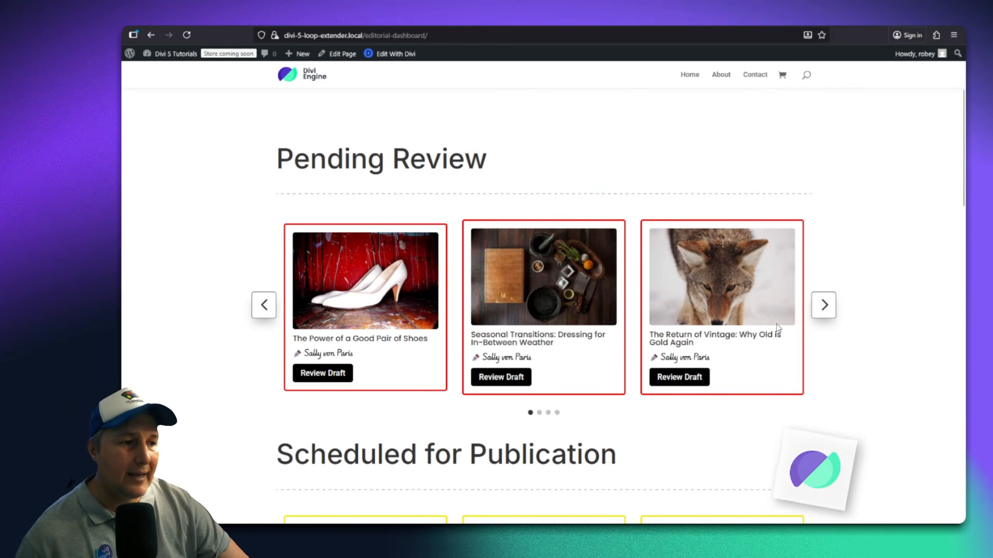
Review the finished dashboard's Pending Review carousel, then the heading rows of the tutorial page in the builder
{"action": "scroll", "coordinate": [770, 331], "scroll_direction": "up", "scroll_amount": 3}
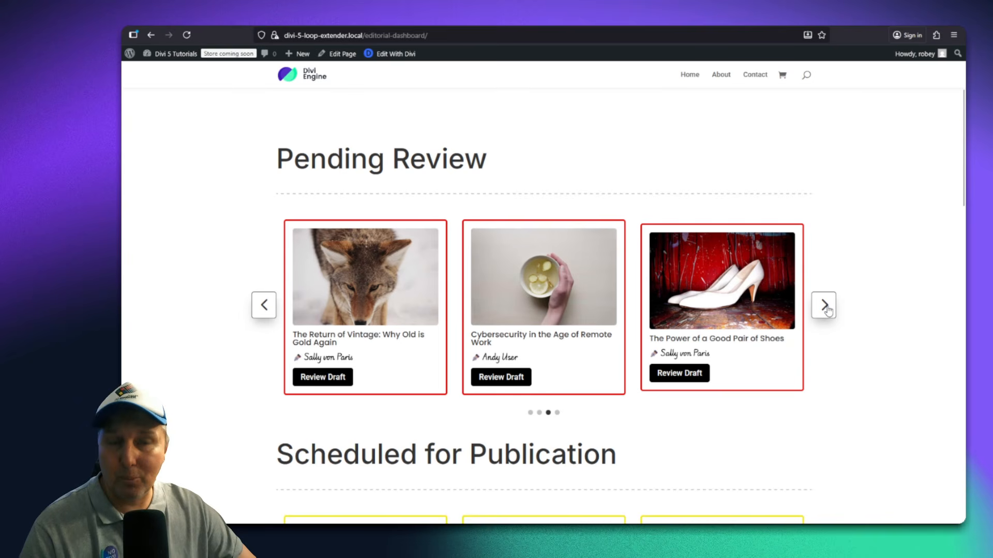
{"action": "left_click", "coordinate": [826, 305]}
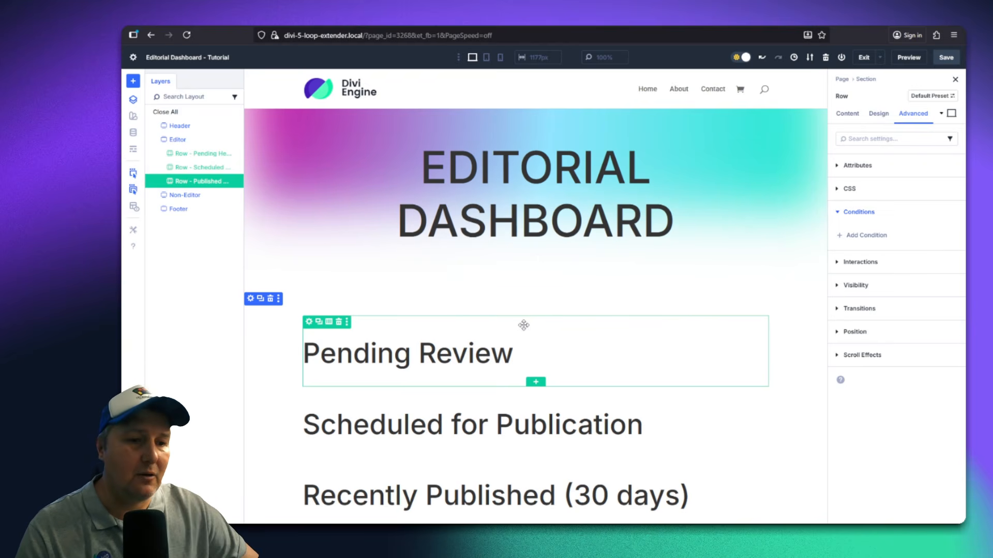
{"action": "scroll", "coordinate": [524, 325], "scroll_direction": "down", "scroll_amount": 2}
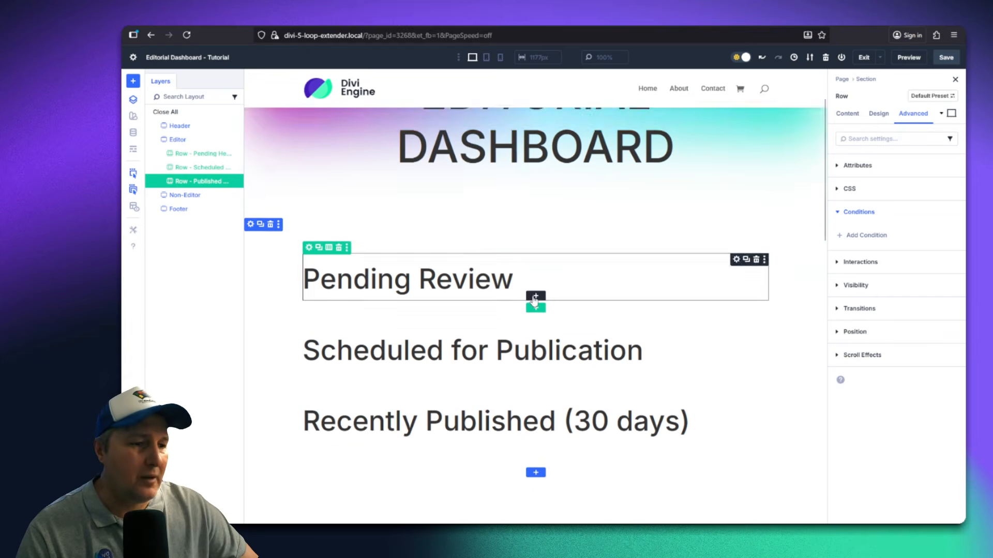
{"action": "scroll", "coordinate": [432, 123], "scroll_direction": "up", "scroll_amount": 2}
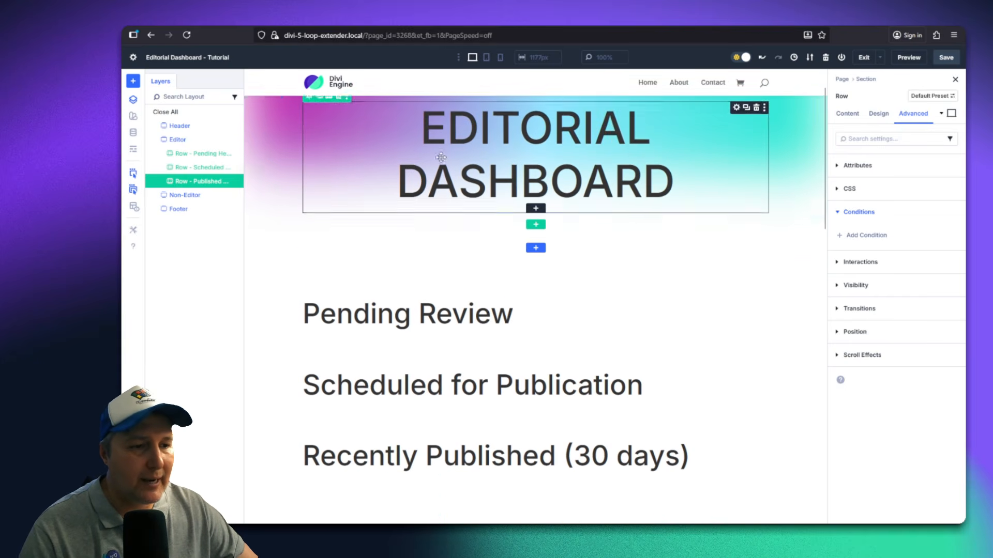
{"action": "scroll", "coordinate": [617, 353], "scroll_direction": "down", "scroll_amount": 1}
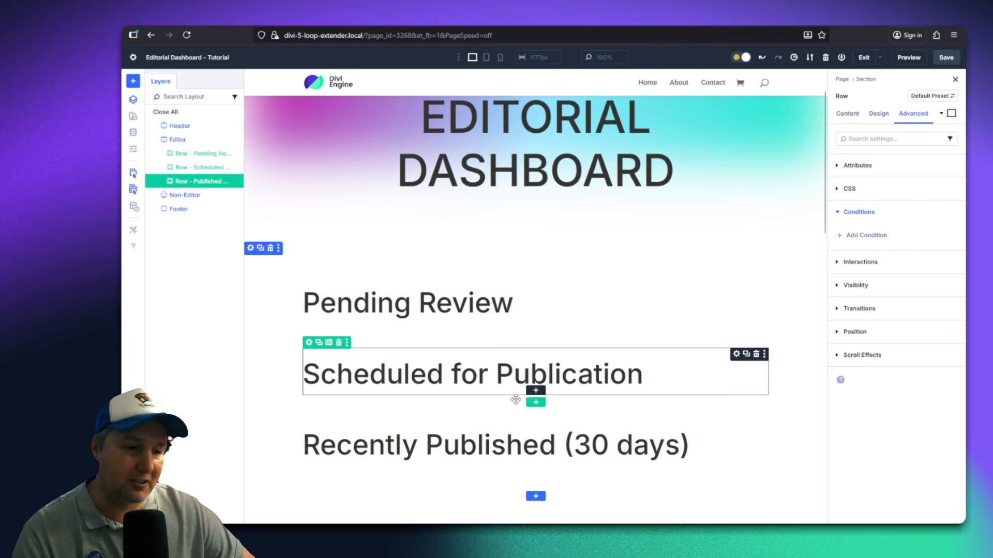
{"action": "scroll", "coordinate": [466, 448], "scroll_direction": "down", "scroll_amount": 1}
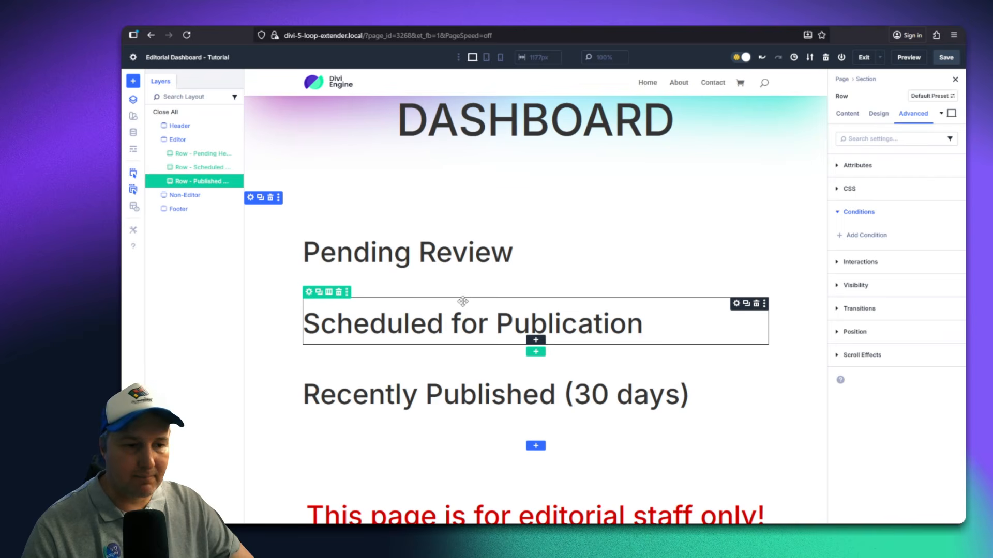
{"action": "scroll", "coordinate": [464, 284], "scroll_direction": "up", "scroll_amount": 3}
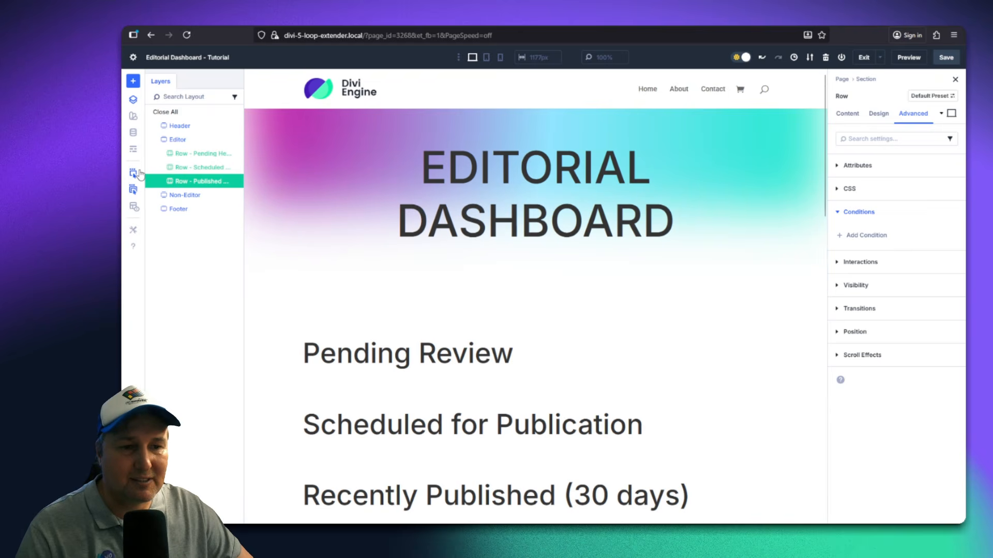
Insert a single-column row below the Pending Review heading and add a Group Carousel module to it
{"action": "scroll", "coordinate": [396, 284], "scroll_direction": "down", "scroll_amount": 3}
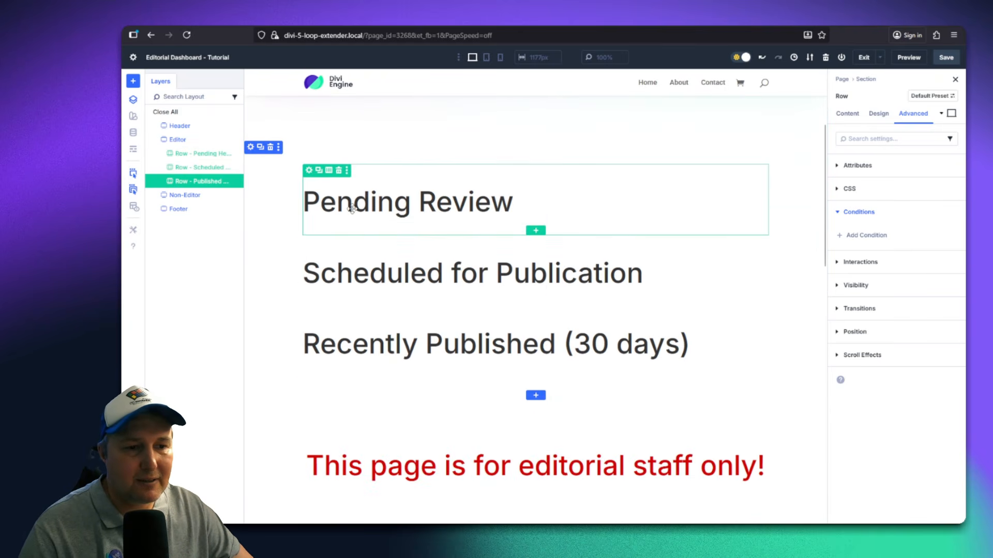
{"action": "left_click", "coordinate": [535, 231]}
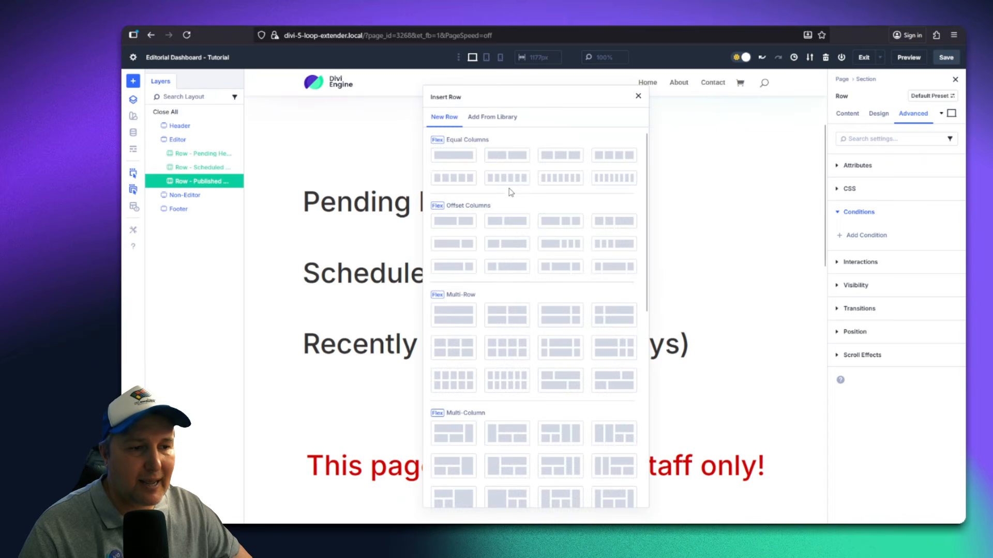
{"action": "left_click", "coordinate": [467, 159]}
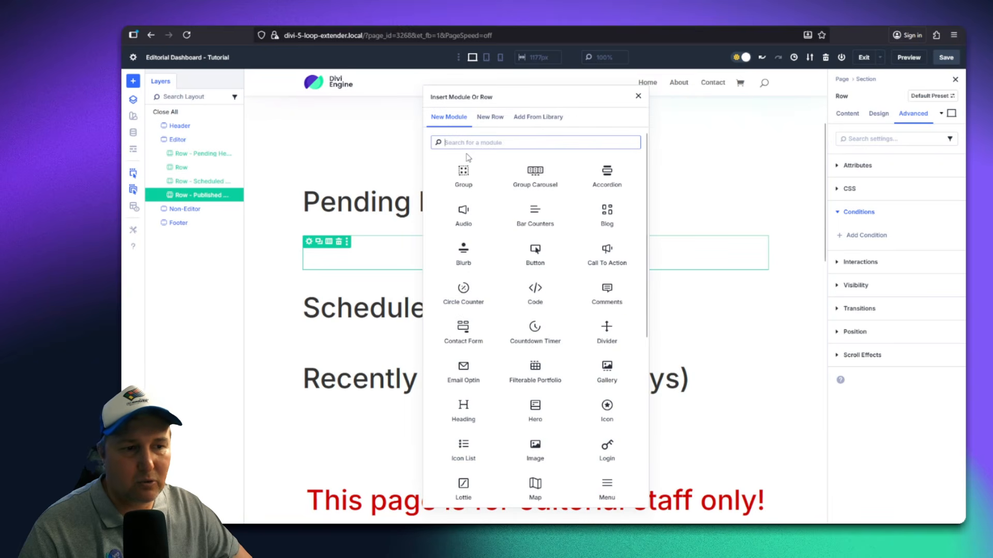
{"action": "left_click", "coordinate": [533, 179]}
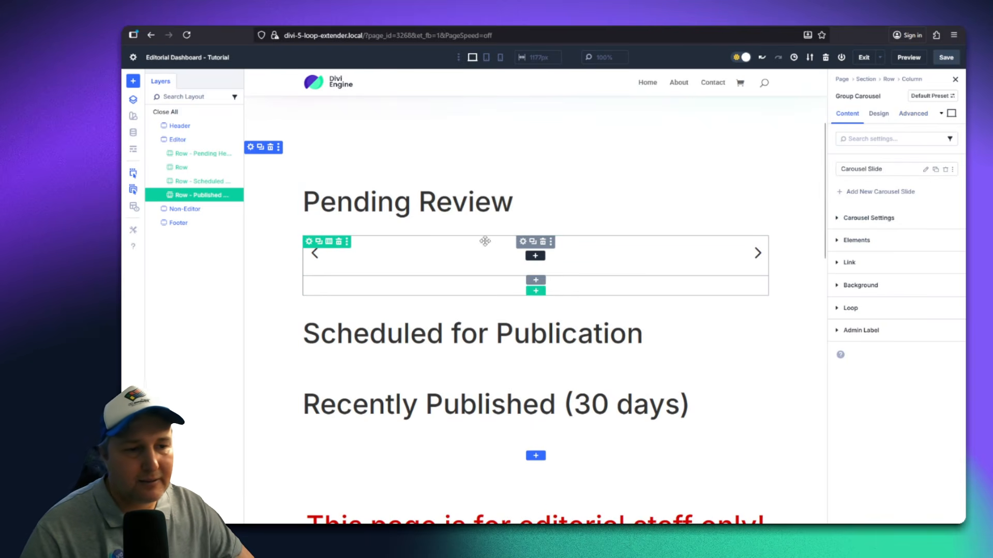
Expand the new row's layer structure down to the Group Carousel's slide and select that slide
{"action": "left_click", "coordinate": [161, 196]}
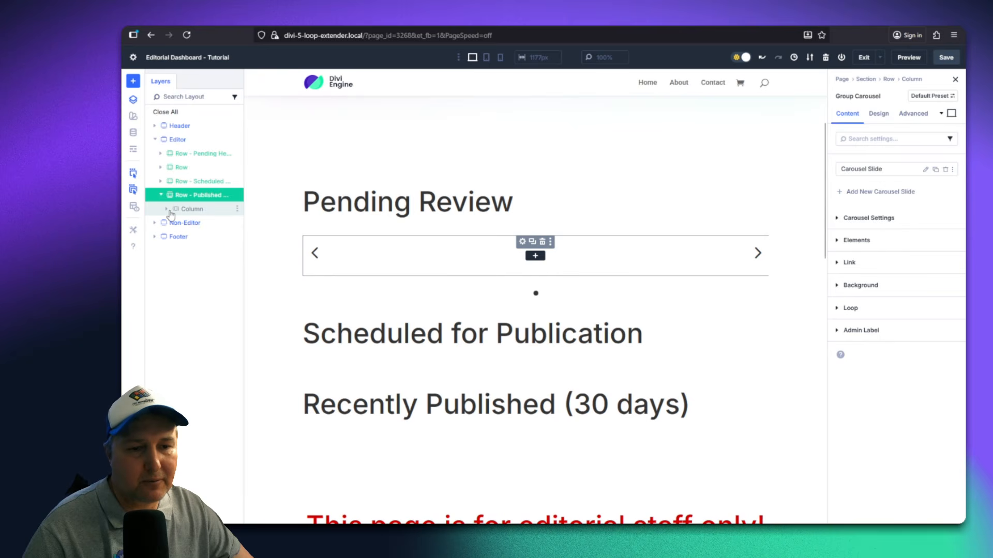
{"action": "left_click", "coordinate": [167, 209]}
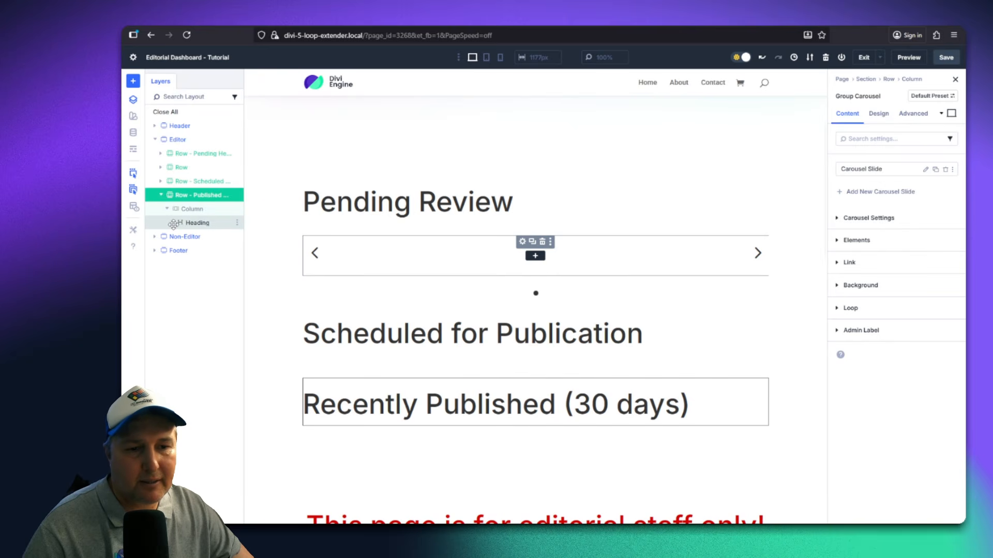
{"action": "left_click", "coordinate": [161, 196]}
{"action": "left_click", "coordinate": [160, 167]}
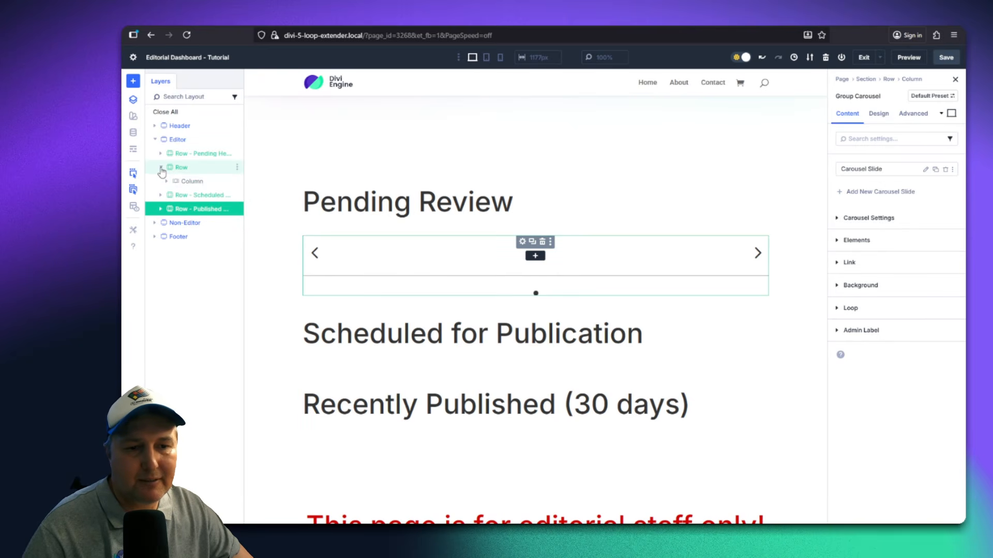
{"action": "left_click", "coordinate": [167, 181]}
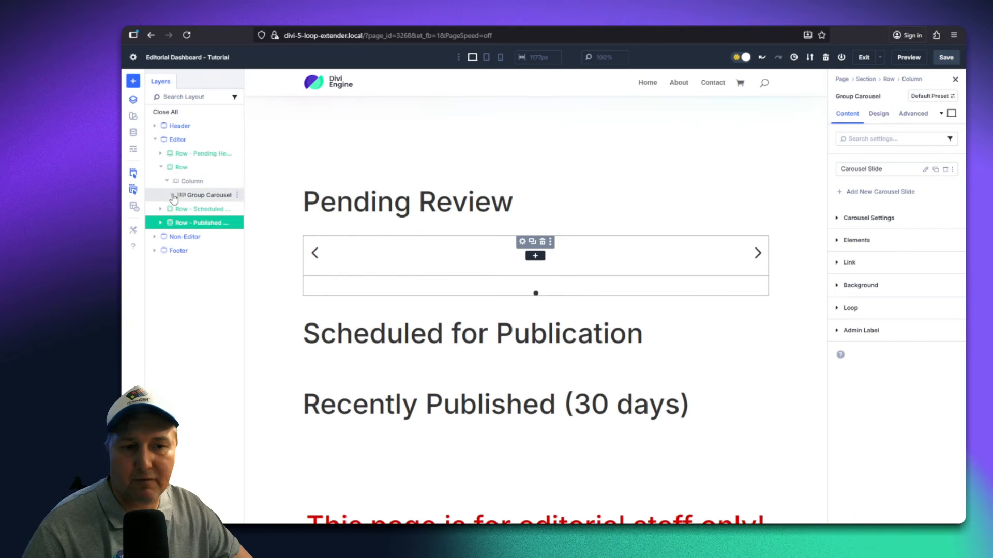
{"action": "left_click", "coordinate": [173, 195]}
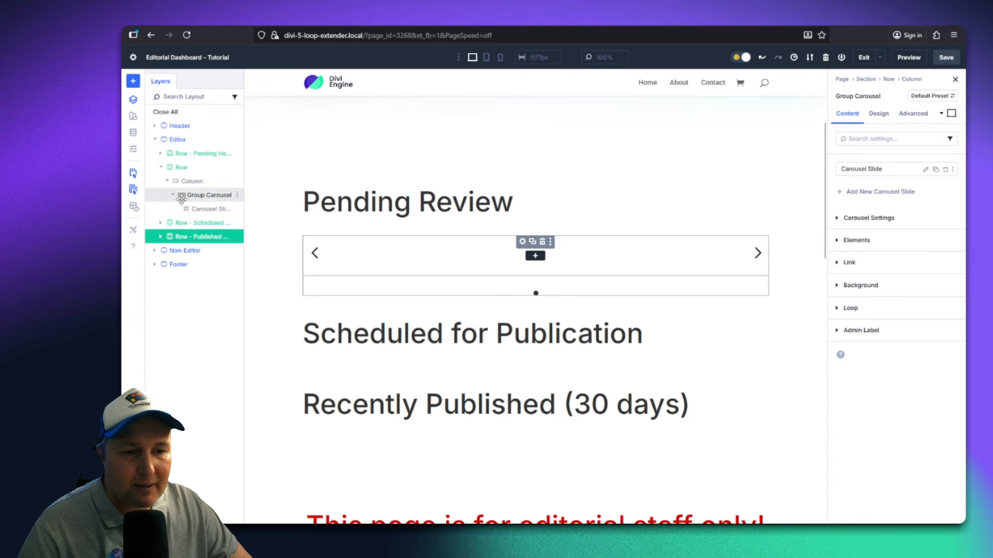
{"action": "left_click", "coordinate": [213, 209]}
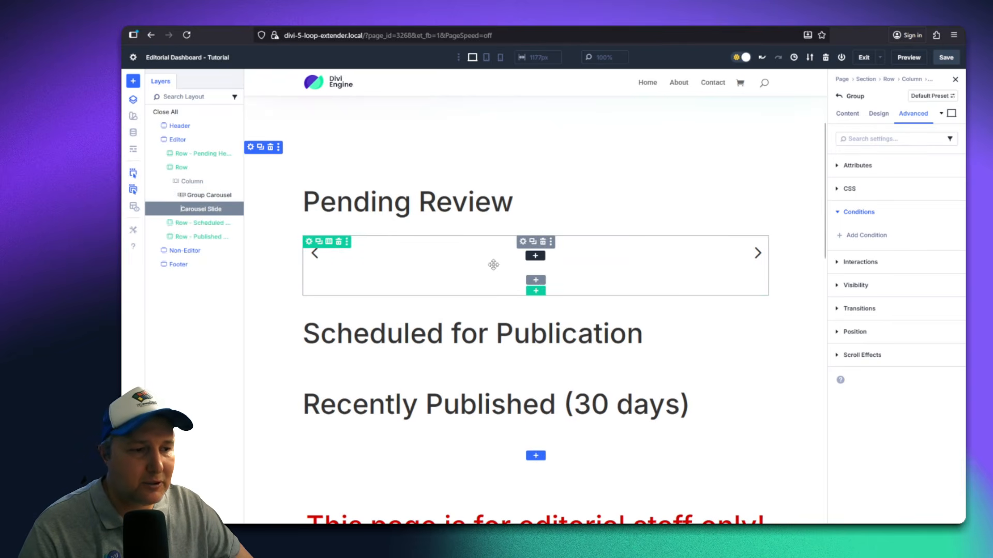
Insert an Image module into the carousel slide and a Heading module beneath it in the same group
{"action": "left_click", "coordinate": [535, 256]}
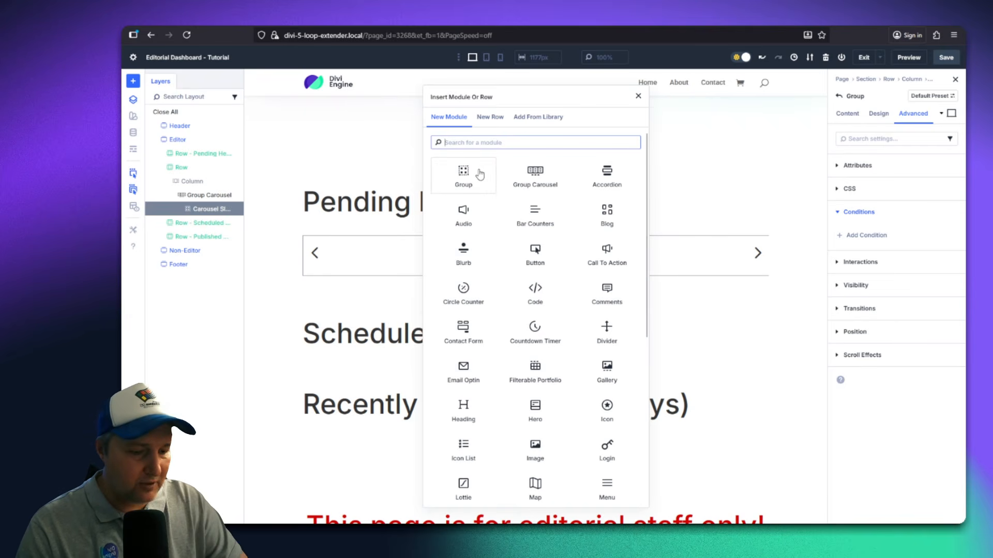
{"action": "type", "text": "image"}
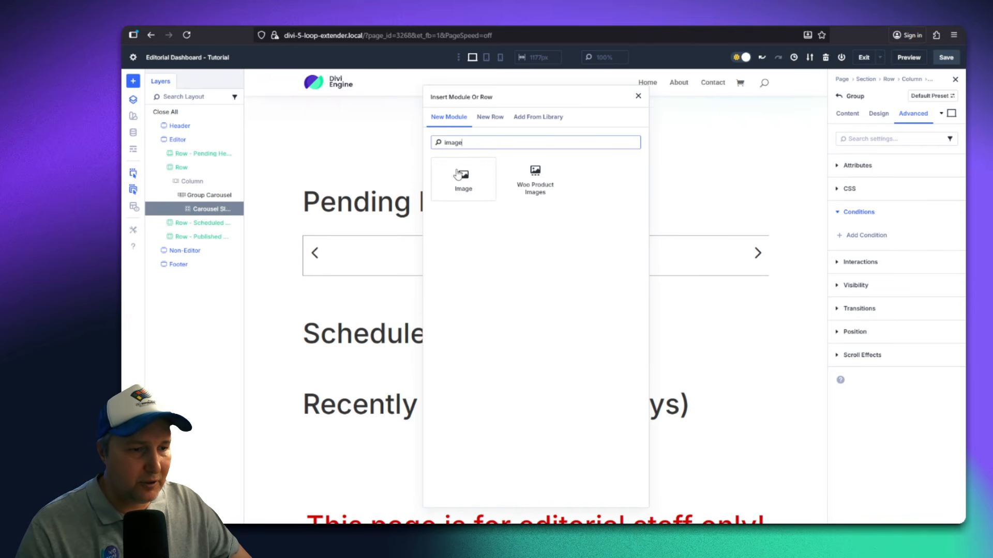
{"action": "left_click", "coordinate": [466, 185]}
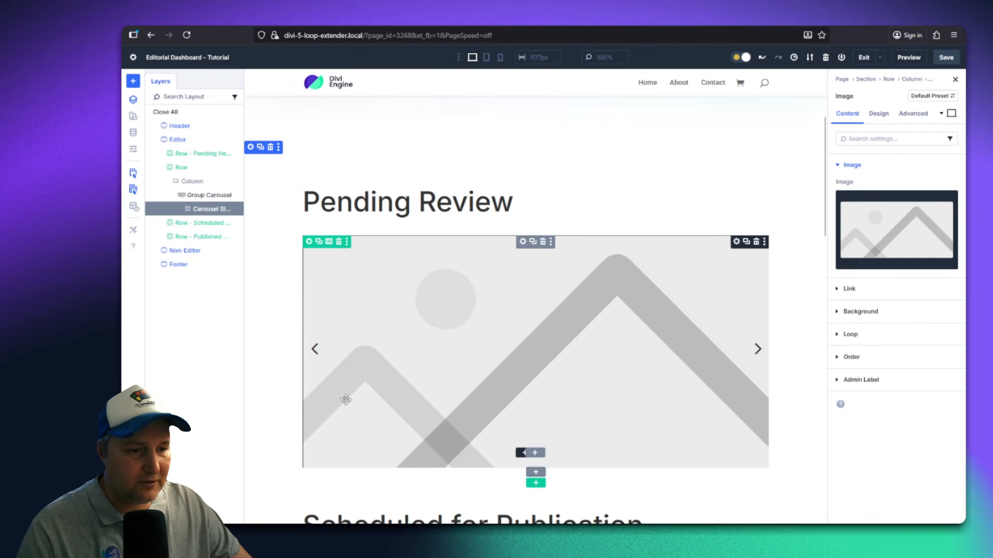
{"action": "left_click", "coordinate": [178, 209]}
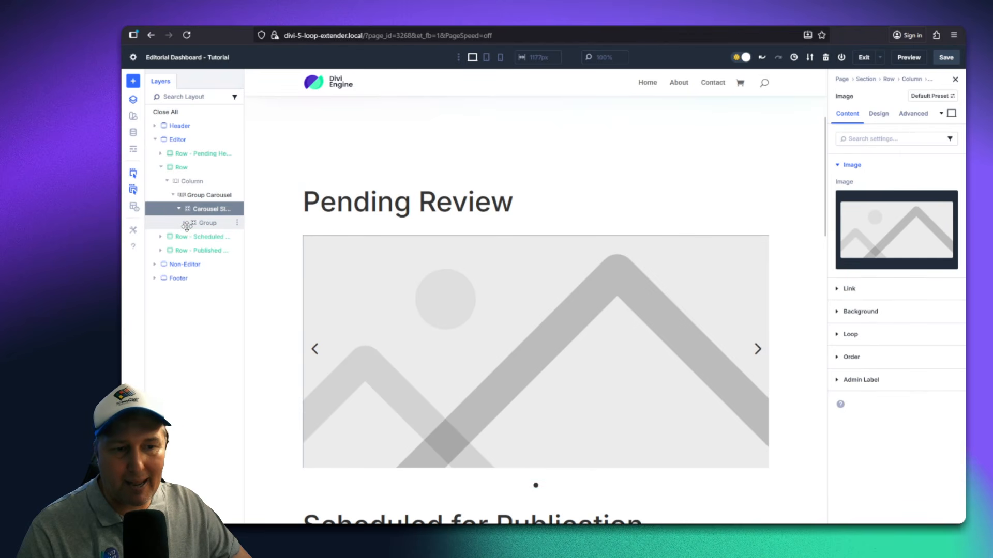
{"action": "left_click", "coordinate": [185, 224]}
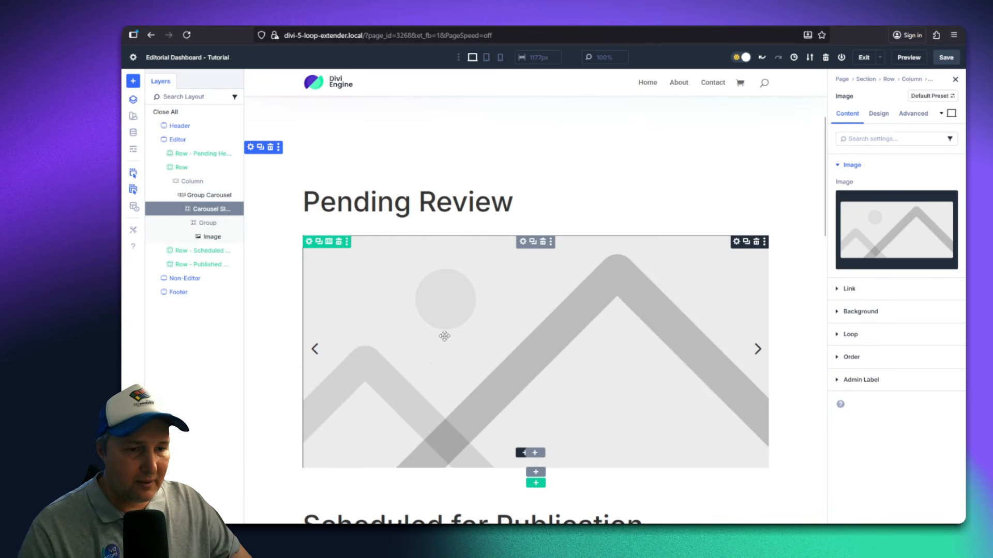
{"action": "left_click", "coordinate": [520, 454]}
{"action": "type", "text": "he"}
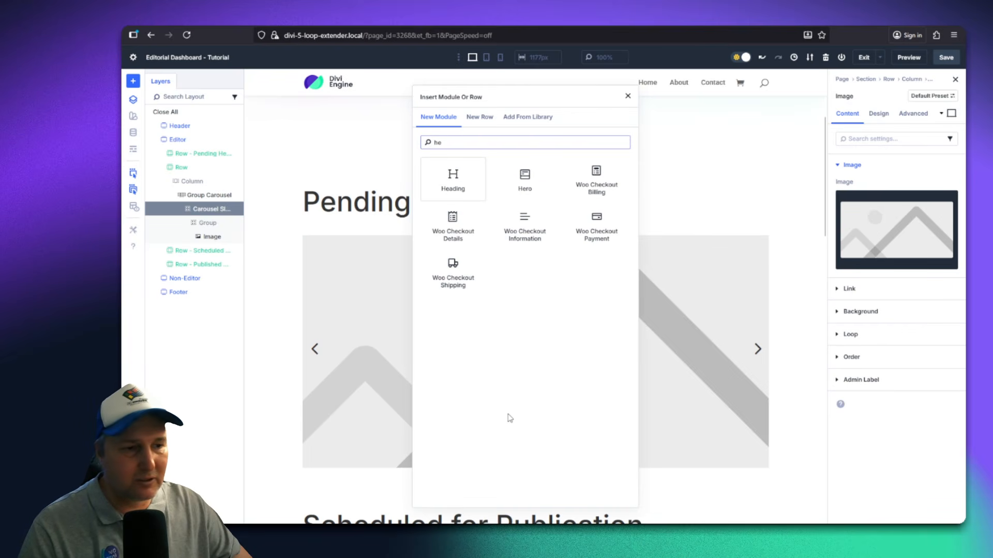
{"action": "left_click", "coordinate": [453, 179]}
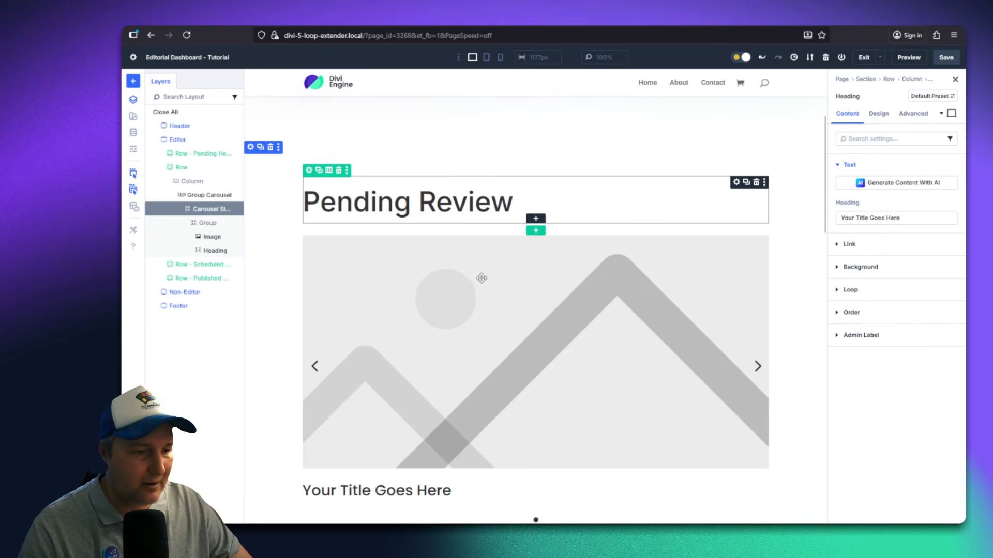
Add a Text module below the slide's heading and a Button module below the text
{"action": "scroll", "coordinate": [481, 279], "scroll_direction": "down", "scroll_amount": 3}
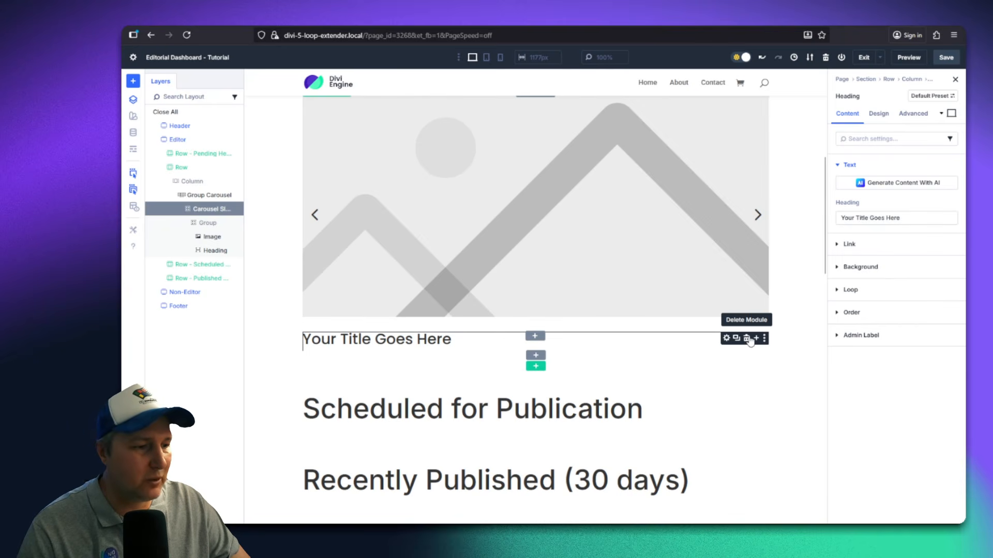
{"action": "left_click", "coordinate": [756, 338]}
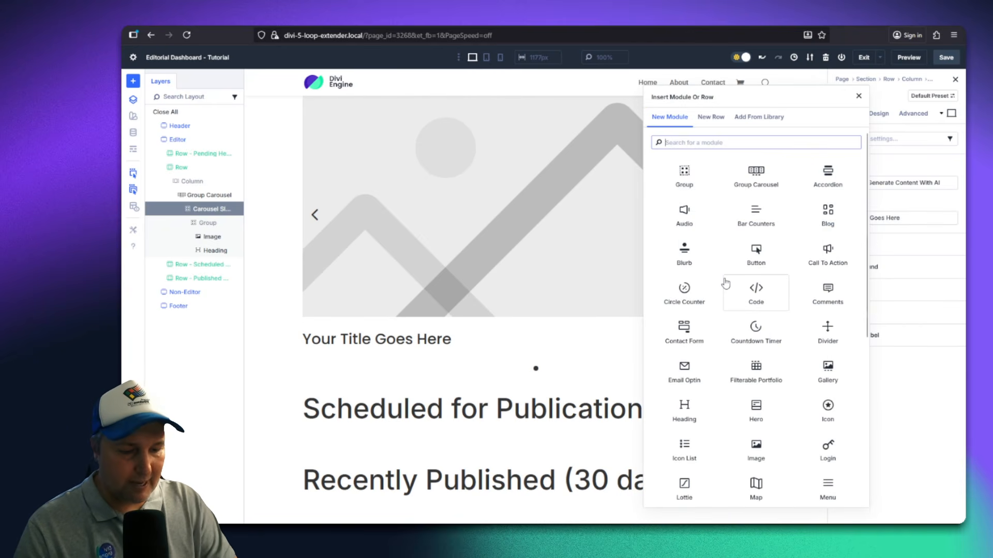
{"action": "type", "text": "text"}
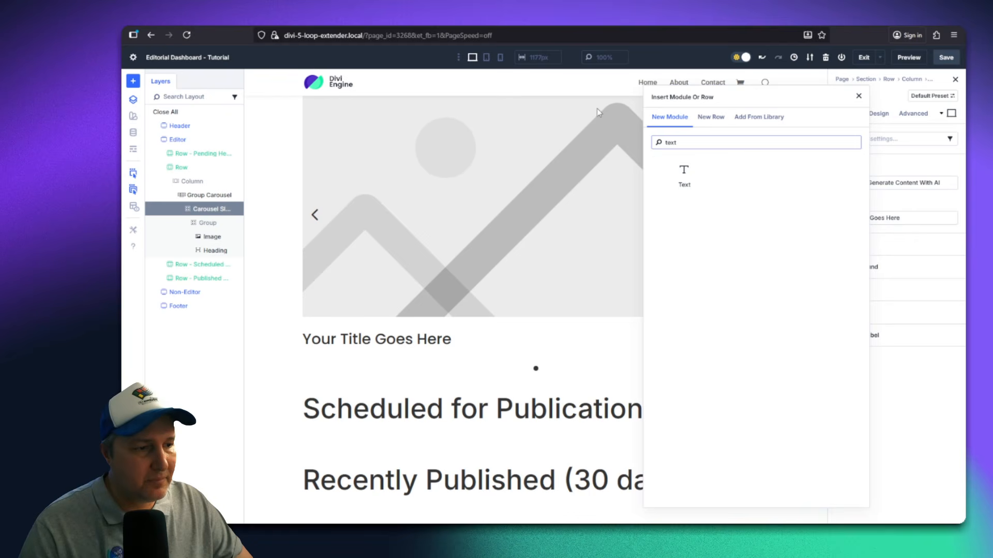
{"action": "left_click", "coordinate": [693, 192]}
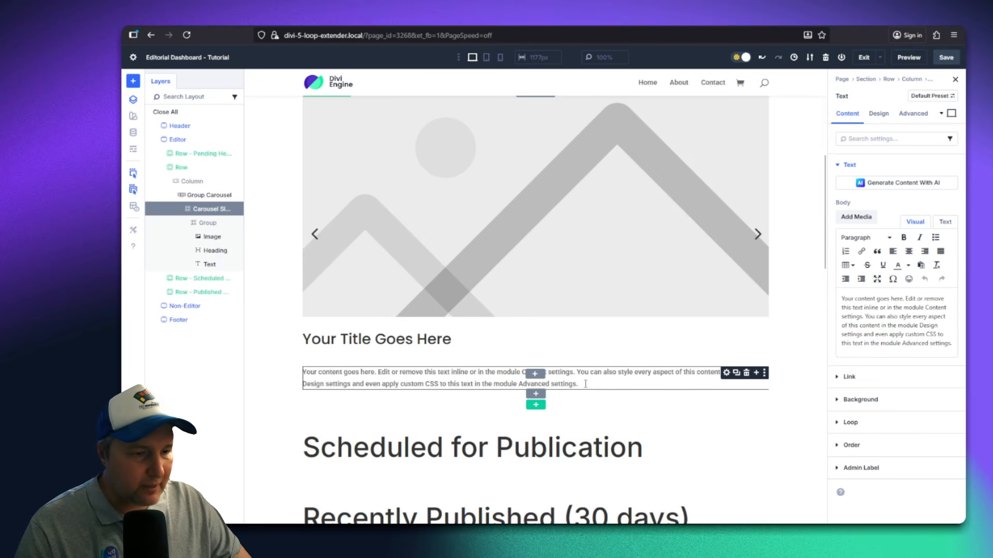
{"action": "left_click", "coordinate": [756, 373]}
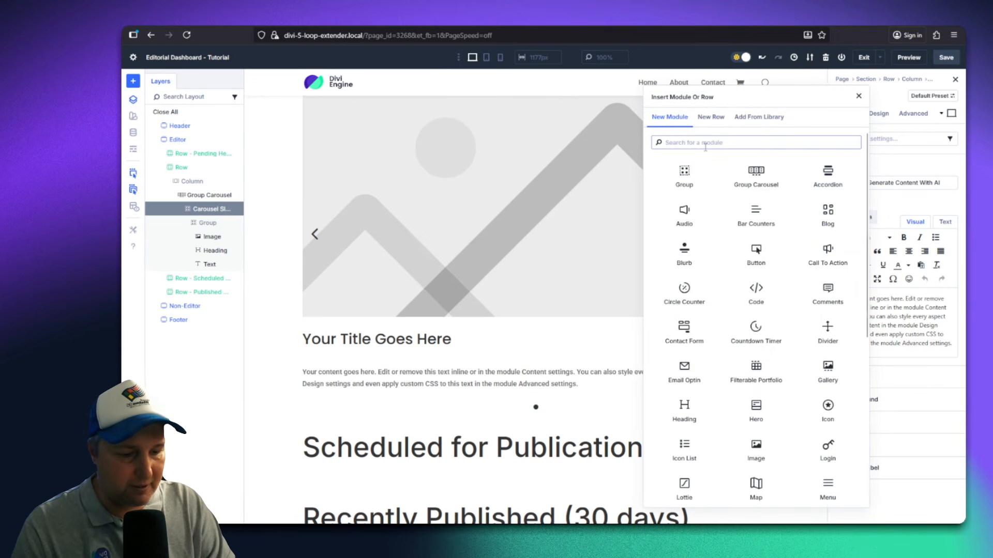
{"action": "type", "text": "button"}
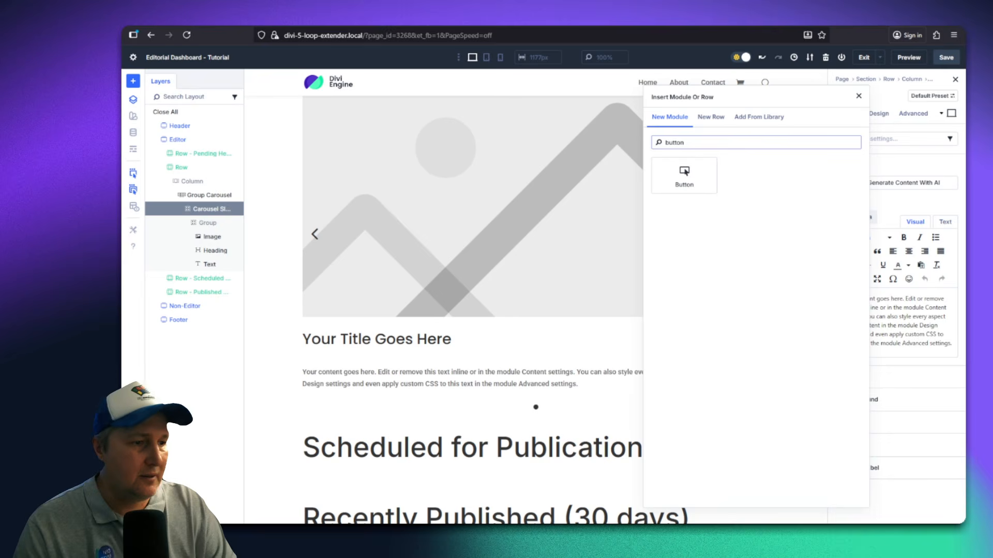
{"action": "left_click", "coordinate": [688, 192]}
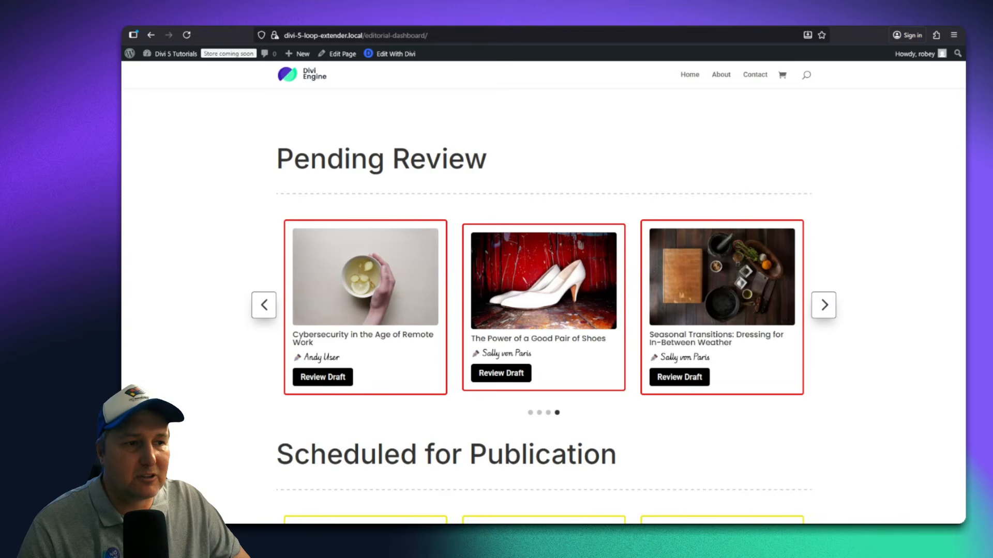
Examine the card layout in the finished dashboard's Pending Review and Scheduled for Publication carousels
{"action": "scroll", "coordinate": [441, 254], "scroll_direction": "down", "scroll_amount": 10}
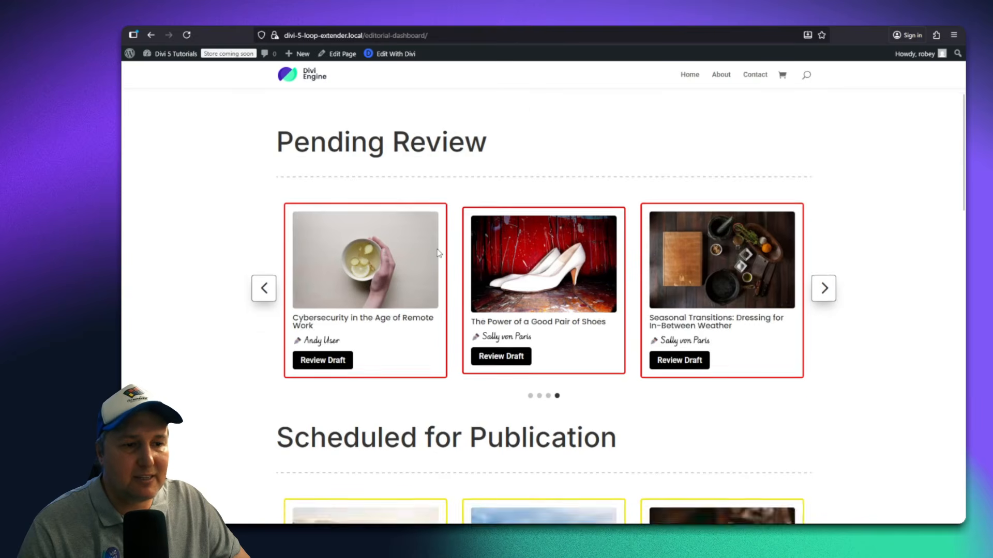
{"action": "scroll", "coordinate": [441, 252], "scroll_direction": "up", "scroll_amount": 6}
{"action": "scroll", "coordinate": [440, 290], "scroll_direction": "down", "scroll_amount": 6}
{"action": "scroll", "coordinate": [439, 304], "scroll_direction": "up", "scroll_amount": 10}
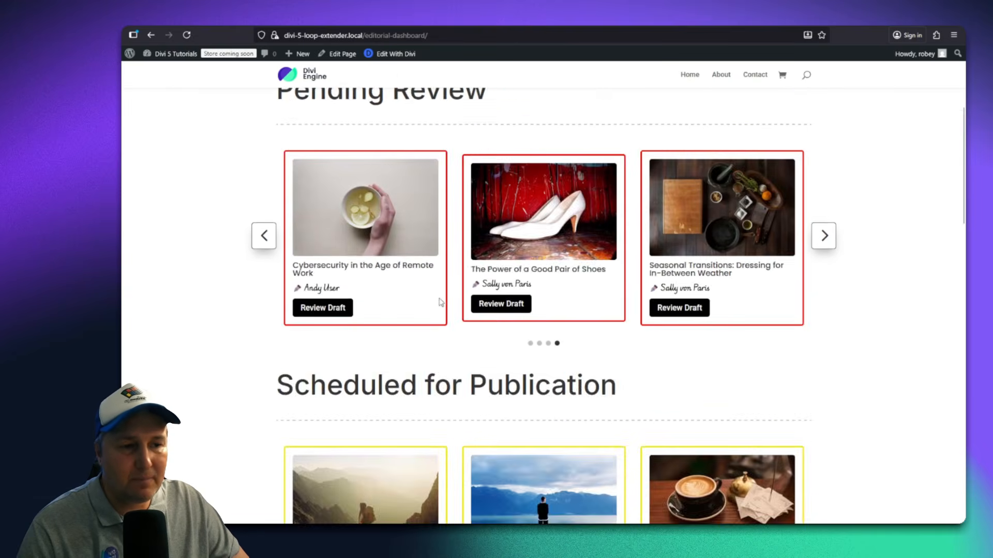
{"action": "scroll", "coordinate": [410, 362], "scroll_direction": "down", "scroll_amount": 3}
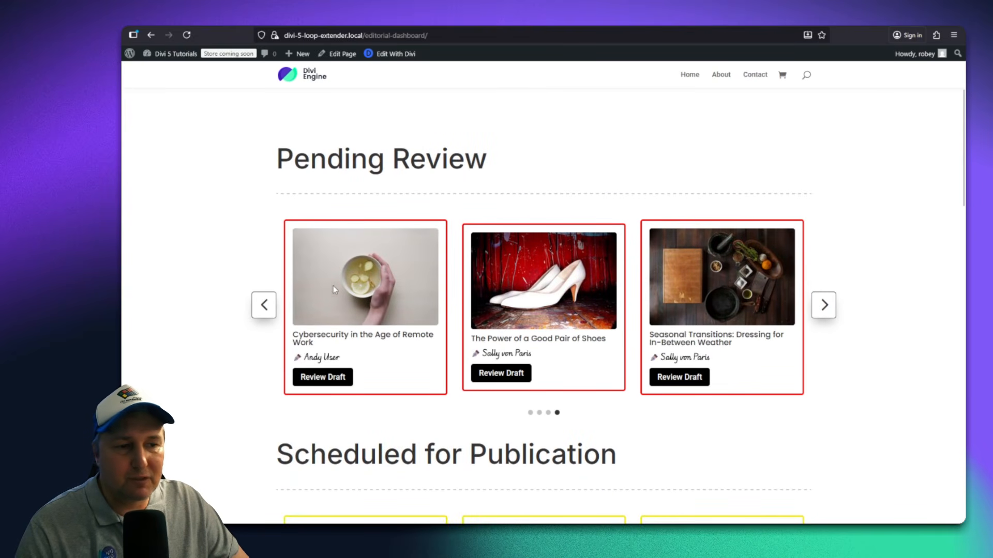
{"action": "scroll", "coordinate": [336, 290], "scroll_direction": "down", "scroll_amount": 3}
{"action": "scroll", "coordinate": [389, 330], "scroll_direction": "down", "scroll_amount": 4}
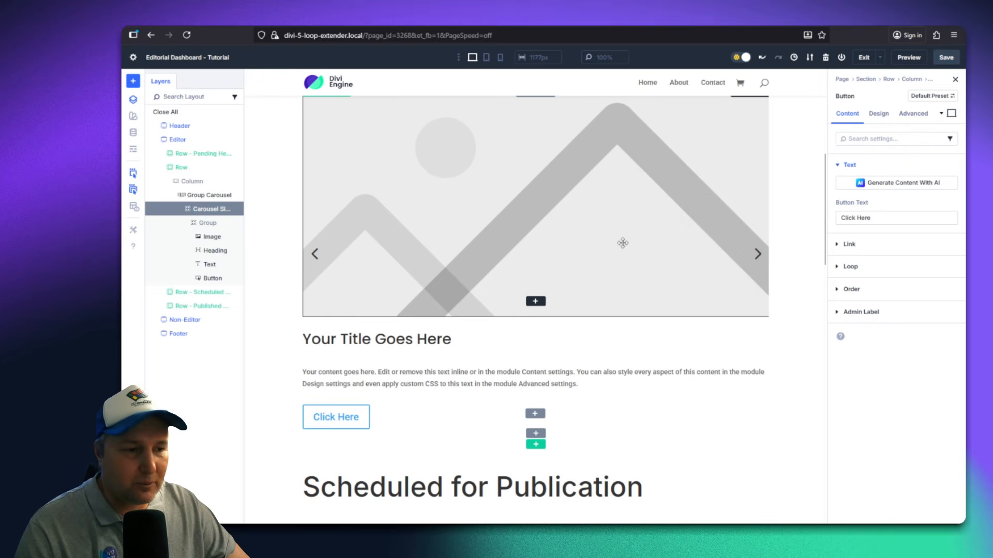
Set the Pending Review Group Carousel to show 3 slides and enable Center Mode in its carousel settings
{"action": "scroll", "coordinate": [494, 379], "scroll_direction": "up", "scroll_amount": 2}
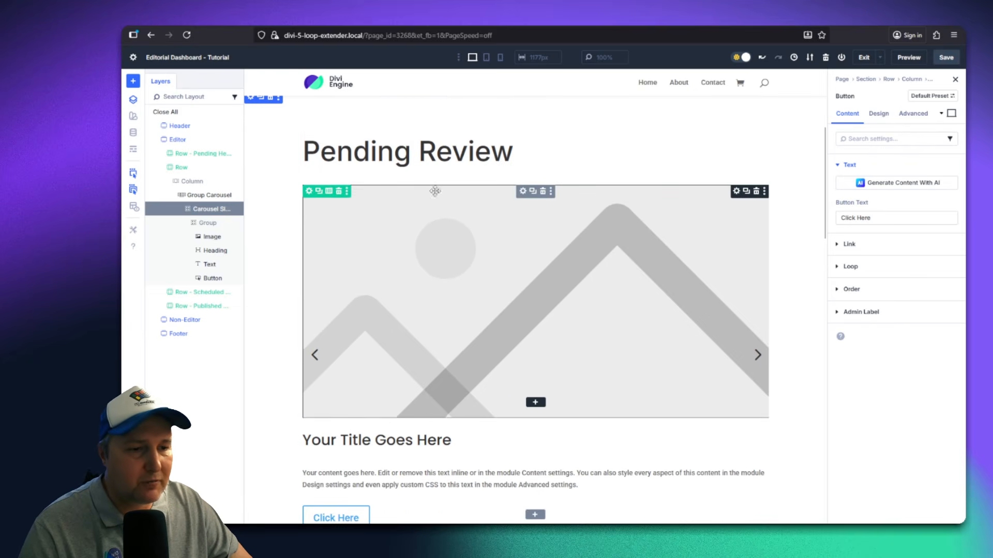
{"action": "scroll", "coordinate": [522, 386], "scroll_direction": "down", "scroll_amount": 2}
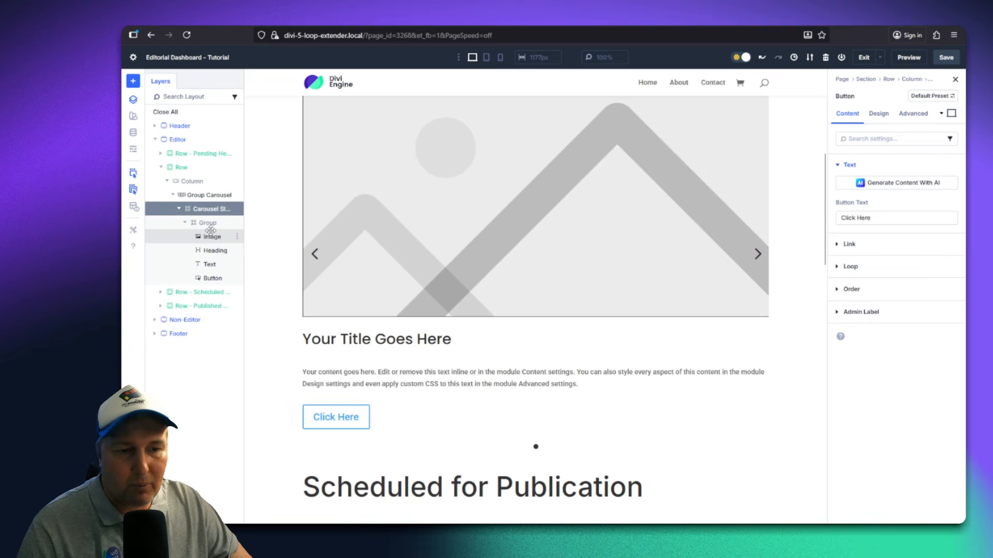
{"action": "left_click", "coordinate": [203, 194]}
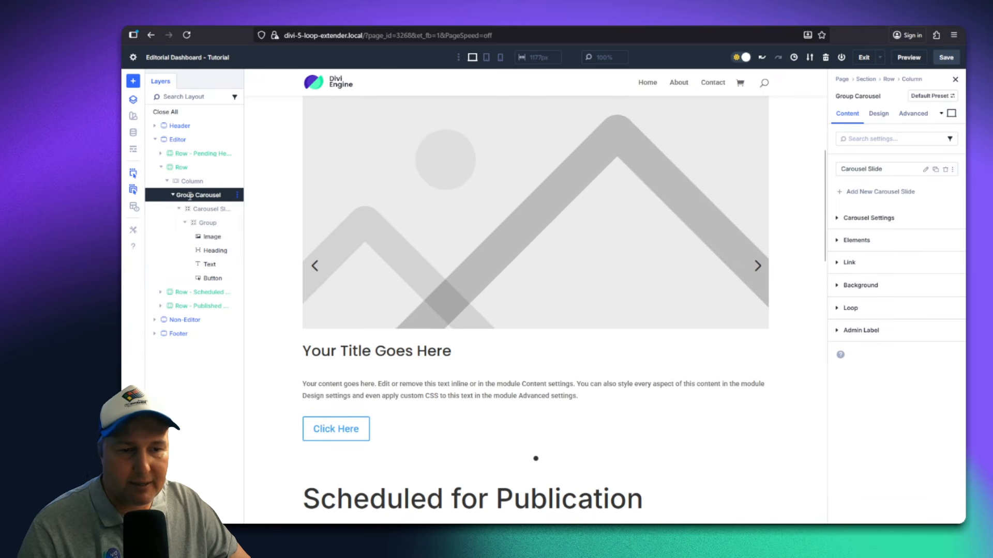
{"action": "left_click", "coordinate": [873, 221]}
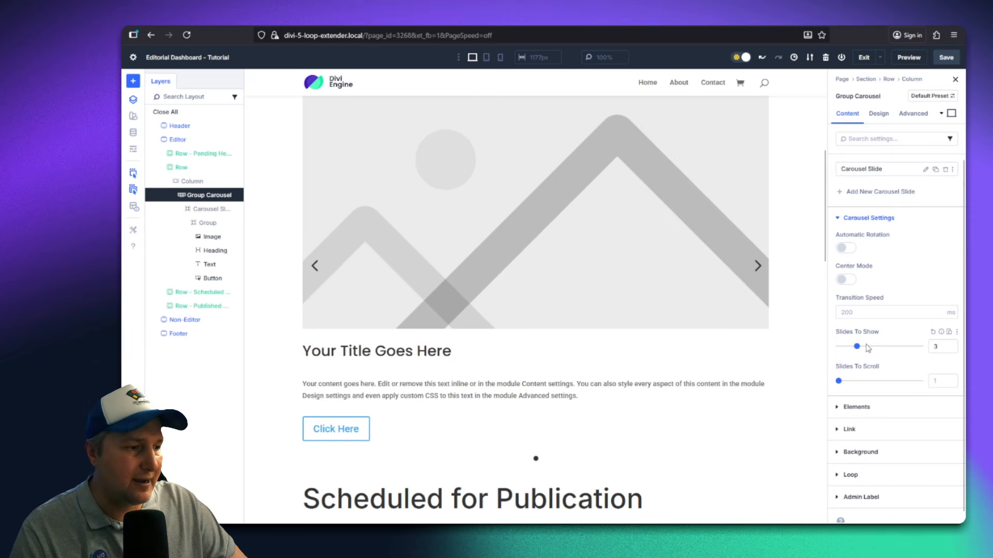
{"action": "left_click", "coordinate": [844, 280]}
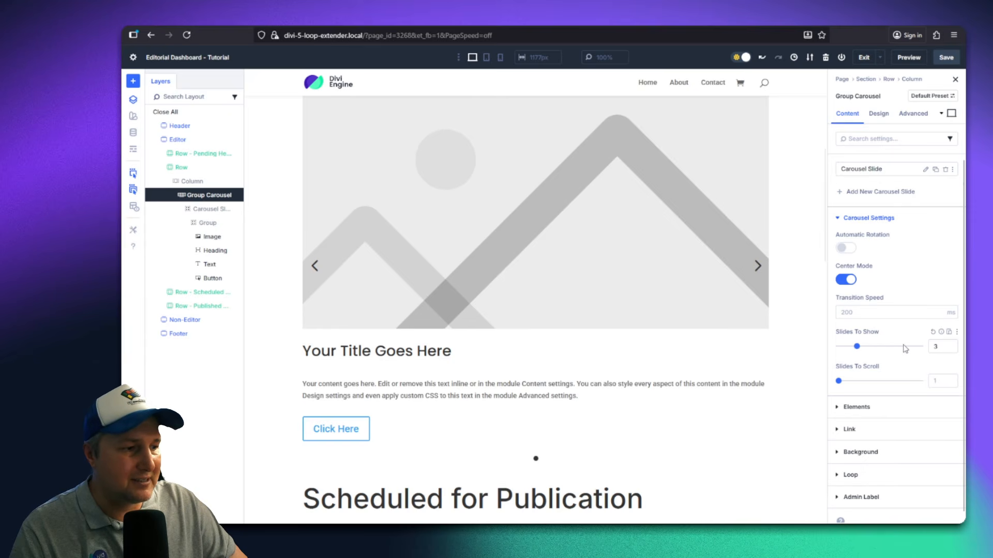
Enable the Loop Element option on the Carousel Slide, using the Post Type query with Posts
{"action": "left_click", "coordinate": [210, 209]}
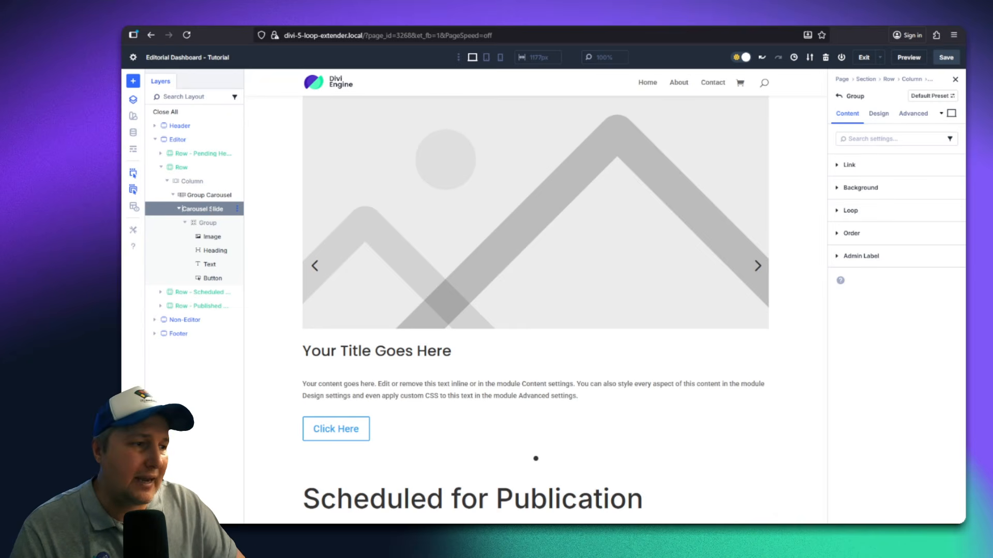
{"action": "left_click", "coordinate": [851, 211]}
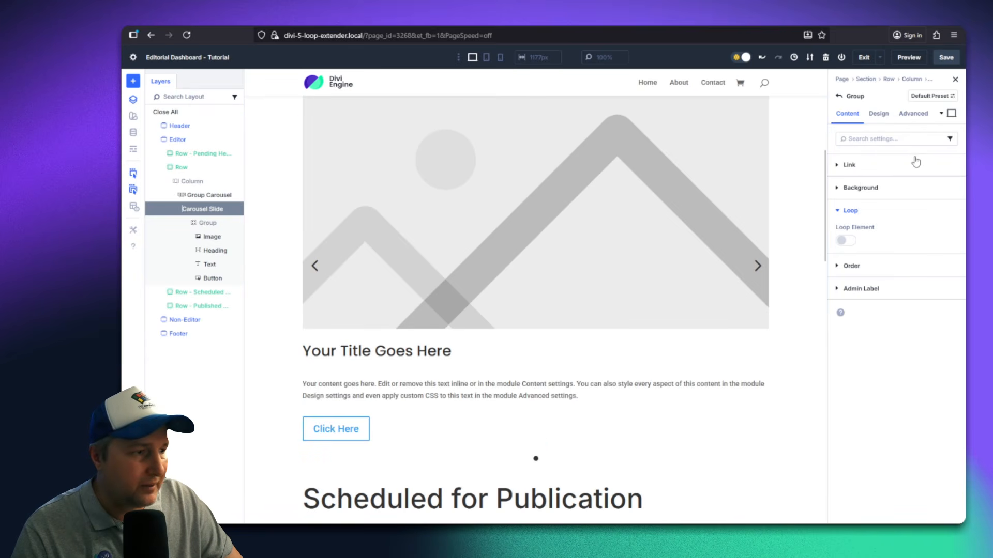
{"action": "left_click", "coordinate": [846, 242]}
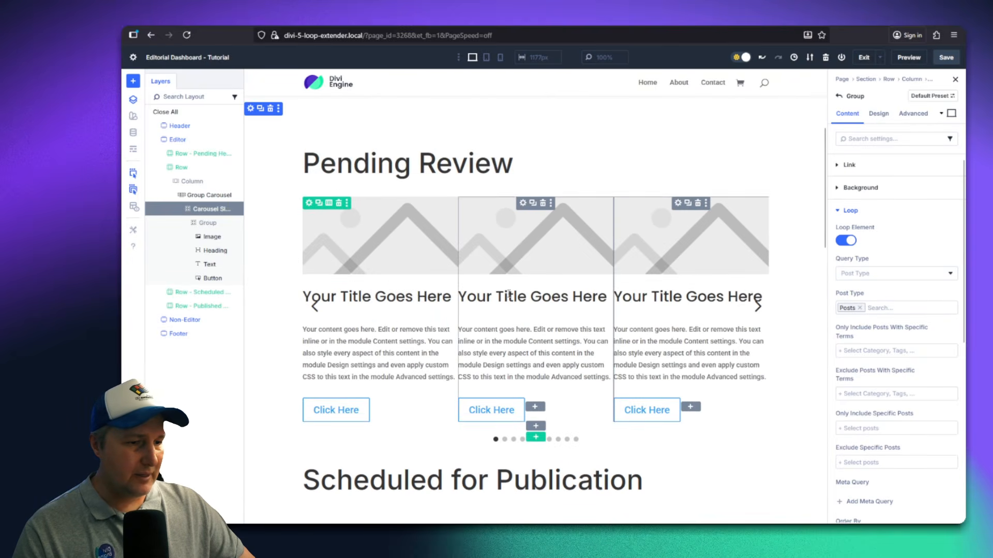
{"action": "scroll", "coordinate": [889, 350], "scroll_direction": "down", "scroll_amount": 1}
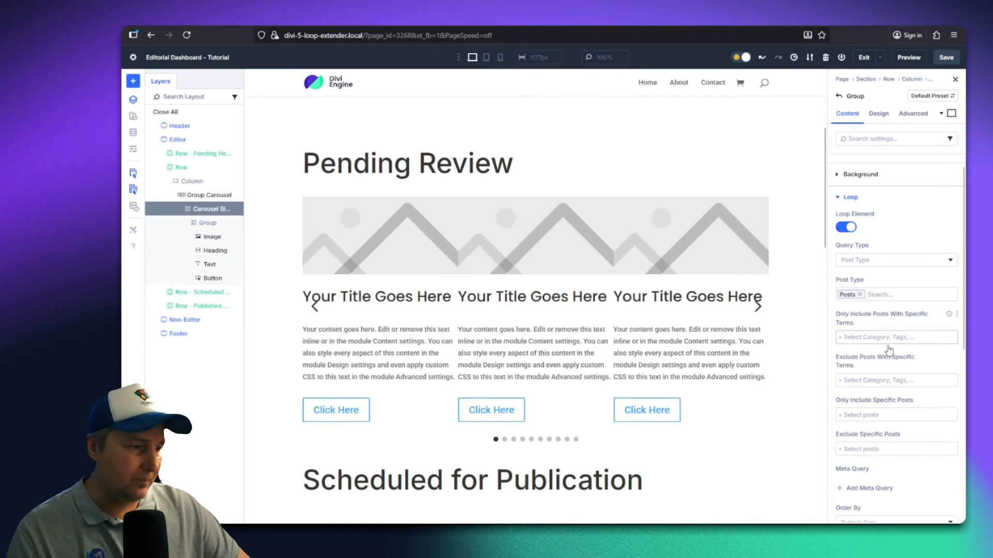
{"action": "scroll", "coordinate": [888, 350], "scroll_direction": "down", "scroll_amount": 3}
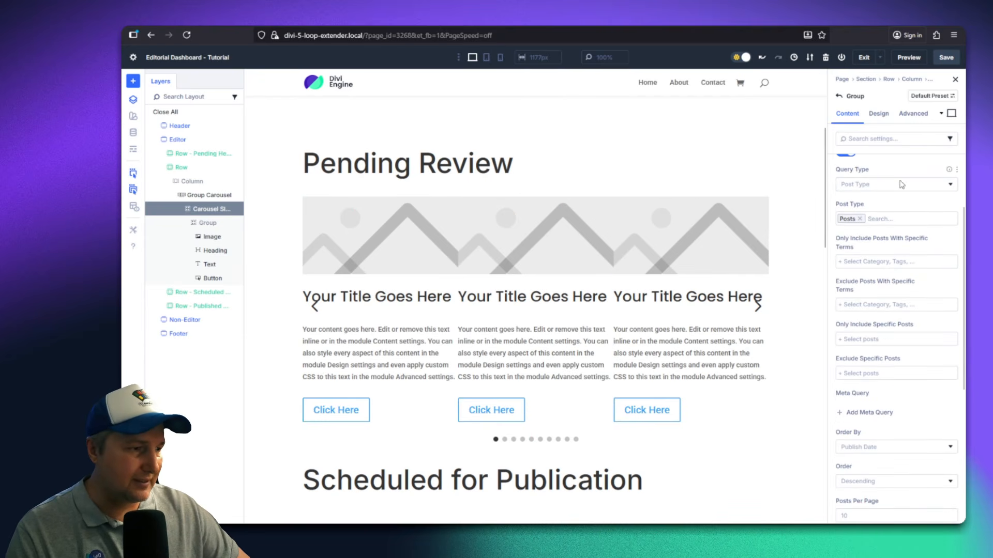
{"action": "scroll", "coordinate": [884, 189], "scroll_direction": "up", "scroll_amount": 1}
{"action": "scroll", "coordinate": [884, 197], "scroll_direction": "down", "scroll_amount": 2}
{"action": "scroll", "coordinate": [879, 232], "scroll_direction": "up", "scroll_amount": 5}
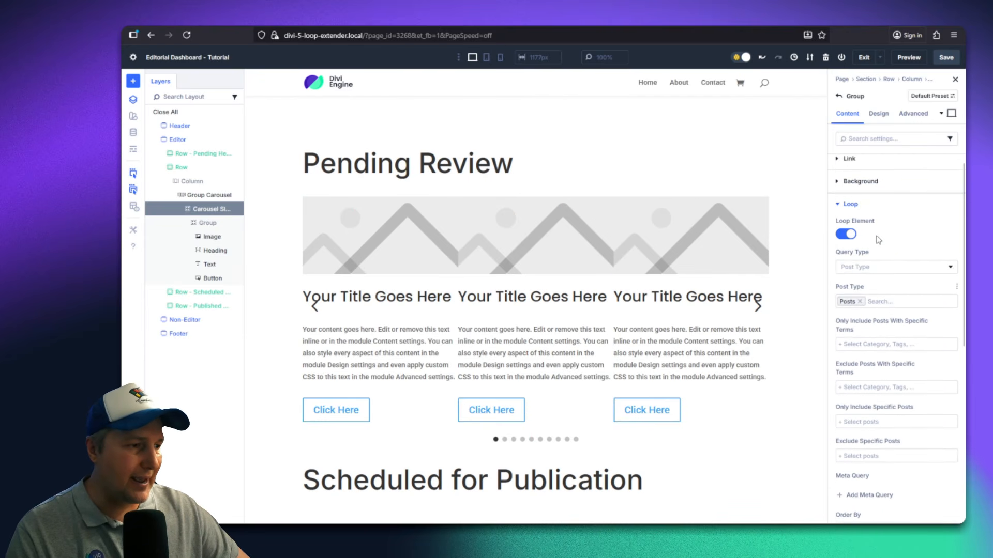
Limit the slide's loop to posts in the Technology, Fashion and Sports categories
{"action": "scroll", "coordinate": [878, 239], "scroll_direction": "down", "scroll_amount": 3}
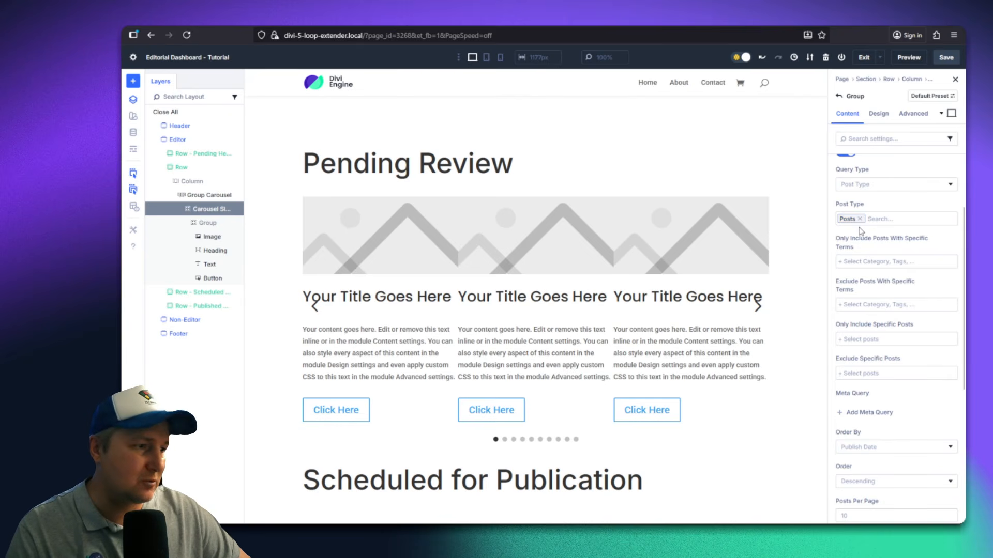
{"action": "left_click", "coordinate": [867, 267]}
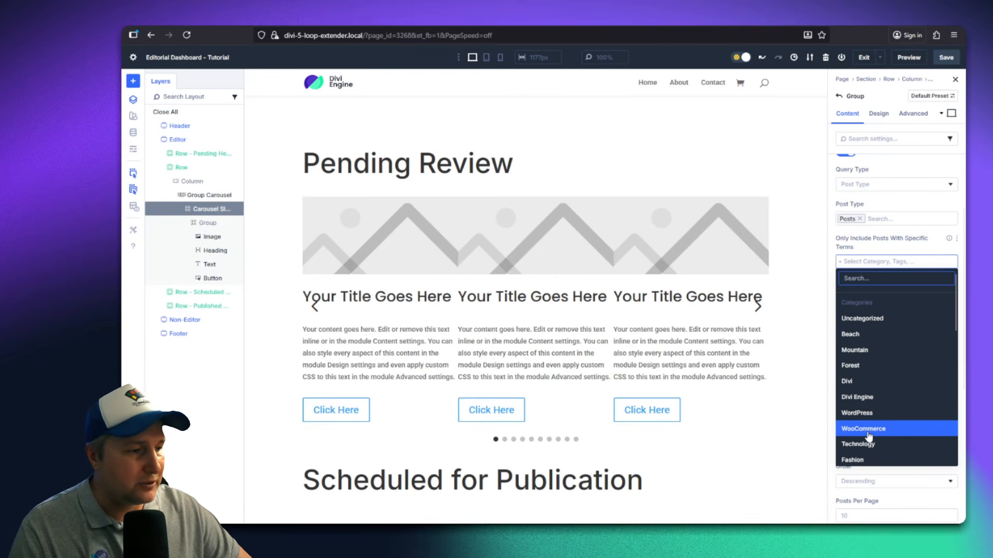
{"action": "left_click", "coordinate": [868, 451]}
{"action": "left_click", "coordinate": [886, 262]}
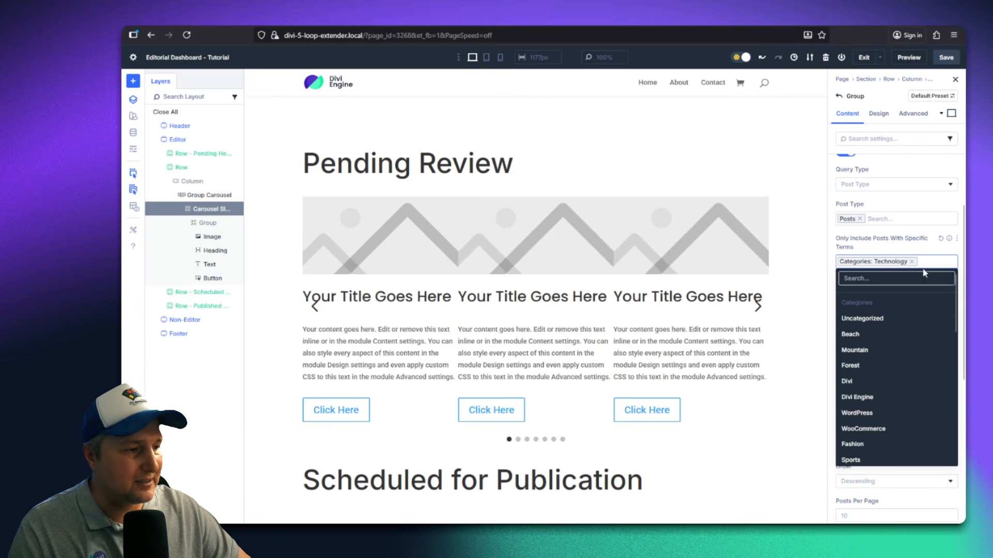
{"action": "left_click", "coordinate": [868, 451]}
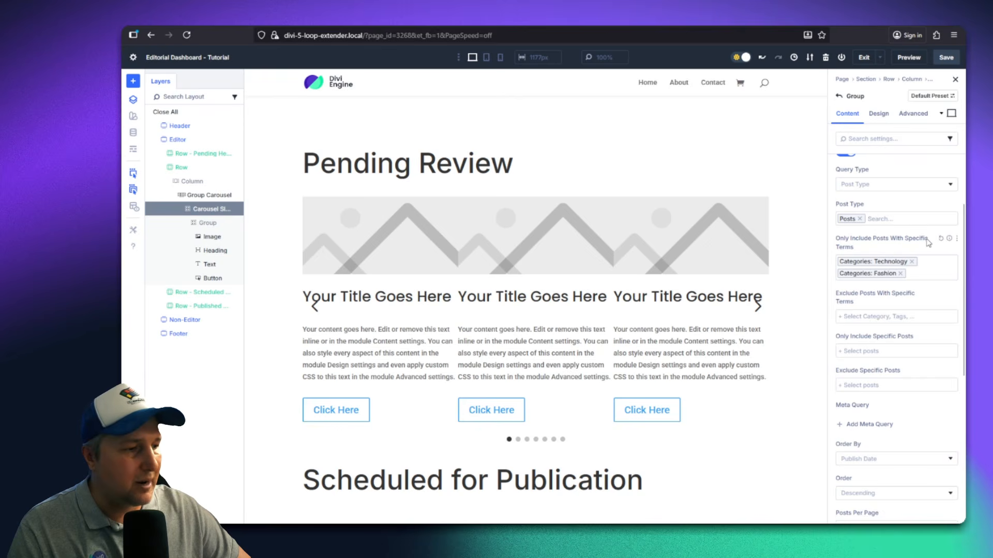
{"action": "left_click", "coordinate": [933, 273]}
{"action": "left_click", "coordinate": [869, 458]}
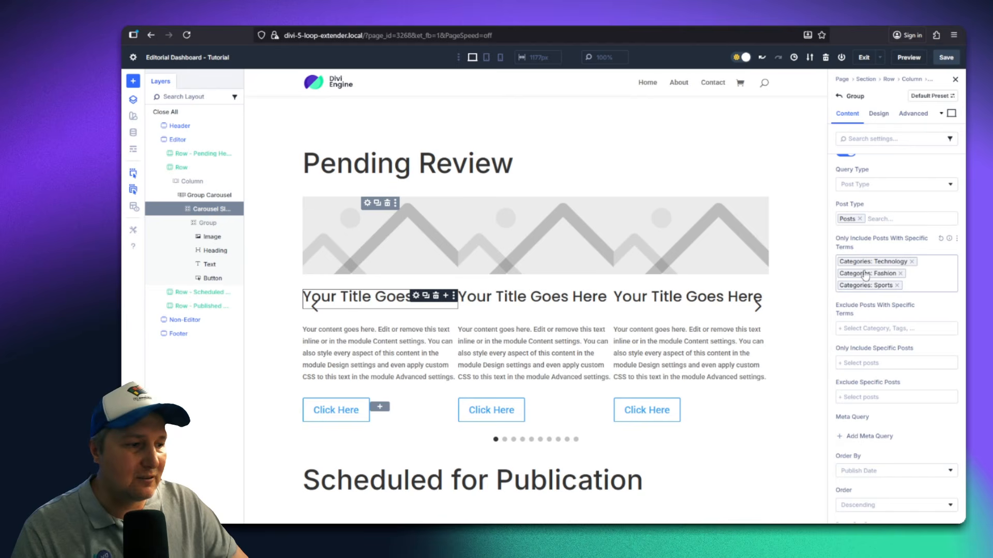
{"action": "scroll", "coordinate": [872, 318], "scroll_direction": "down", "scroll_amount": 1}
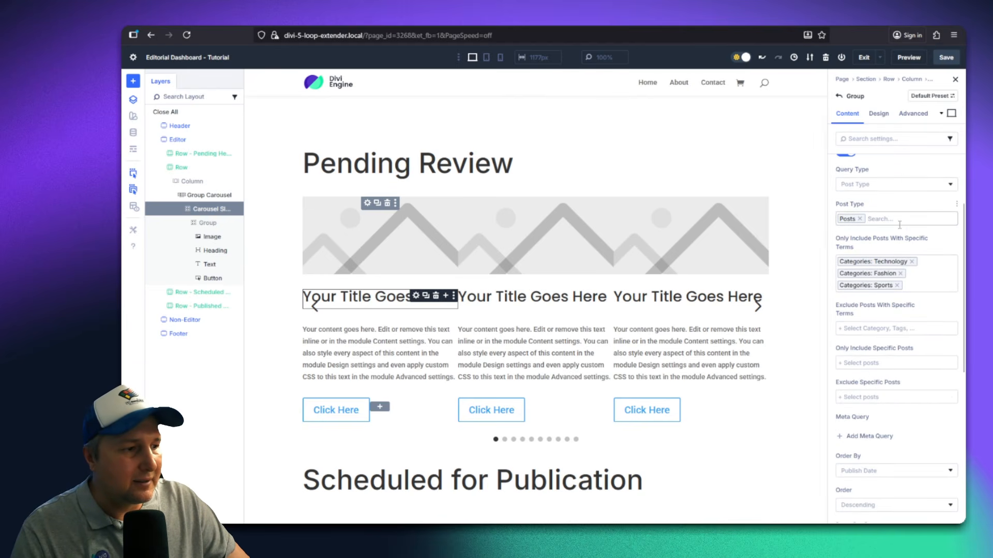
{"action": "scroll", "coordinate": [859, 364], "scroll_direction": "down", "scroll_amount": 1}
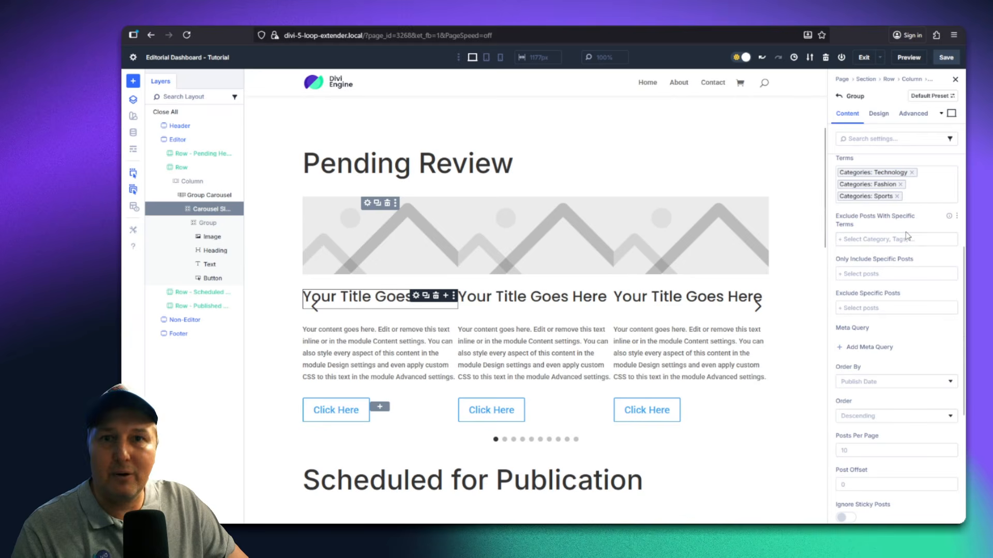
{"action": "scroll", "coordinate": [878, 256], "scroll_direction": "up", "scroll_amount": 2}
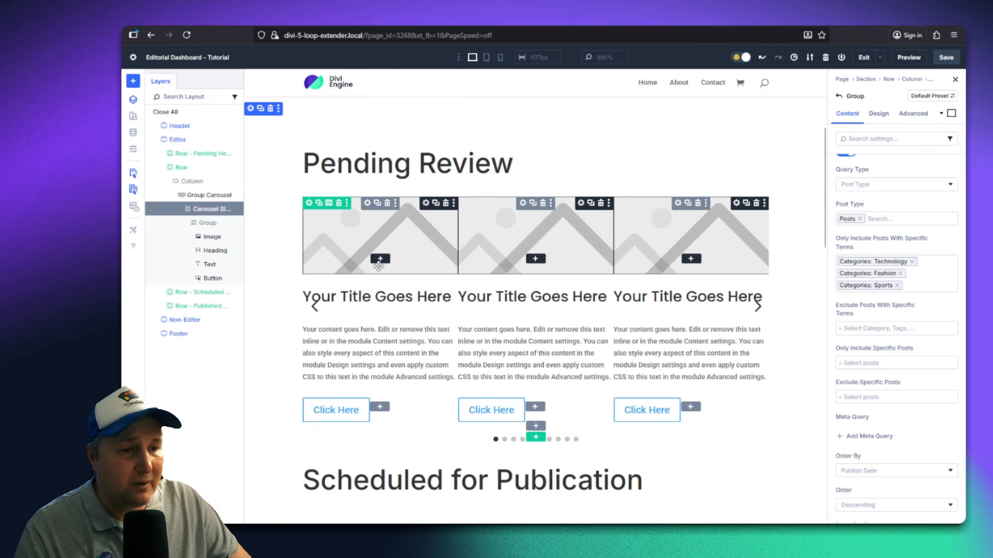
Set the card's Image module to the Loop Featured Image dynamic content
{"action": "left_click", "coordinate": [352, 241]}
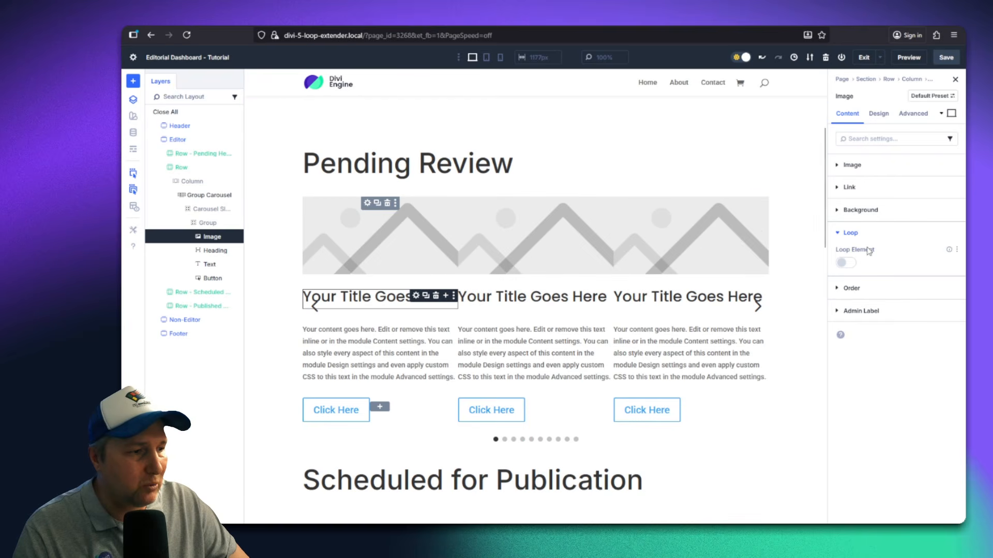
{"action": "left_click", "coordinate": [858, 169]}
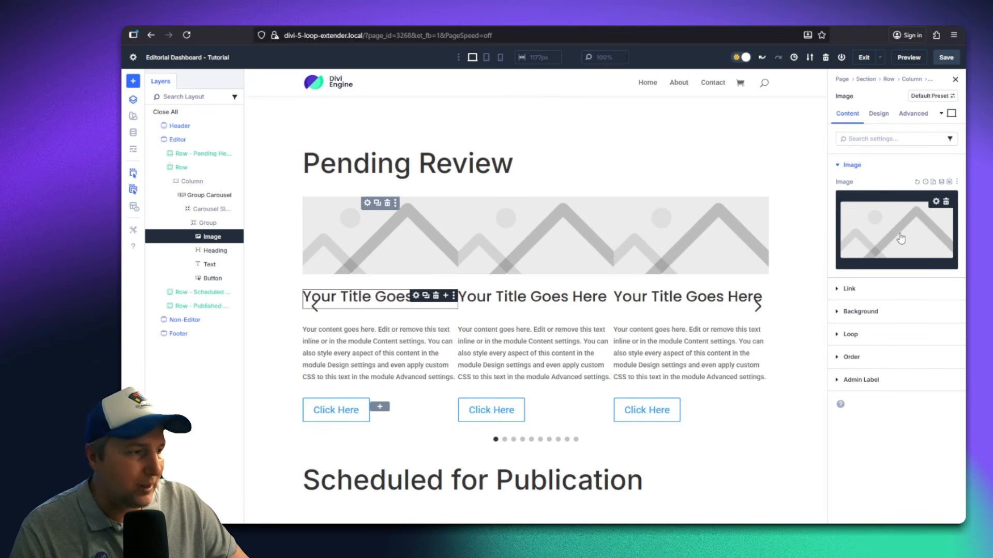
{"action": "left_click", "coordinate": [941, 183]}
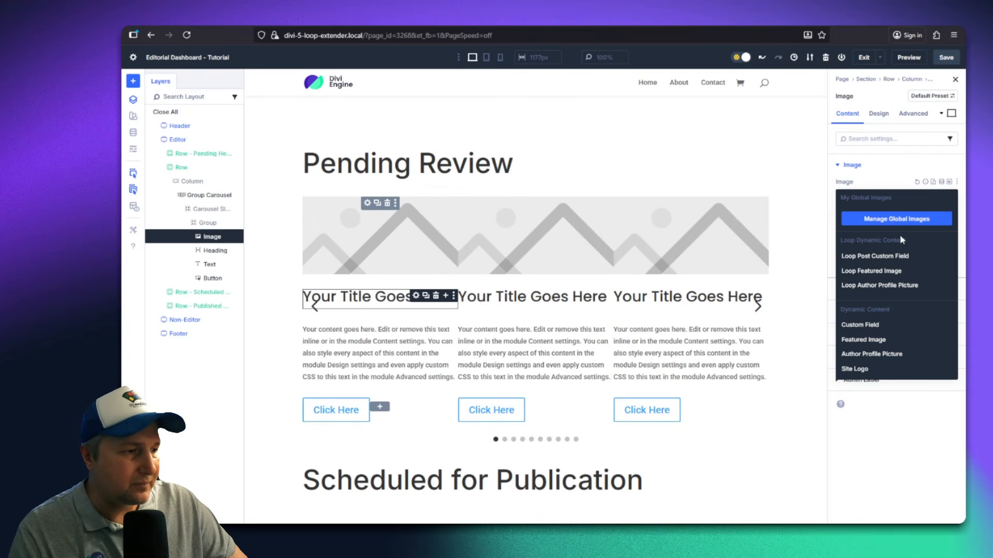
{"action": "left_click", "coordinate": [890, 272]}
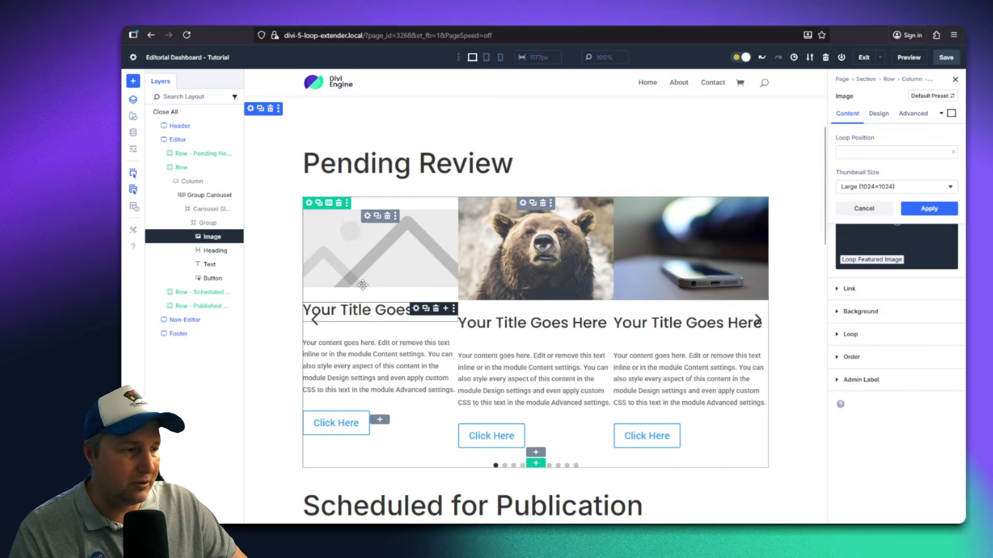
Set the card's Heading text to the Loop Post Title dynamic content
{"action": "left_click", "coordinate": [317, 321]}
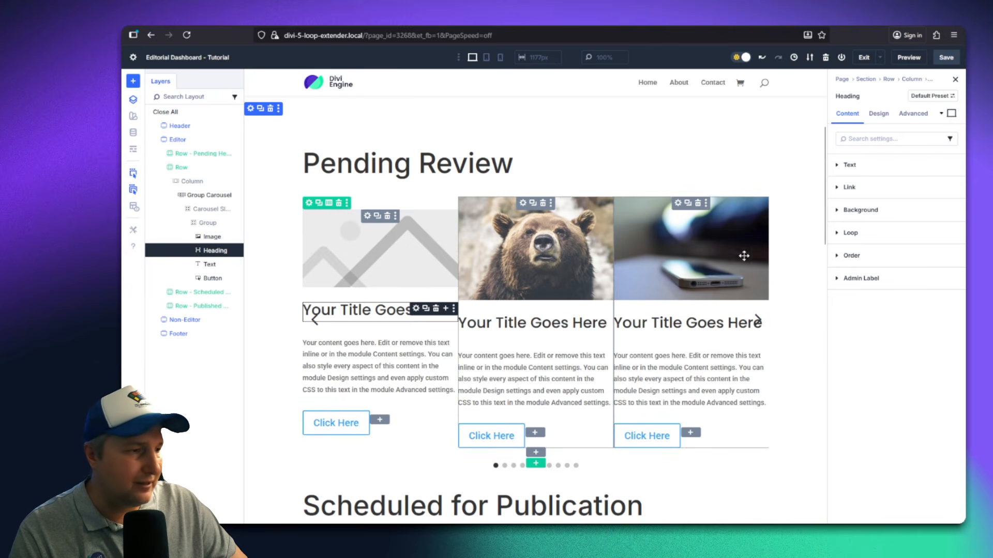
{"action": "left_click", "coordinate": [863, 167]}
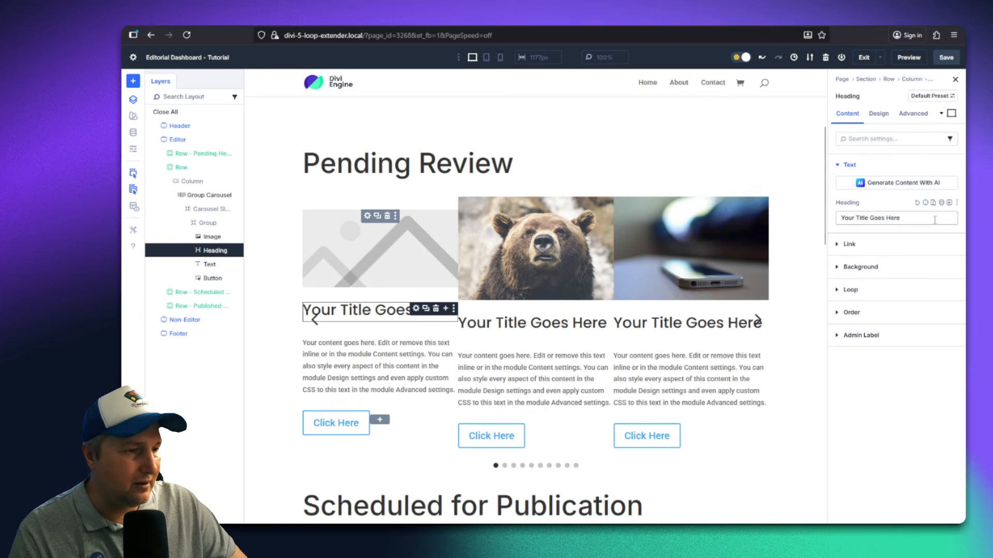
{"action": "left_click", "coordinate": [941, 203]}
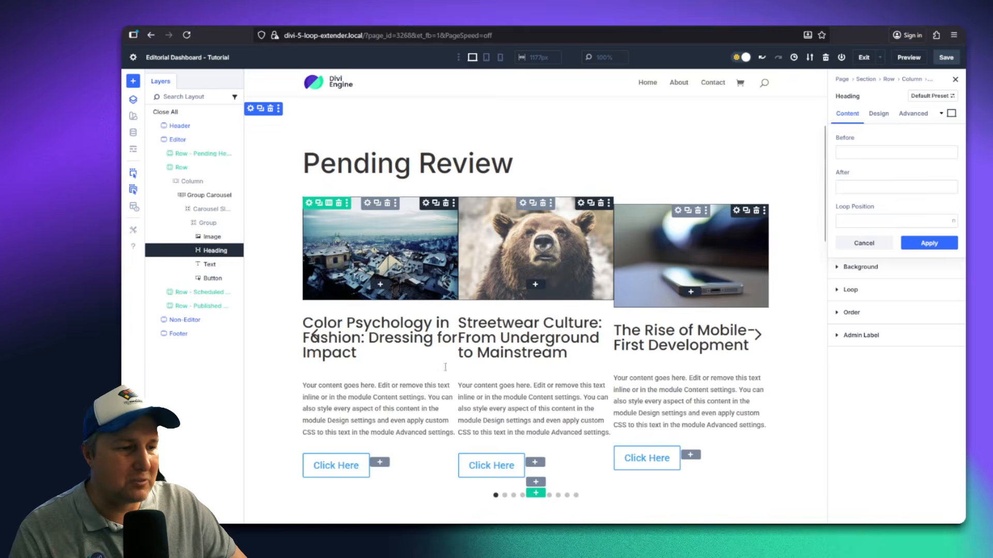
Set the card's Text body to Loop Author dynamic content with a pencil emoji before it, and apply
{"action": "scroll", "coordinate": [382, 300], "scroll_direction": "down", "scroll_amount": 2}
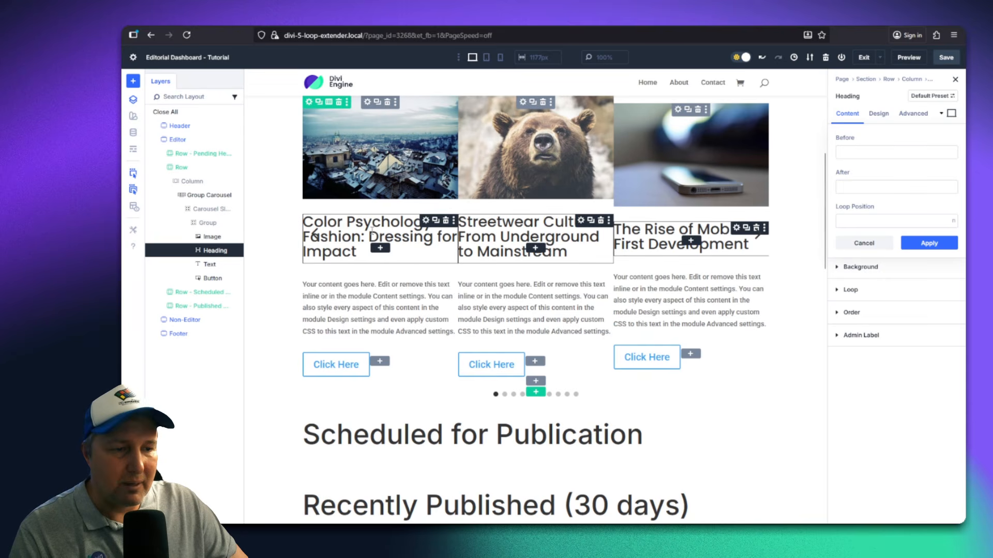
{"action": "left_click", "coordinate": [341, 296]}
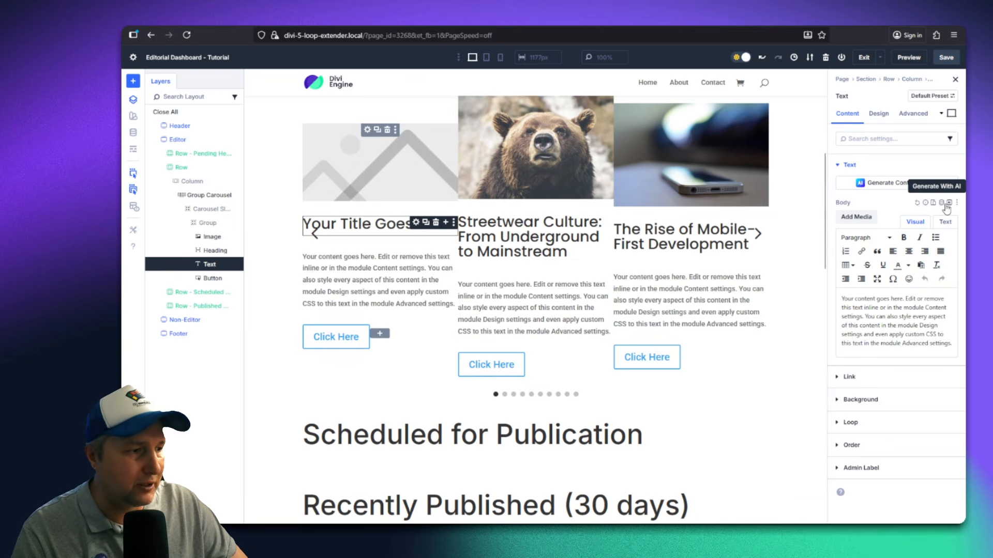
{"action": "left_click", "coordinate": [945, 205]}
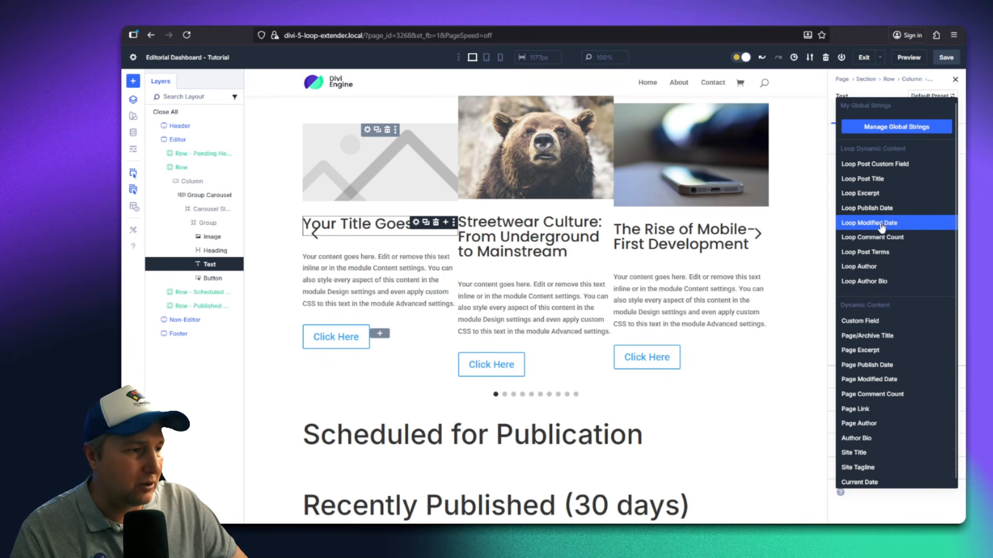
{"action": "left_click", "coordinate": [887, 268]}
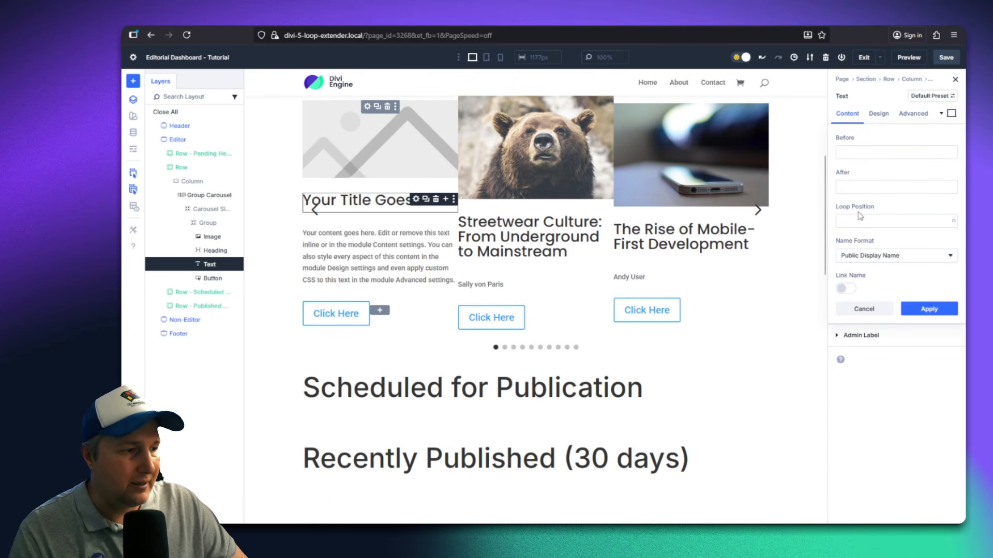
{"action": "left_click", "coordinate": [852, 156]}
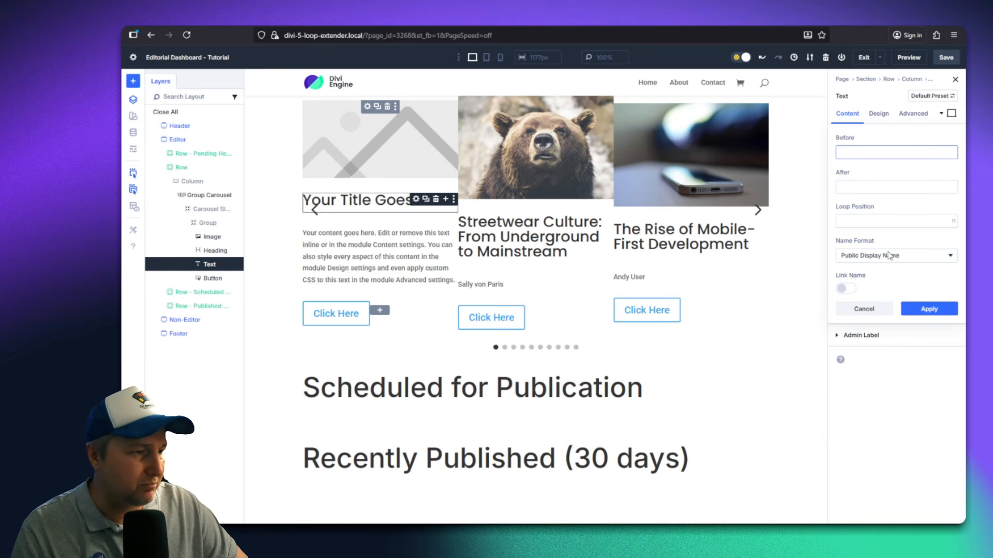
{"action": "type", "text": "✏"}
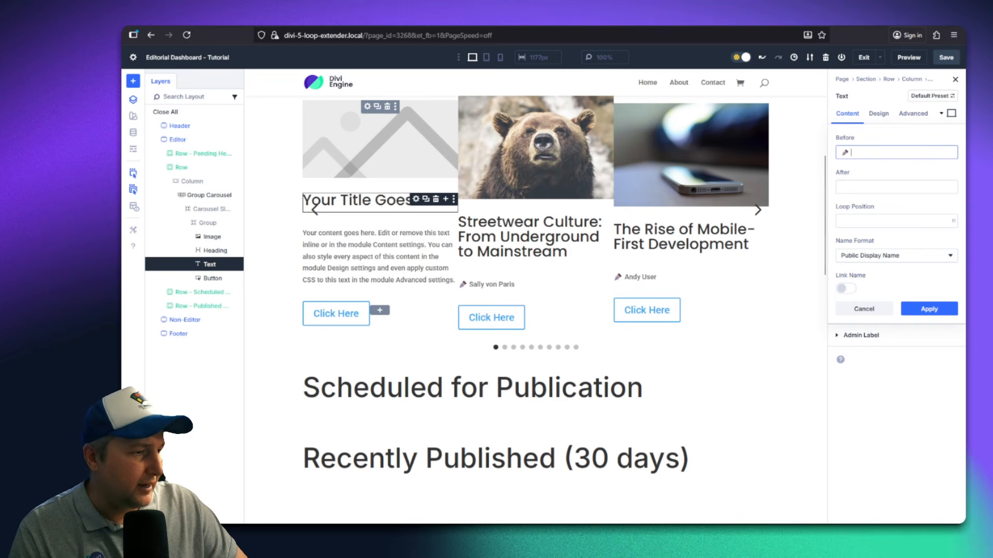
{"action": "left_click", "coordinate": [929, 311]}
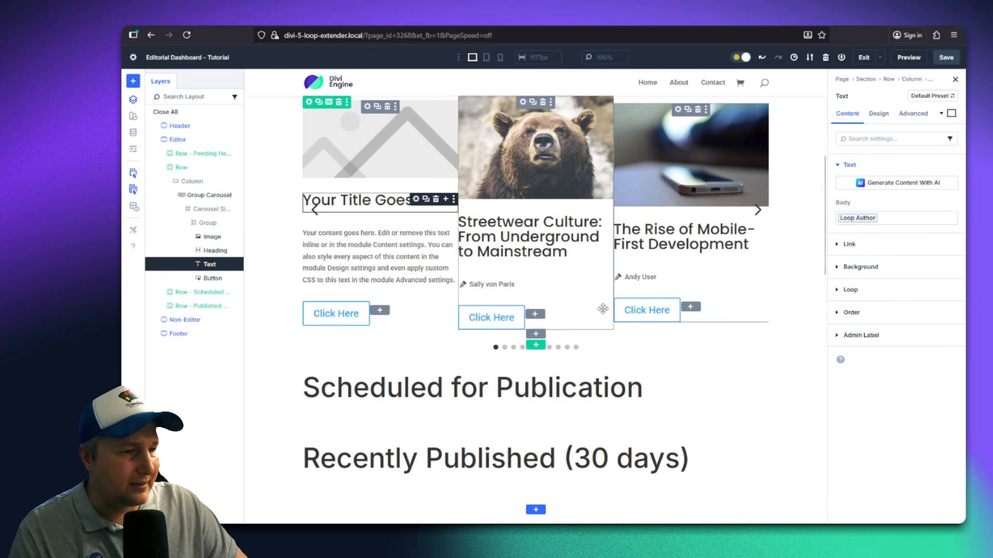
Set the card's Button text to "Review Draft"
{"action": "left_click", "coordinate": [331, 313]}
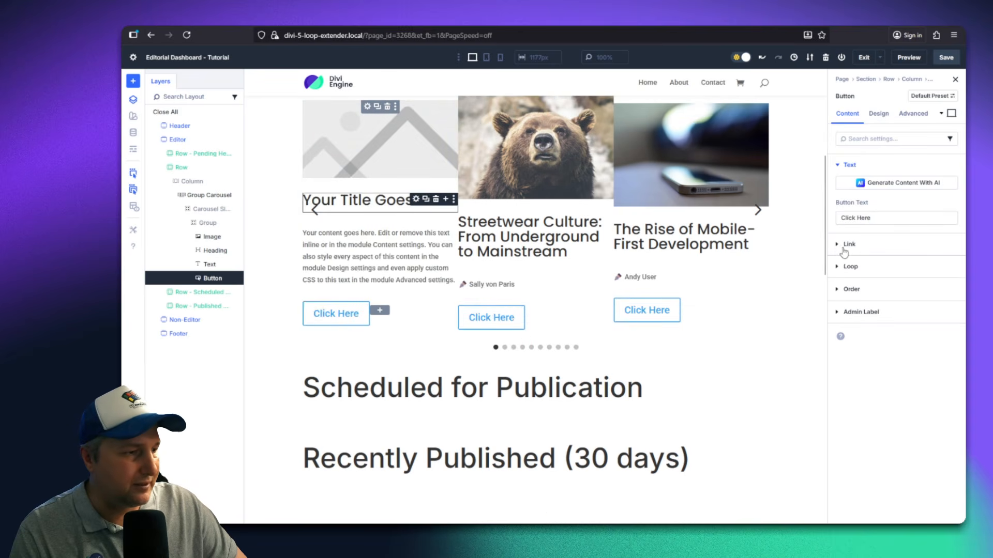
{"action": "triple_click", "coordinate": [874, 217]}
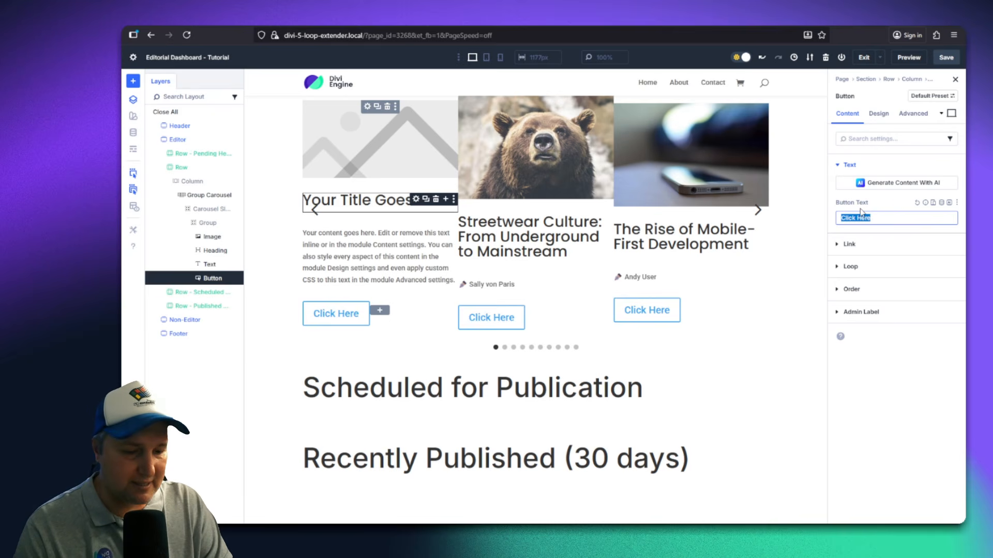
{"action": "type", "text": "Review Dr"}
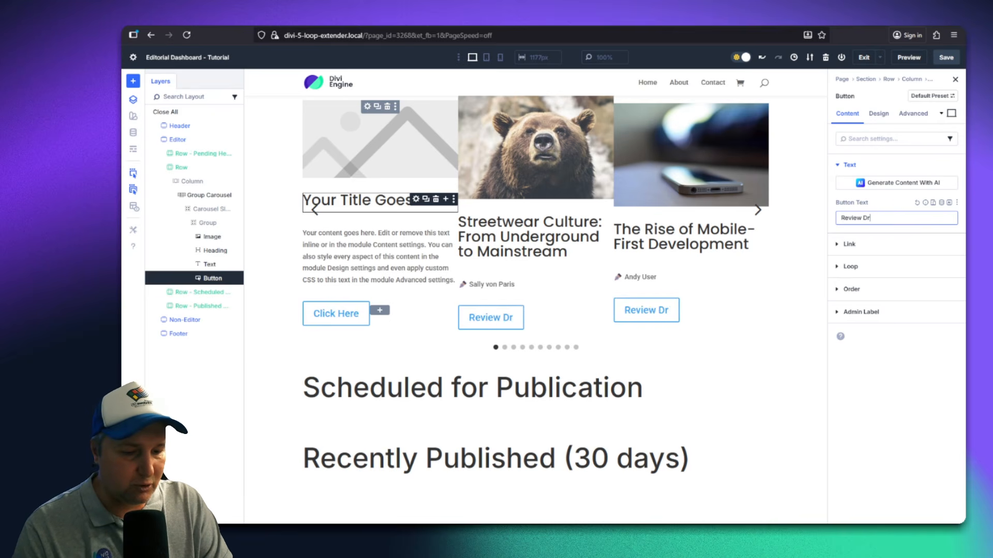
{"action": "type", "text": "aft"}
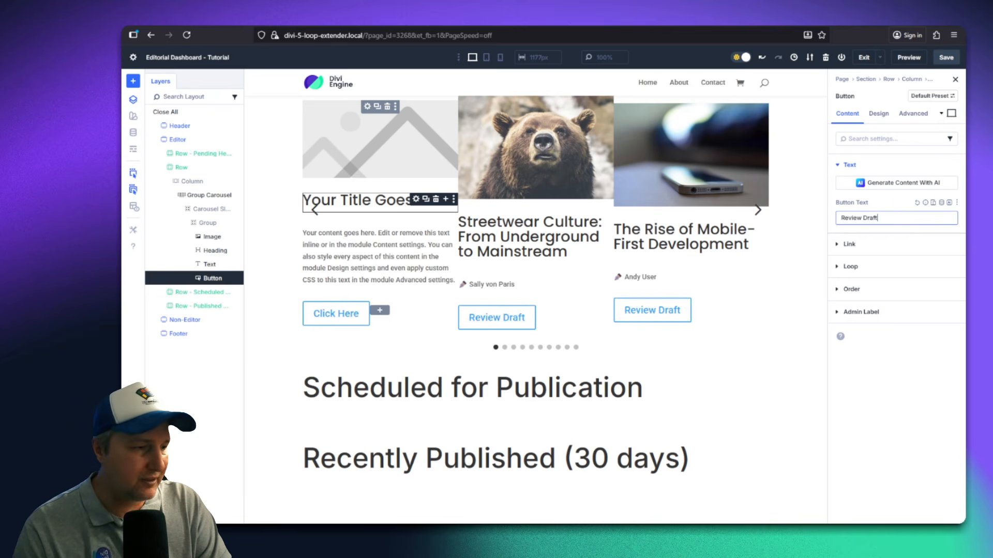
{"action": "left_click", "coordinate": [876, 268]}
{"action": "left_click", "coordinate": [839, 213]}
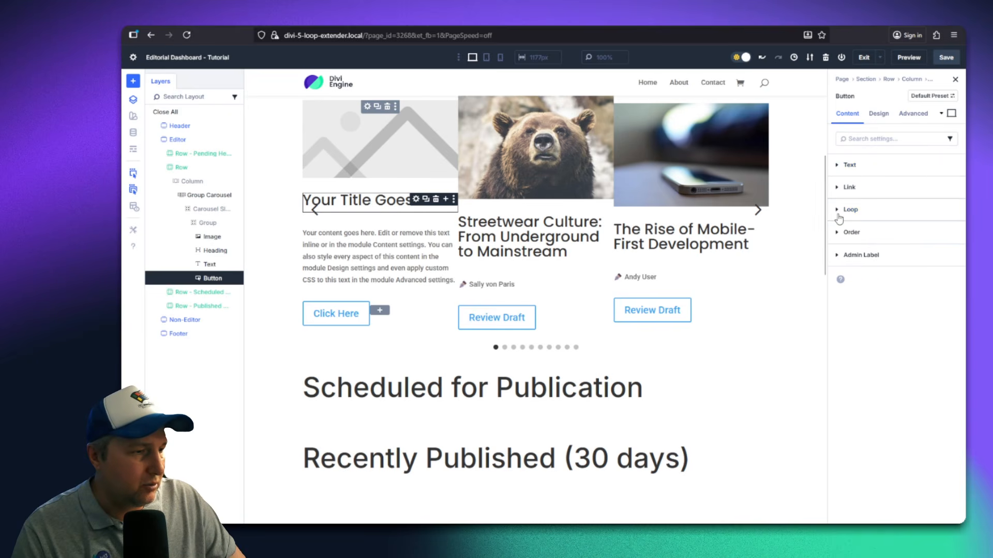
{"action": "left_click", "coordinate": [840, 166]}
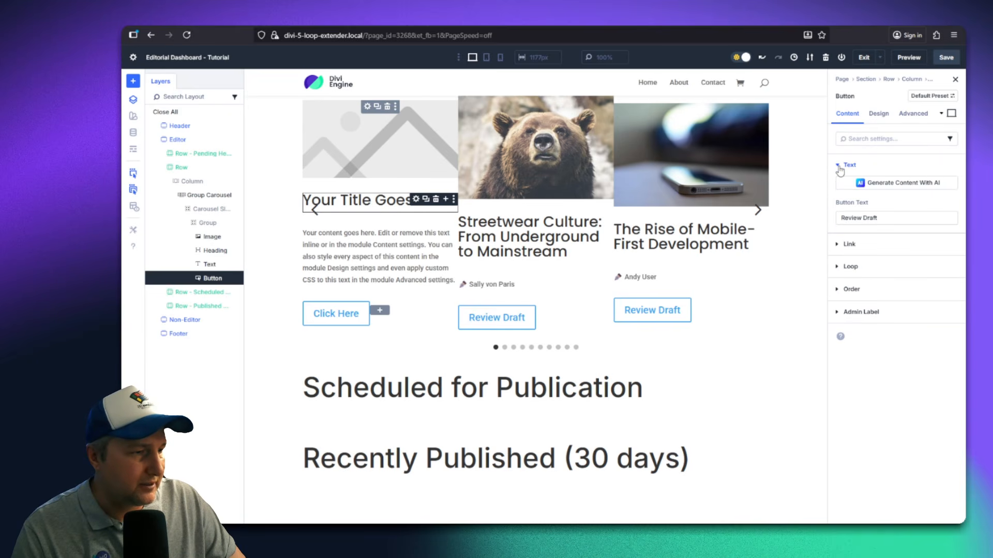
Set the button's link URL to the Loop Link dynamic content, apply it and save the page
{"action": "left_click", "coordinate": [869, 245]}
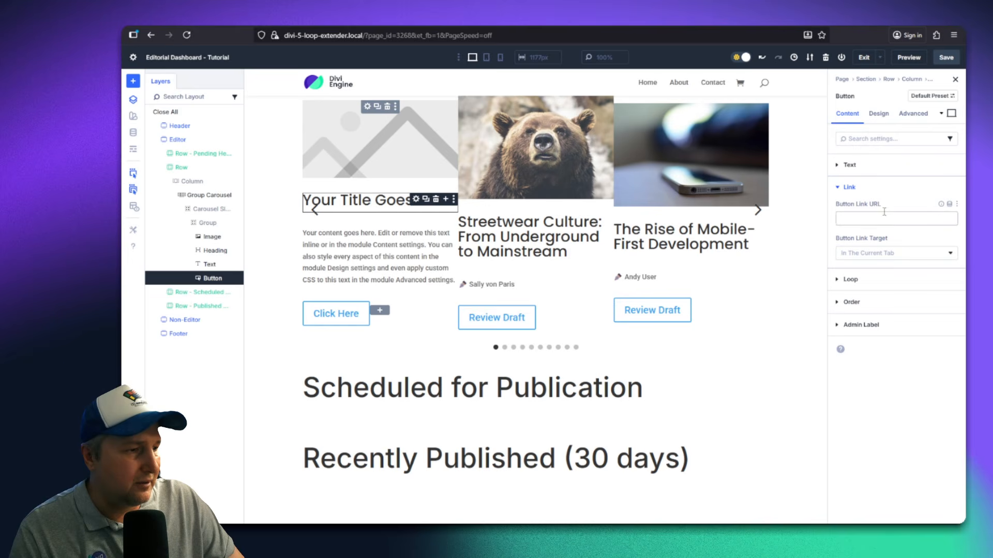
{"action": "left_click", "coordinate": [950, 204]}
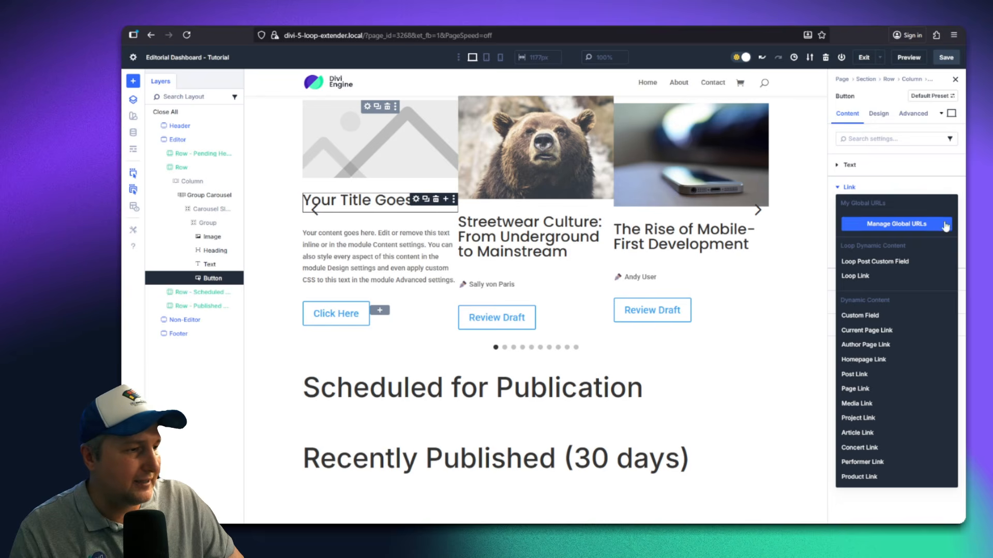
{"action": "left_click", "coordinate": [884, 277]}
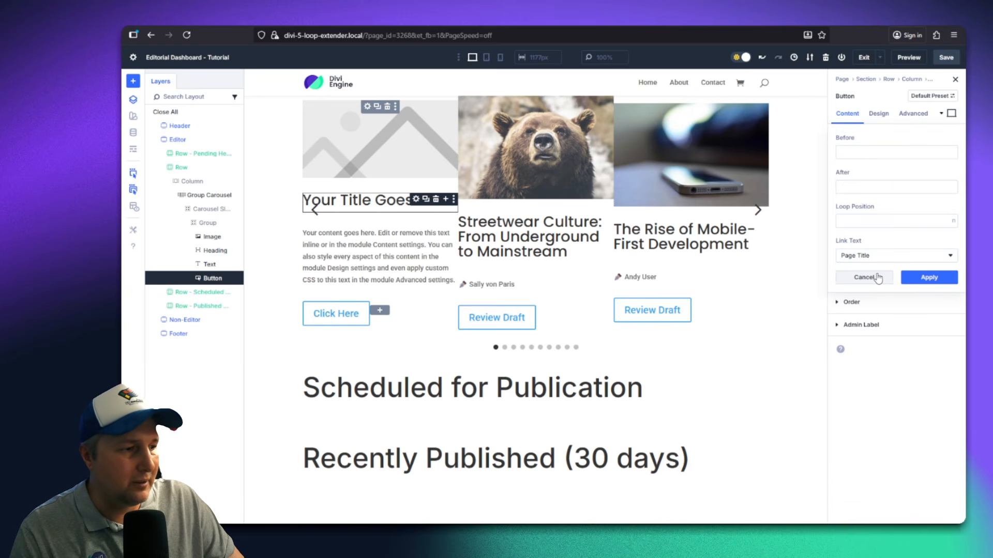
{"action": "left_click", "coordinate": [931, 277]}
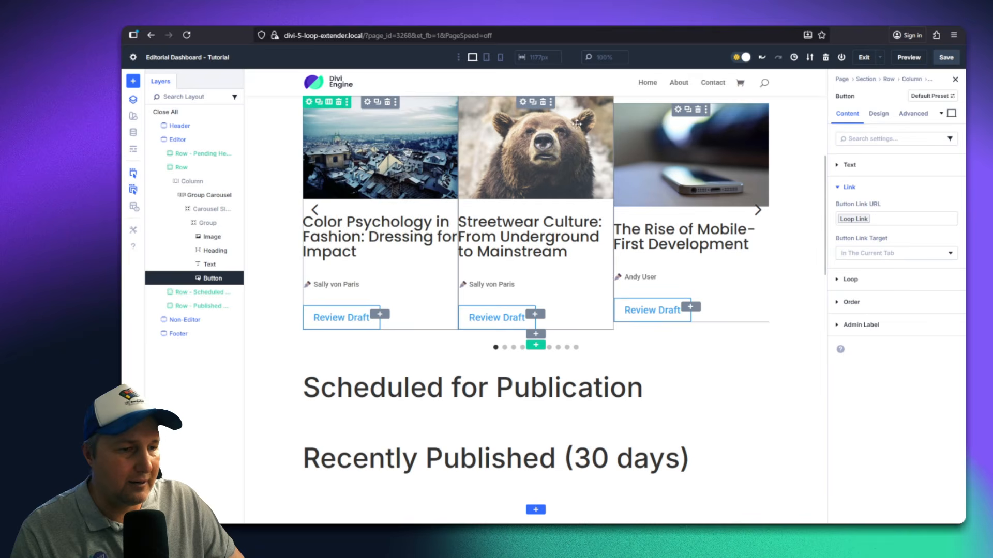
{"action": "left_click", "coordinate": [947, 58]}
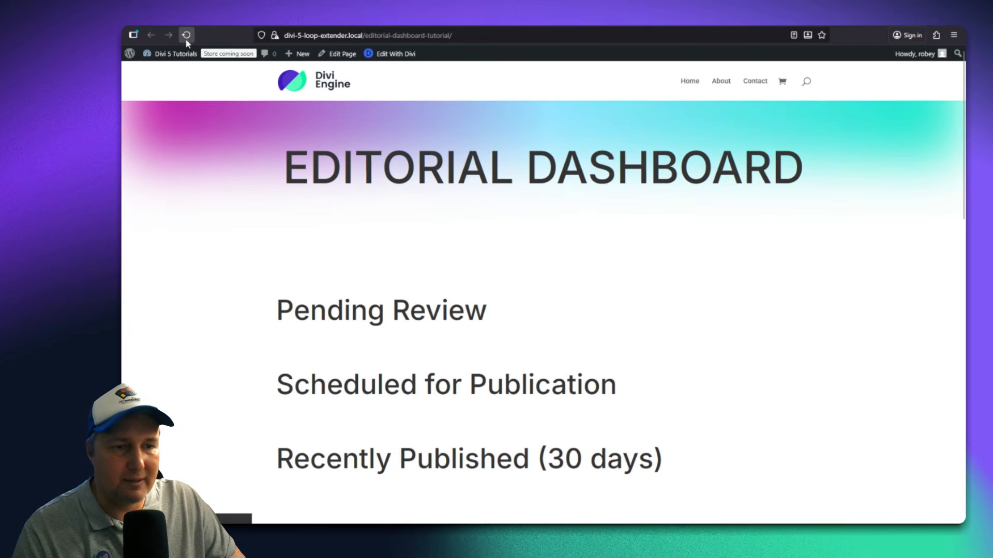
Reload the live dashboard page and cycle through the Pending Review carousel to check its post cards and looping
{"action": "left_click", "coordinate": [186, 40]}
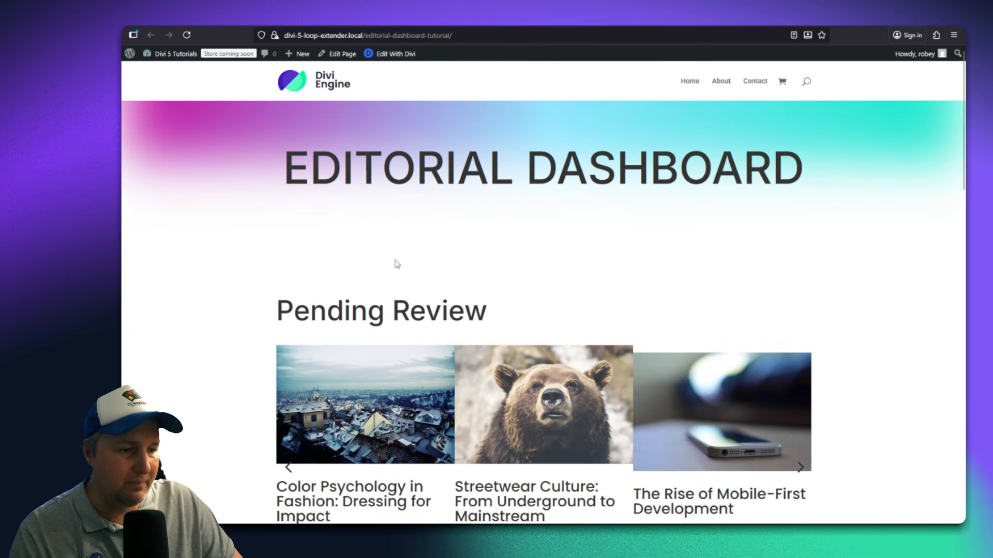
{"action": "scroll", "coordinate": [396, 264], "scroll_direction": "down", "scroll_amount": 3}
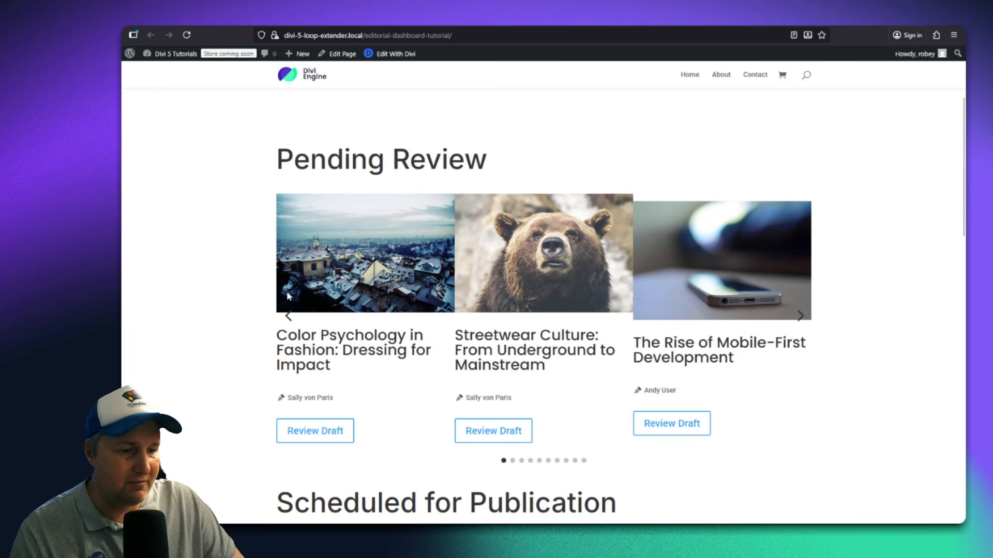
{"action": "left_click", "coordinate": [801, 316]}
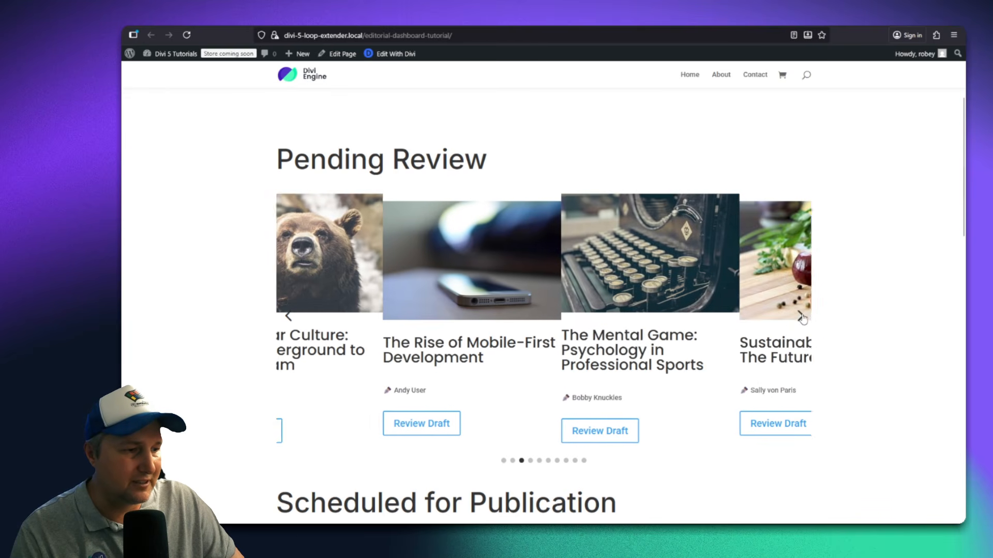
{"action": "left_click", "coordinate": [800, 316]}
{"action": "left_click", "coordinate": [801, 317]}
{"action": "left_click", "coordinate": [800, 316]}
{"action": "left_click", "coordinate": [801, 317]}
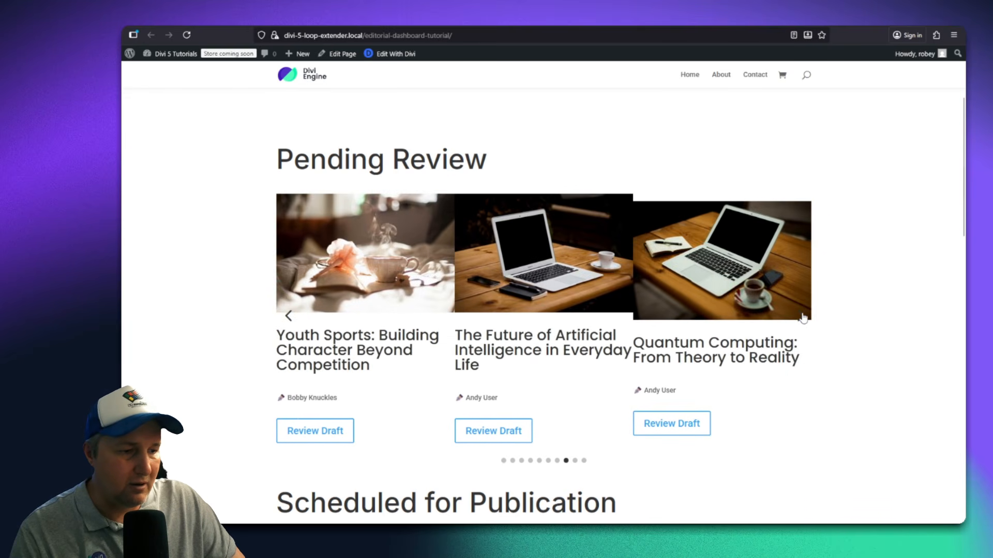
{"action": "left_click", "coordinate": [801, 317]}
{"action": "left_click", "coordinate": [801, 317]}
{"action": "left_click", "coordinate": [801, 317]}
{"action": "left_click", "coordinate": [801, 317]}
{"action": "left_click", "coordinate": [801, 317]}
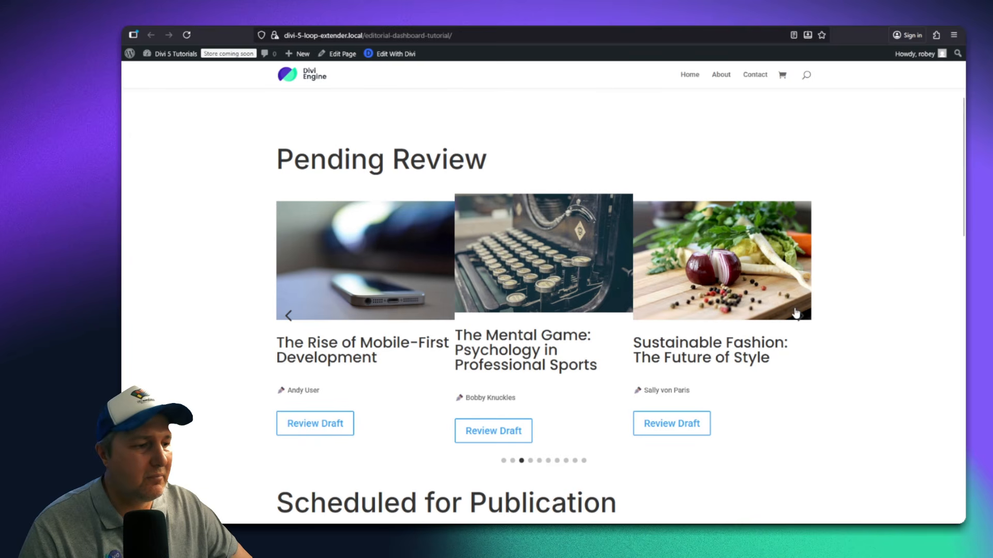
{"action": "left_click", "coordinate": [802, 317]}
{"action": "left_click", "coordinate": [802, 316]}
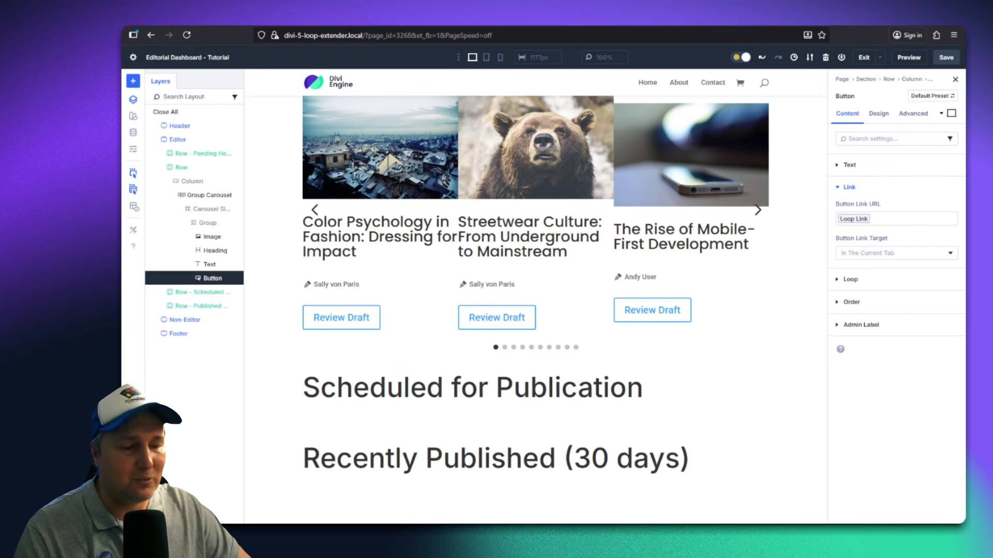
Set the margin of the Group inside the carousel slide to 10 px on all four sides
{"action": "scroll", "coordinate": [433, 247], "scroll_direction": "up", "scroll_amount": 2}
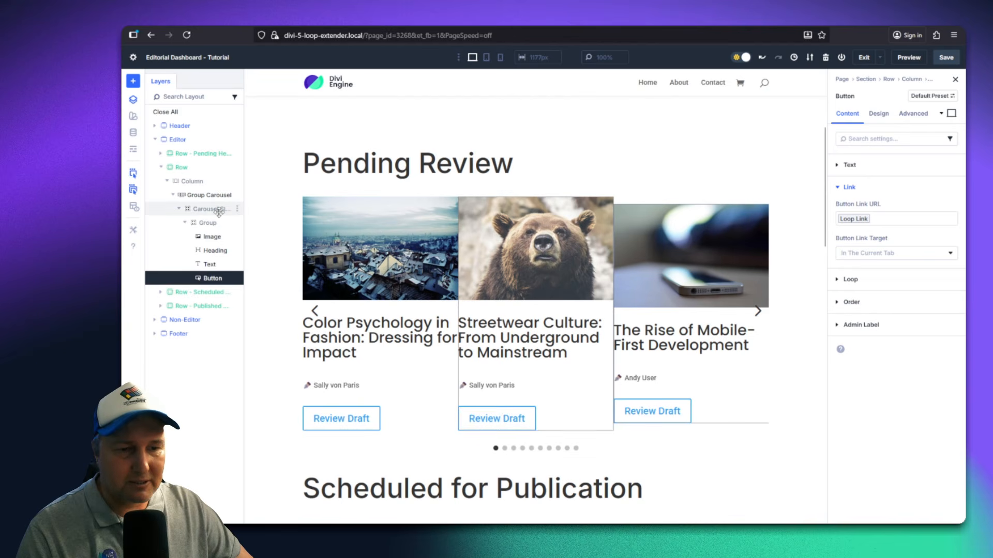
{"action": "left_click_drag", "start_coordinate": [221, 208], "coordinate": [330, 223]}
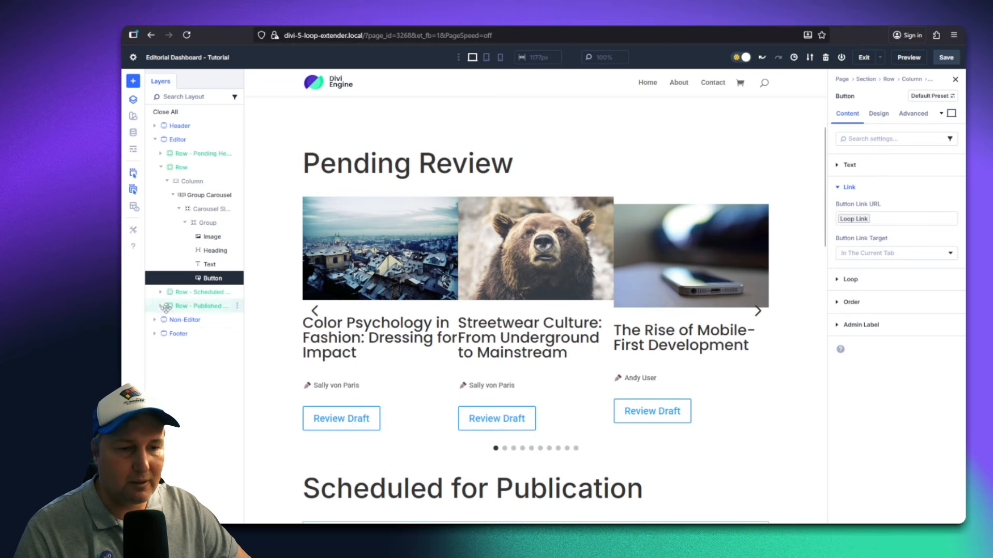
{"action": "left_click", "coordinate": [202, 224]}
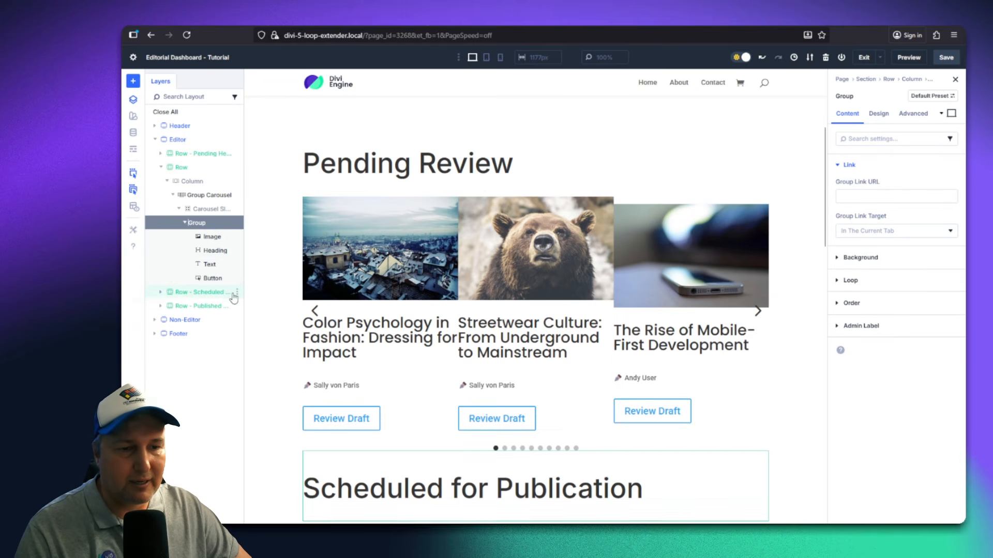
{"action": "left_click", "coordinate": [879, 114]}
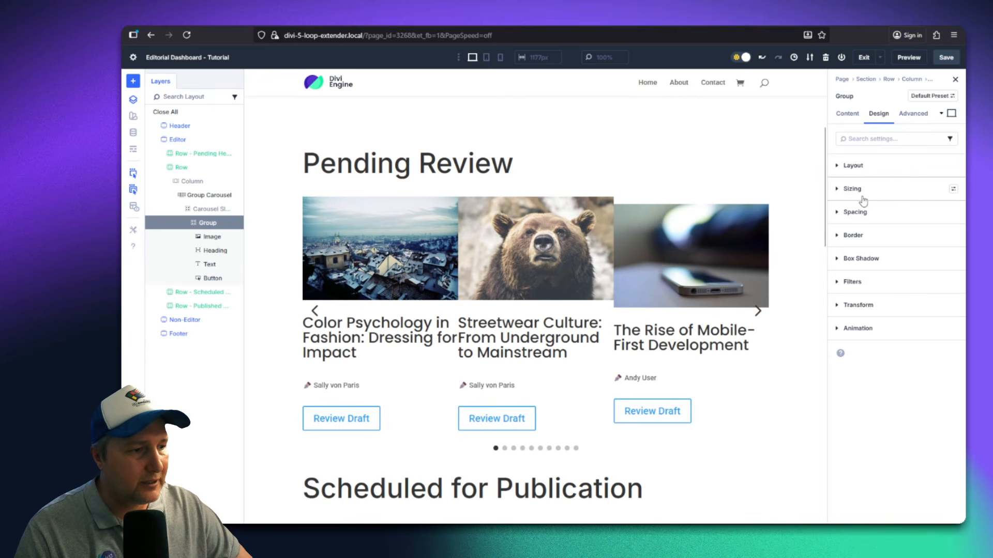
{"action": "left_click", "coordinate": [865, 217]}
{"action": "left_click", "coordinate": [862, 244]}
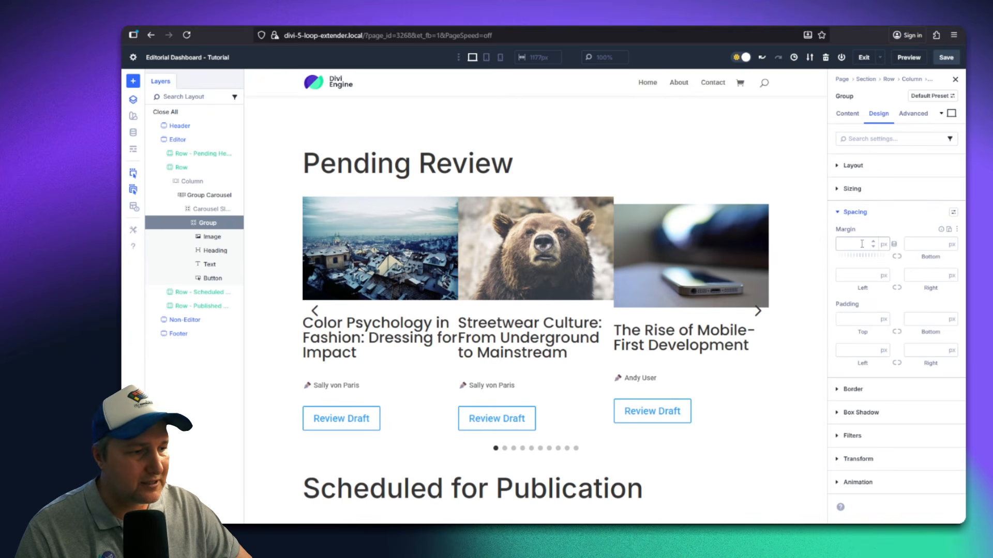
{"action": "type", "text": "10"}
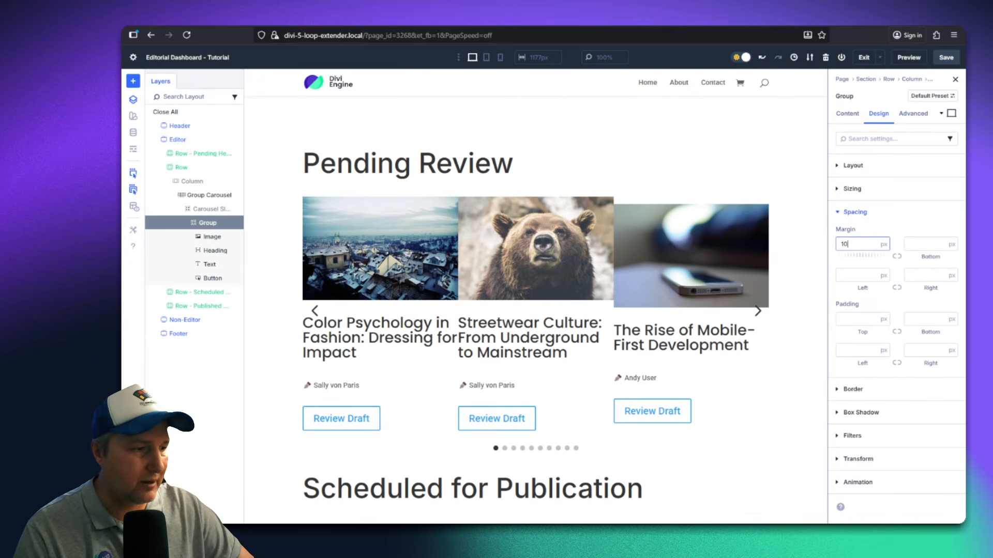
{"action": "left_click", "coordinate": [897, 257]}
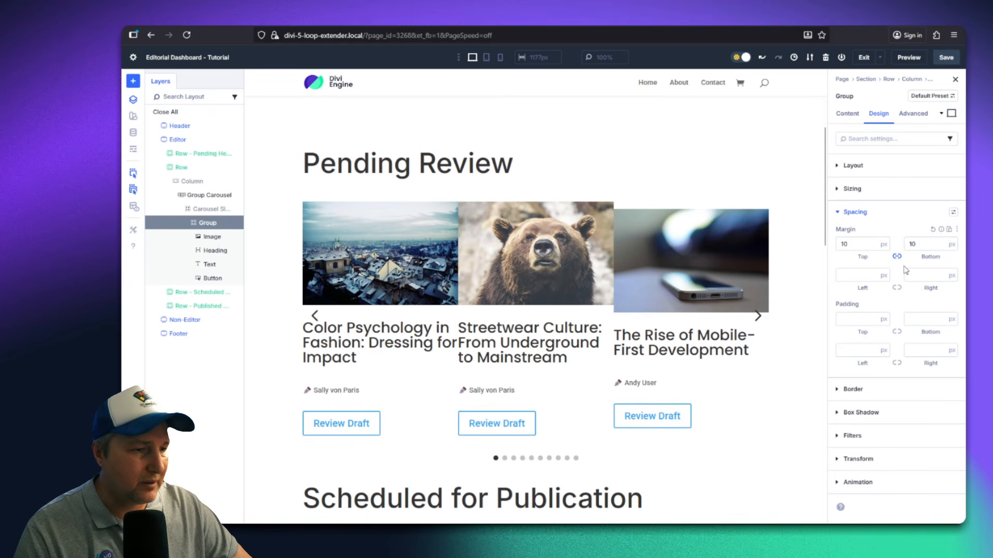
{"action": "left_click", "coordinate": [855, 276]}
{"action": "type", "text": "10"}
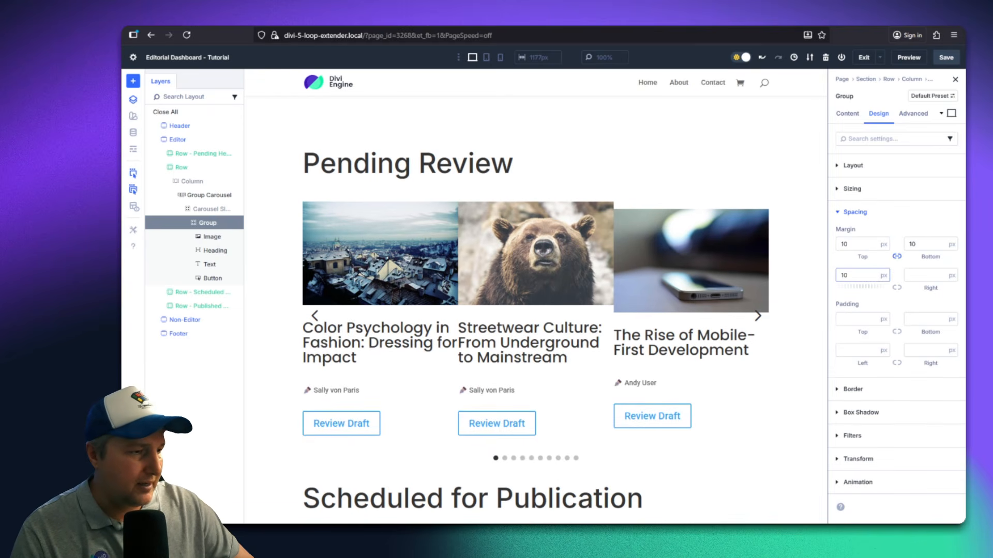
{"action": "left_click", "coordinate": [898, 288]}
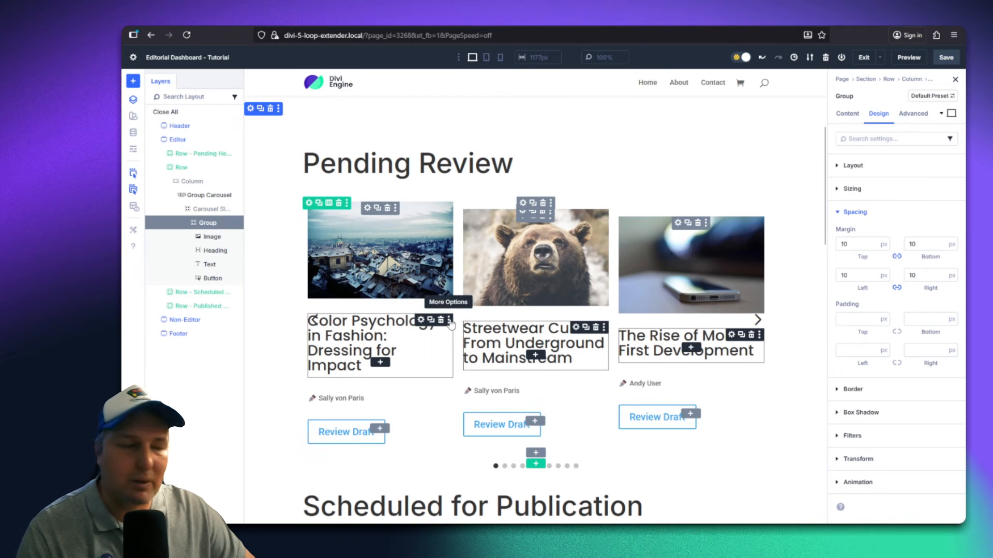
Give the card Group a border with a 5 px radius on all corners and a 1 px width
{"action": "left_click", "coordinate": [872, 391]}
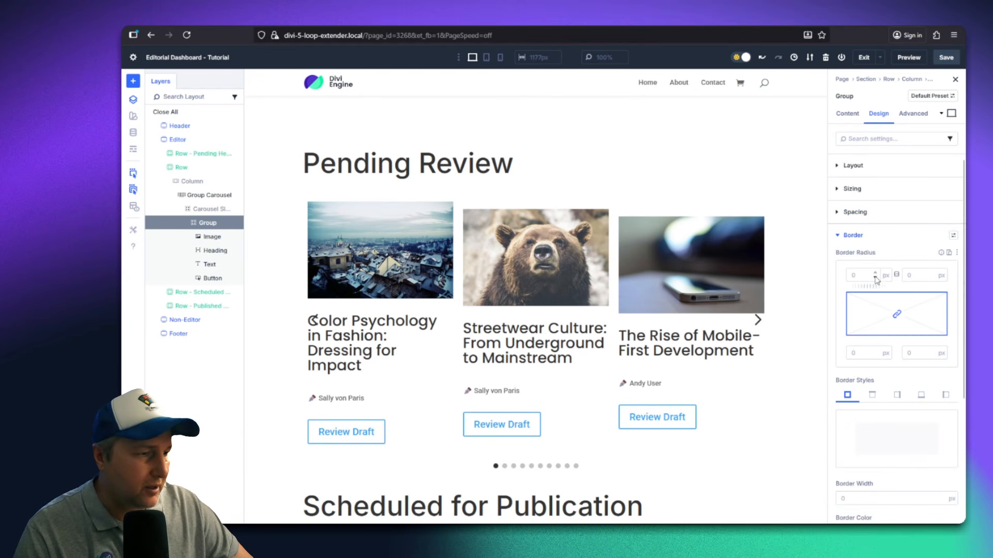
{"action": "type", "text": "5"}
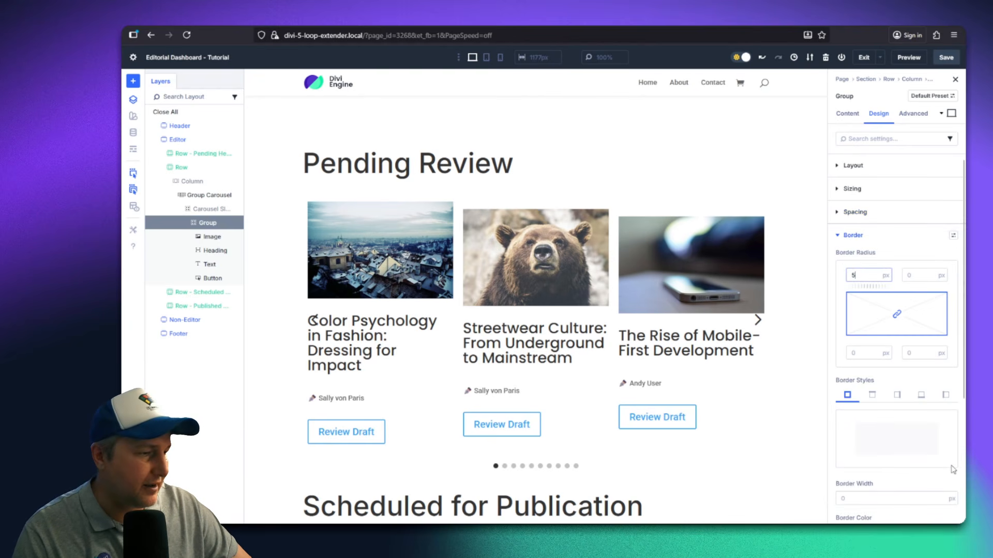
{"action": "left_click", "coordinate": [942, 497]}
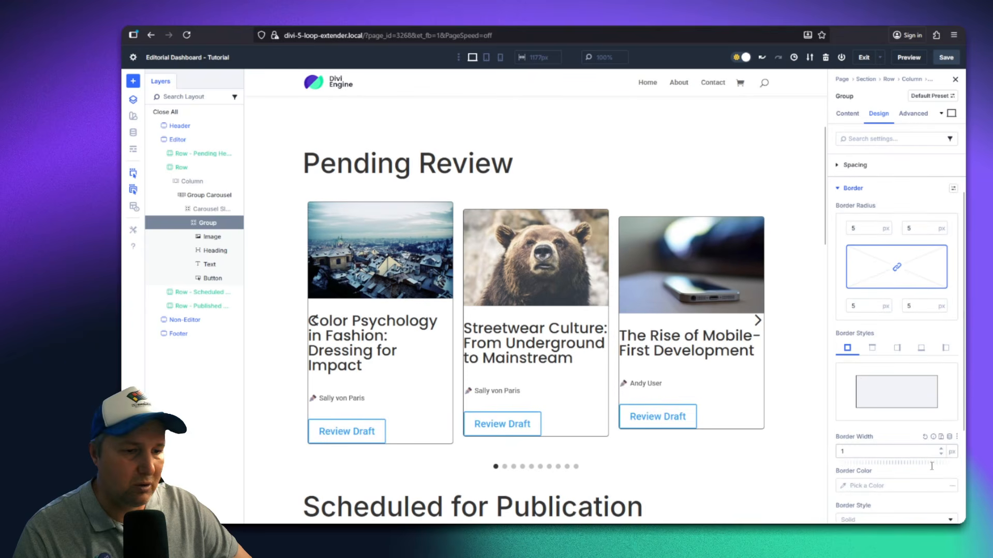
{"action": "scroll", "coordinate": [921, 440], "scroll_direction": "down", "scroll_amount": 3}
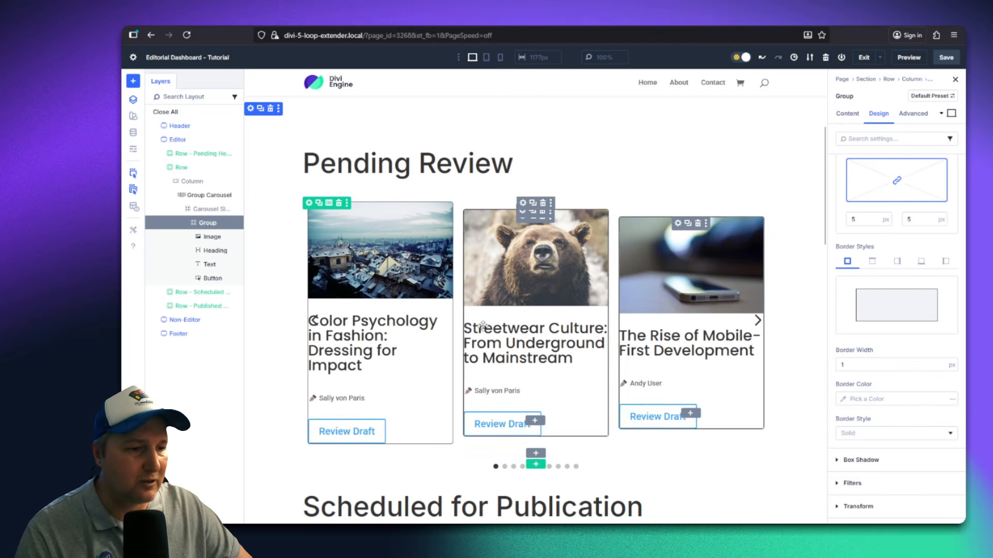
Set the card Group's padding to 10 px on all four sides
{"action": "scroll", "coordinate": [879, 248], "scroll_direction": "up", "scroll_amount": 3}
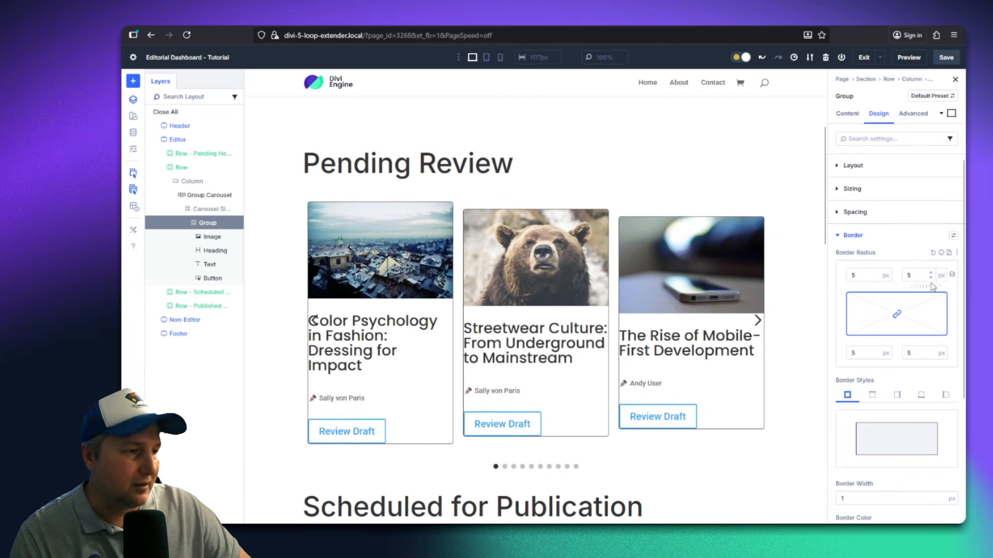
{"action": "left_click", "coordinate": [854, 212]}
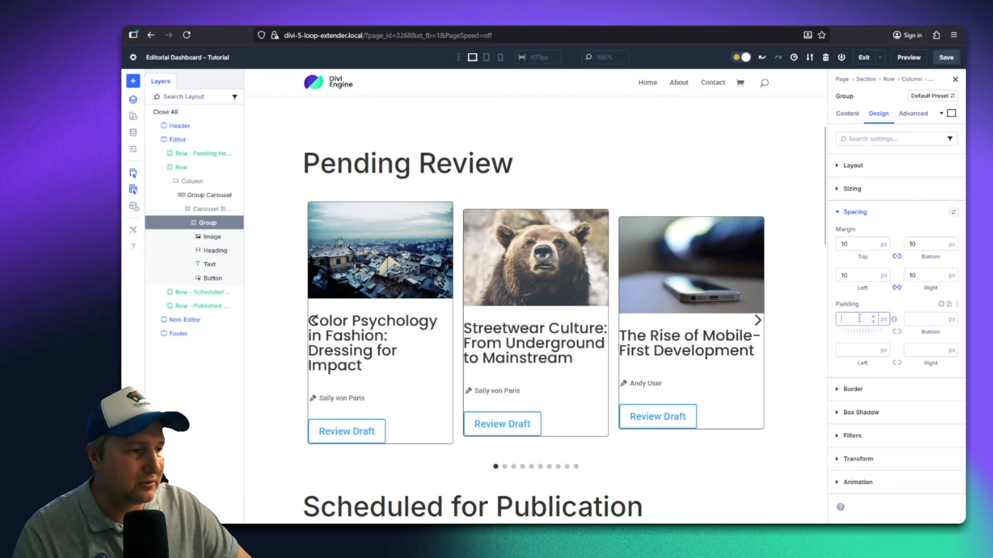
{"action": "left_click", "coordinate": [897, 333]}
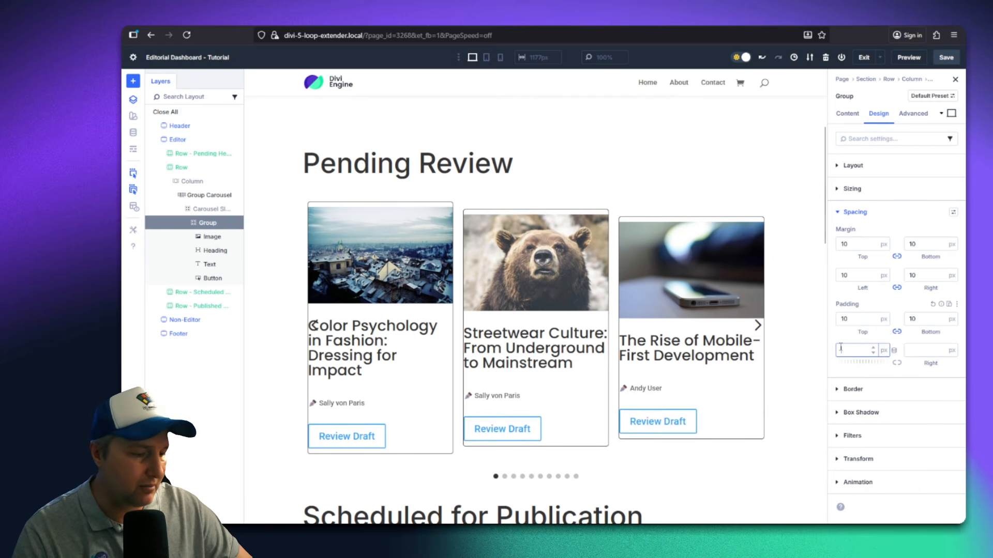
{"action": "left_click", "coordinate": [898, 364]}
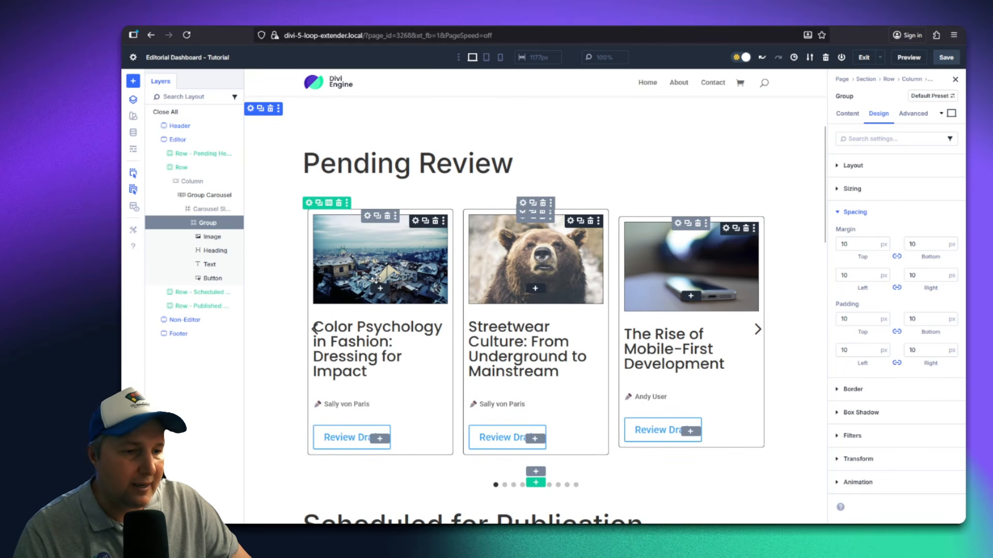
Review the border settings of the card Group in the Pending Review carousel
{"action": "left_click", "coordinate": [410, 243]}
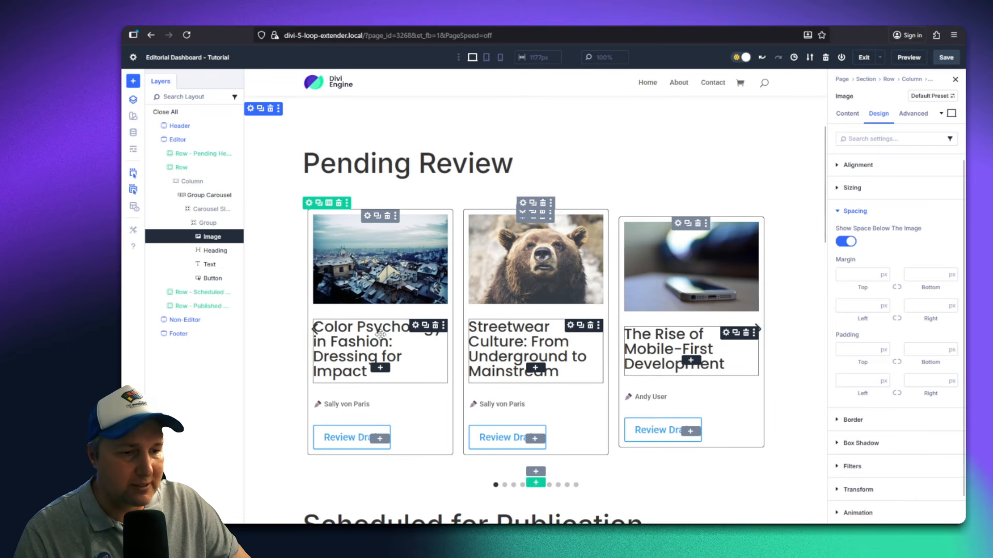
{"action": "left_click", "coordinate": [310, 248]}
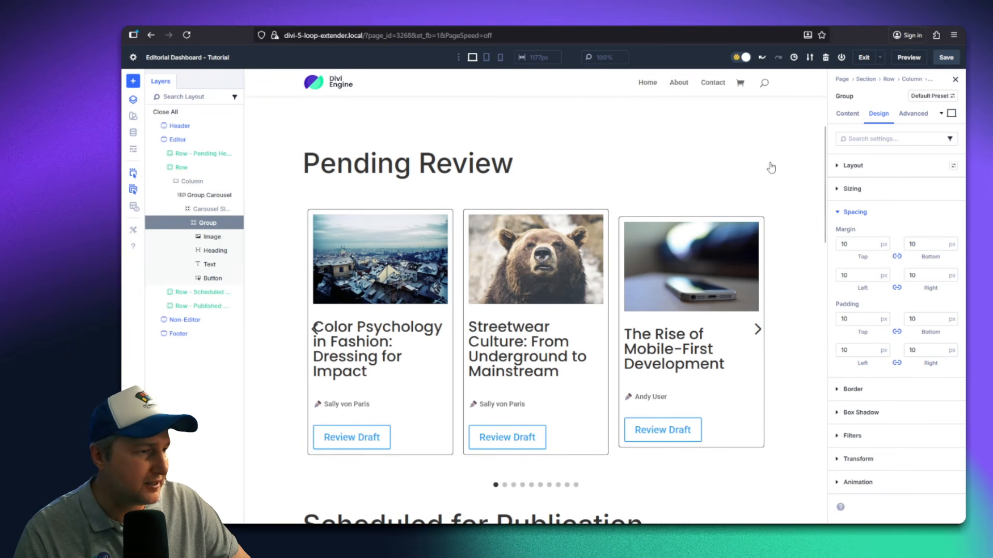
{"action": "double_click", "coordinate": [207, 222]}
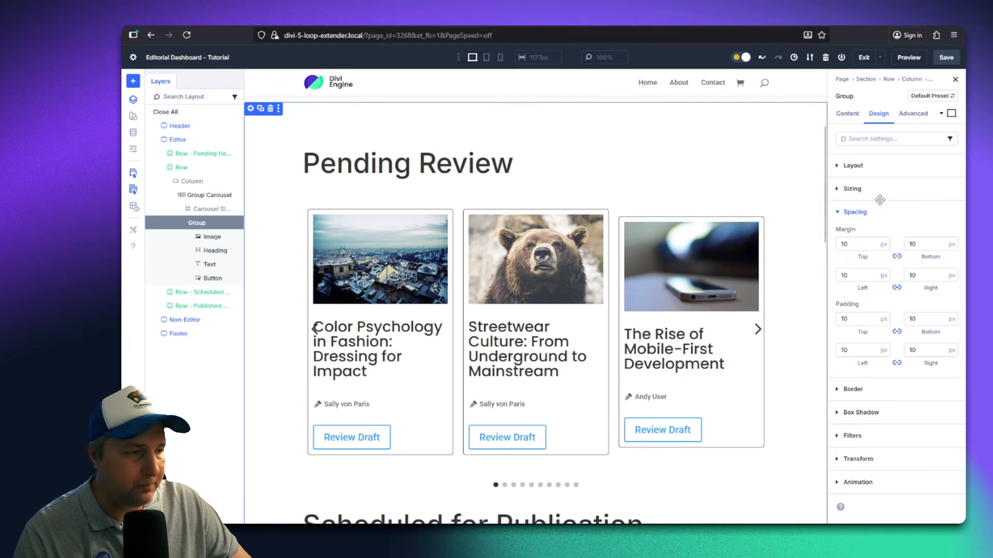
{"action": "left_click", "coordinate": [853, 211]}
{"action": "left_click", "coordinate": [853, 235]}
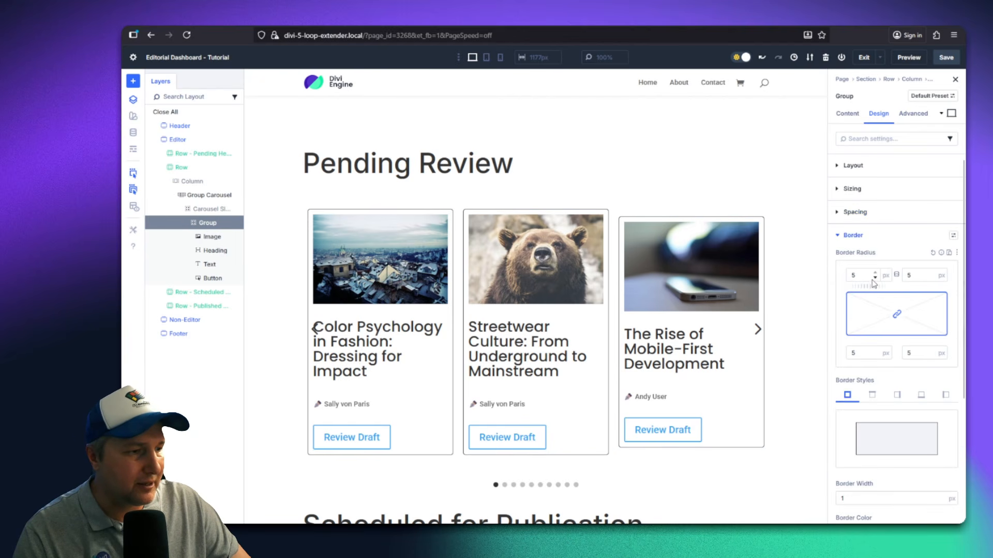
{"action": "scroll", "coordinate": [872, 283], "scroll_direction": "down", "scroll_amount": 2}
{"action": "scroll", "coordinate": [879, 222], "scroll_direction": "up", "scroll_amount": 1}
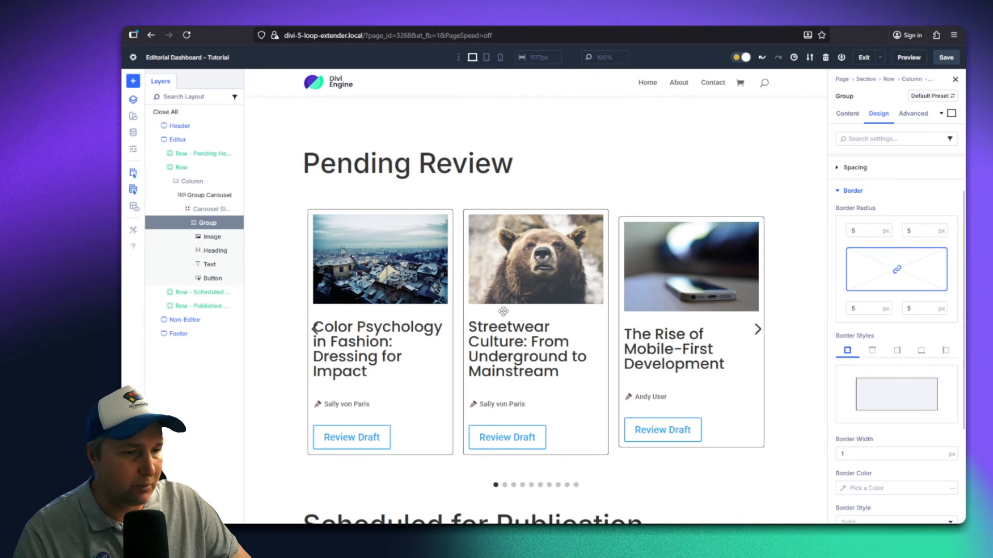
Give the card Image a border radius of 5 px on all corners
{"action": "left_click", "coordinate": [369, 249]}
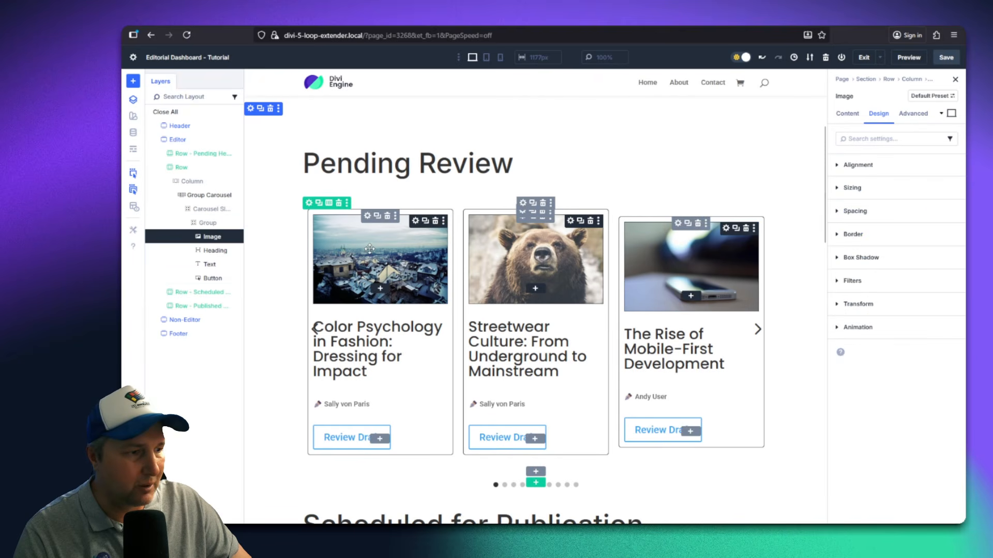
{"action": "left_click", "coordinate": [858, 233]}
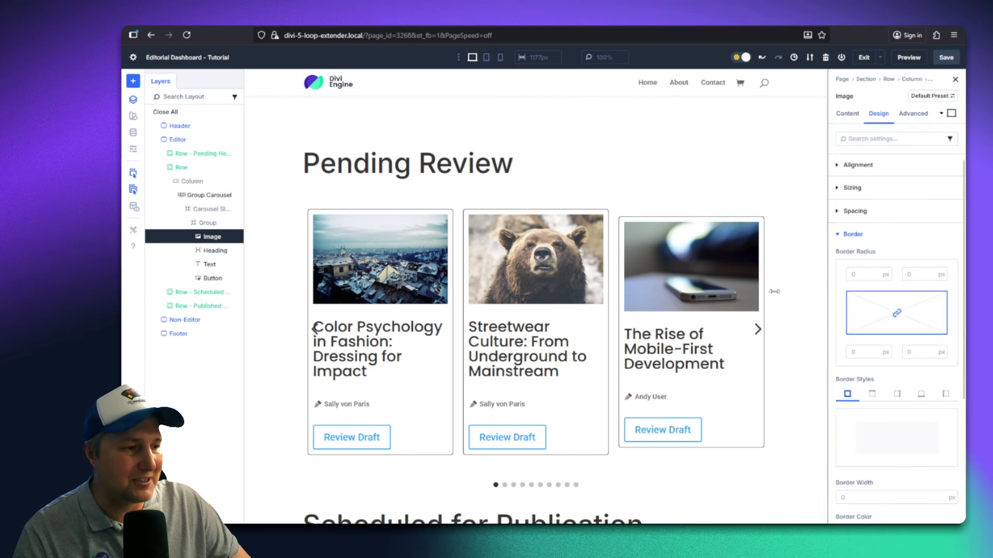
{"action": "left_click", "coordinate": [854, 274]}
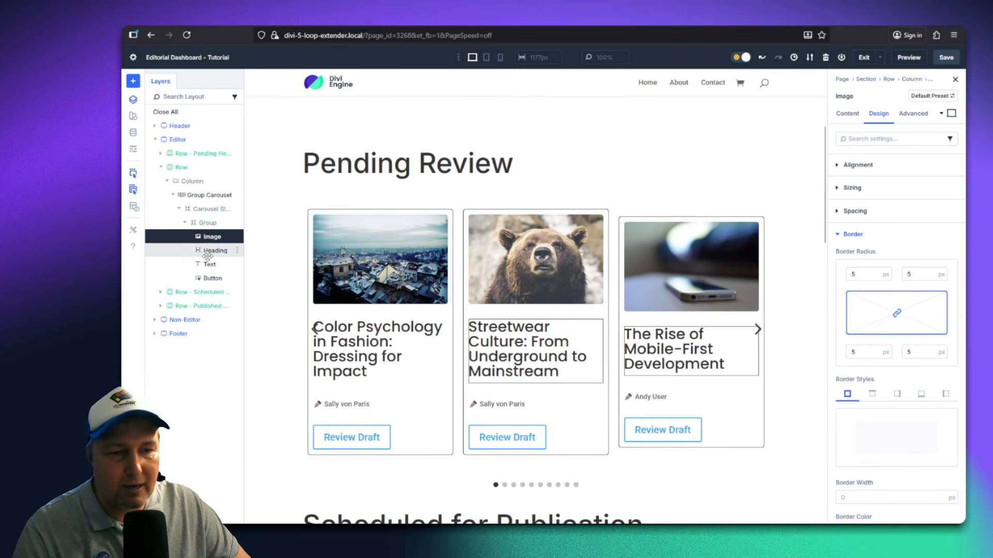
Set the card Heading's level to H2 and its text size to 16 px
{"action": "left_click", "coordinate": [207, 253]}
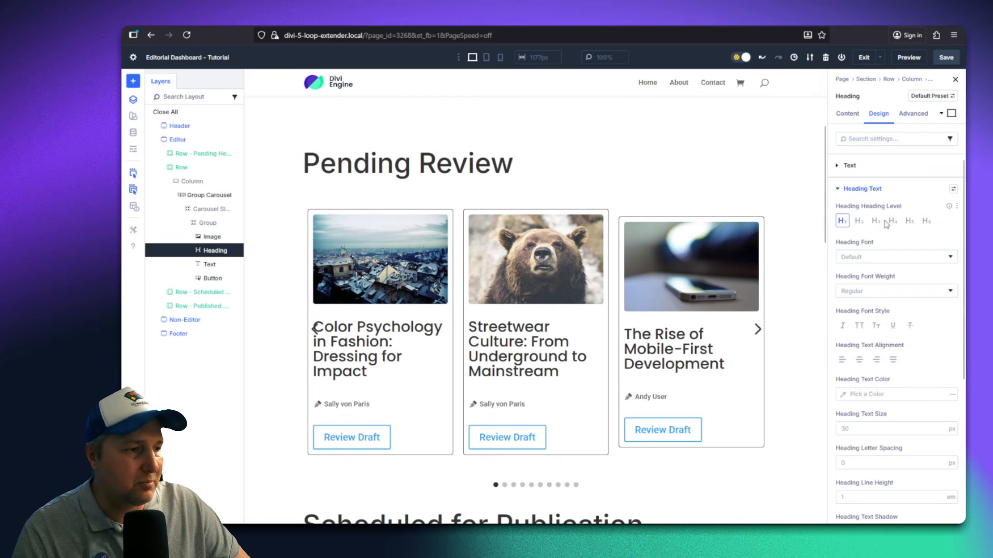
{"action": "left_click", "coordinate": [859, 222]}
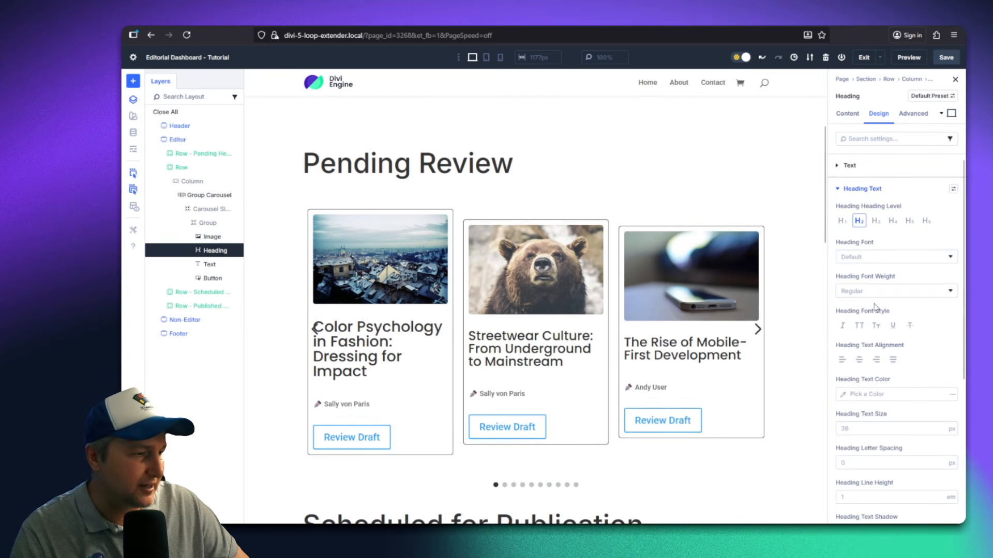
{"action": "left_click", "coordinate": [871, 427]}
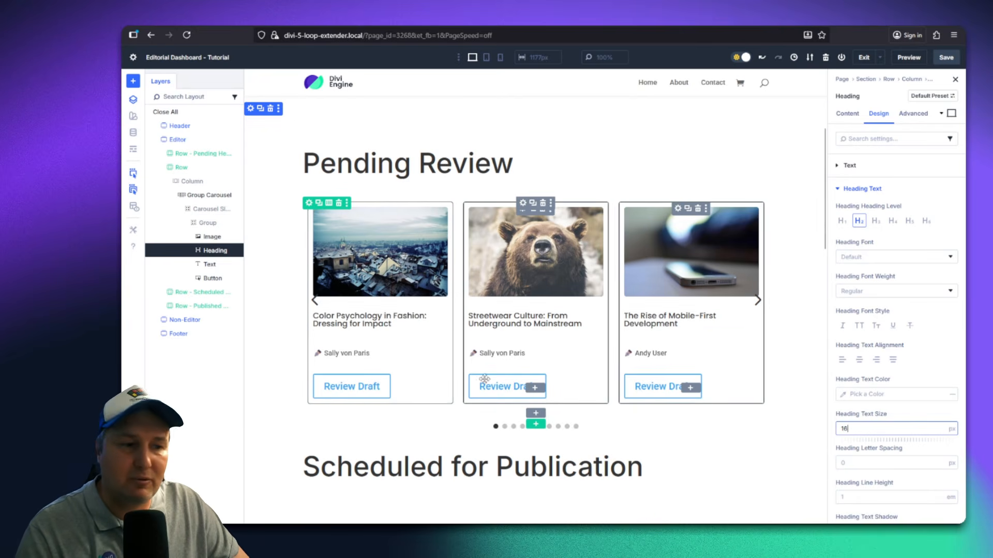
Set the font of the card's author Text to Edu NSW ACT Cursive
{"action": "left_click", "coordinate": [222, 269]}
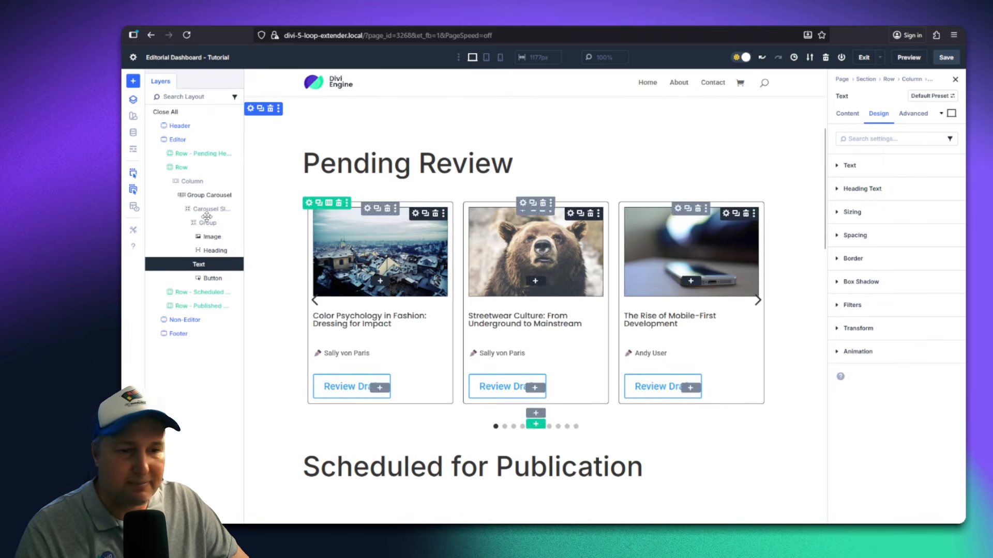
{"action": "left_click", "coordinate": [865, 168]}
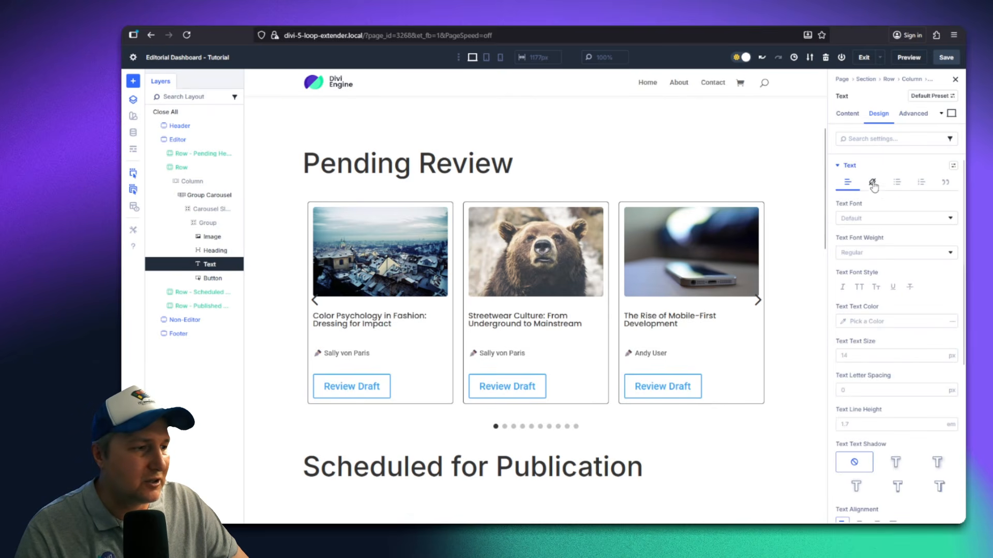
{"action": "left_click", "coordinate": [874, 218]}
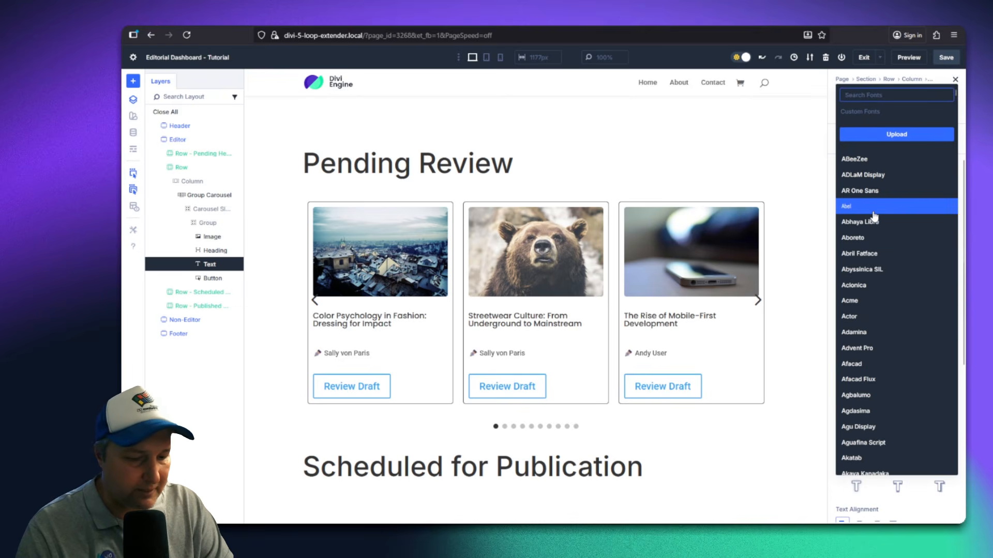
{"action": "type", "text": "cur"}
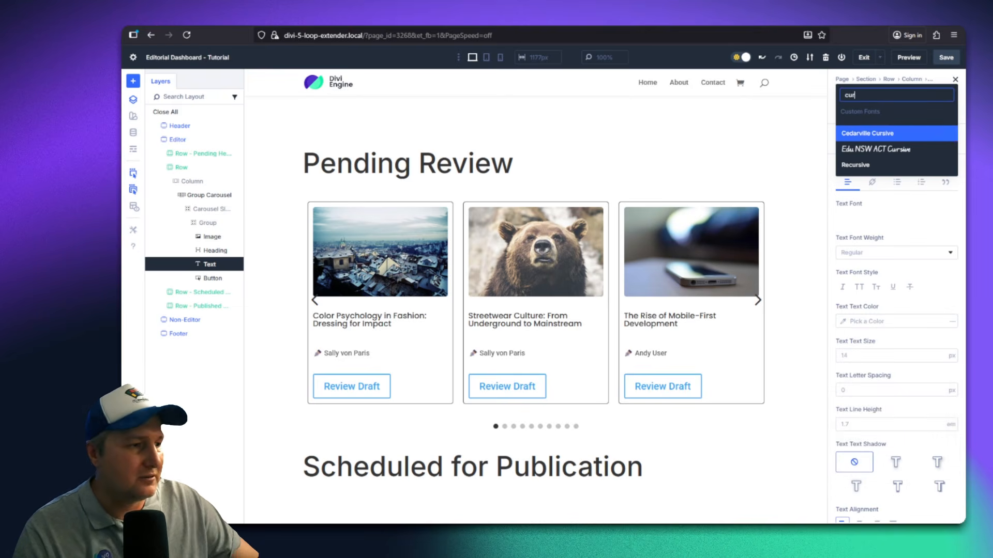
{"action": "left_click", "coordinate": [879, 149]}
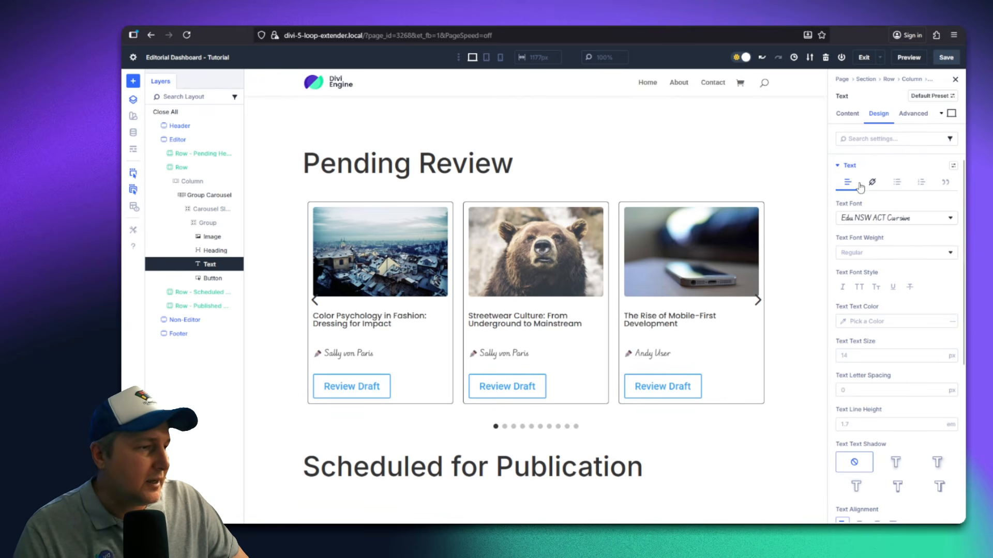
Enable custom styles for the card's Review Draft Button and give it a black background, 000000
{"action": "left_click", "coordinate": [334, 386]}
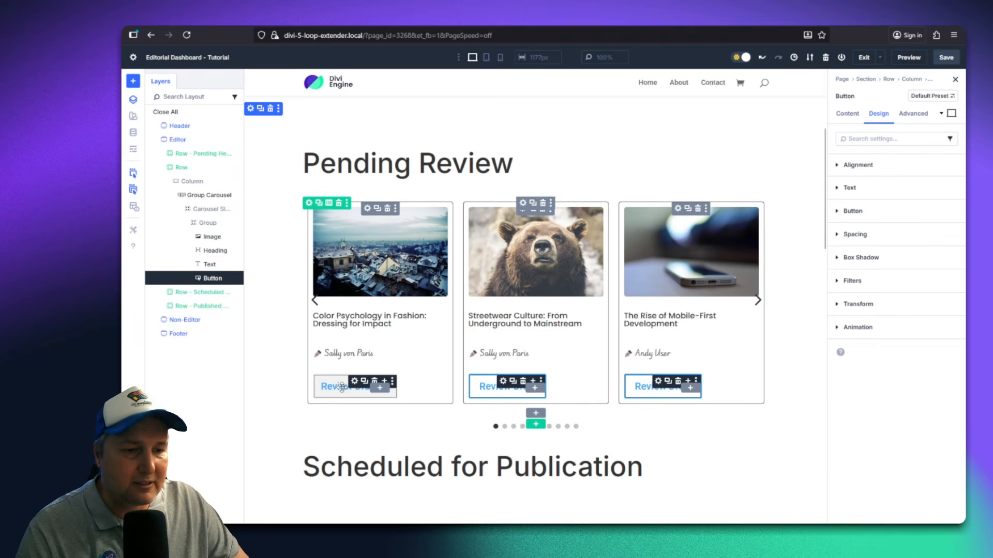
{"action": "left_click", "coordinate": [858, 211]}
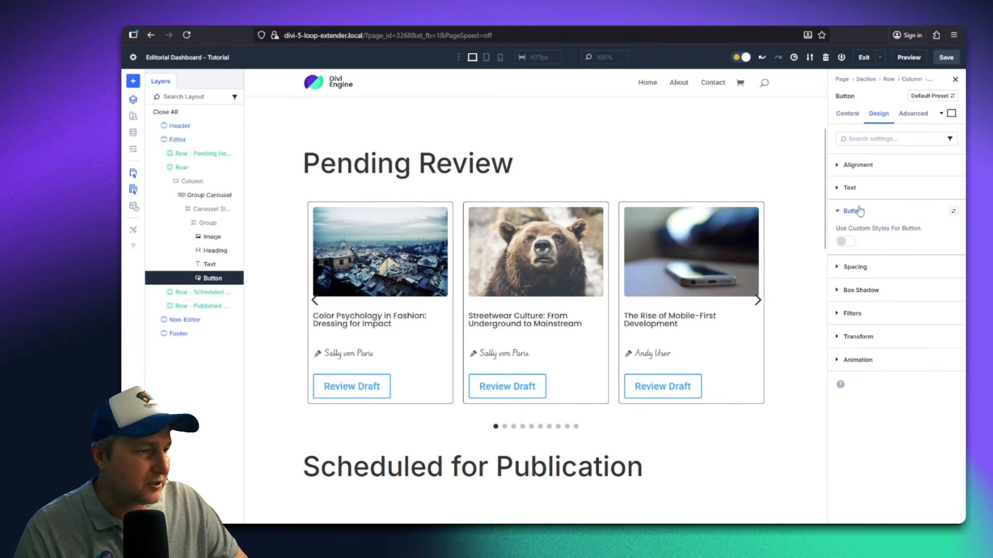
{"action": "left_click", "coordinate": [848, 242]}
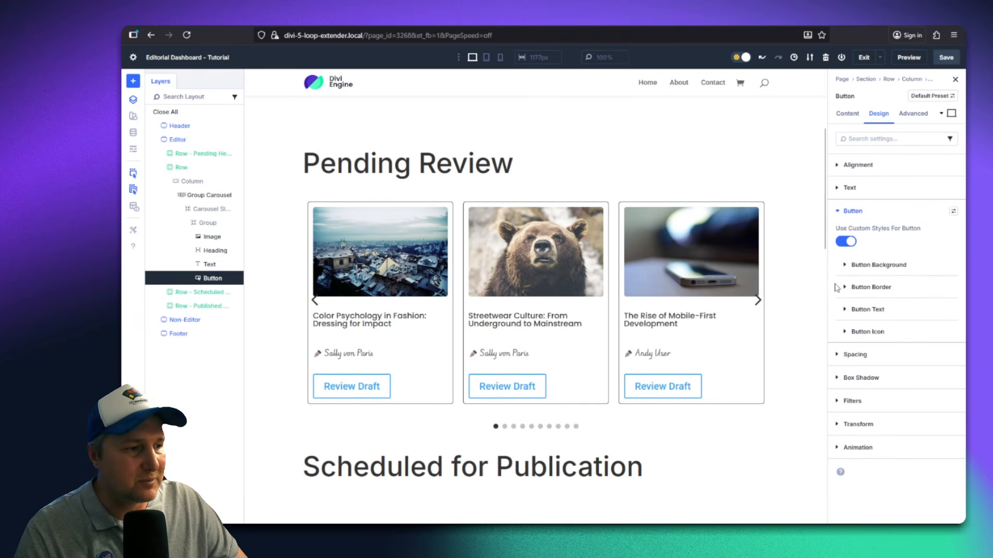
{"action": "left_click", "coordinate": [872, 265]}
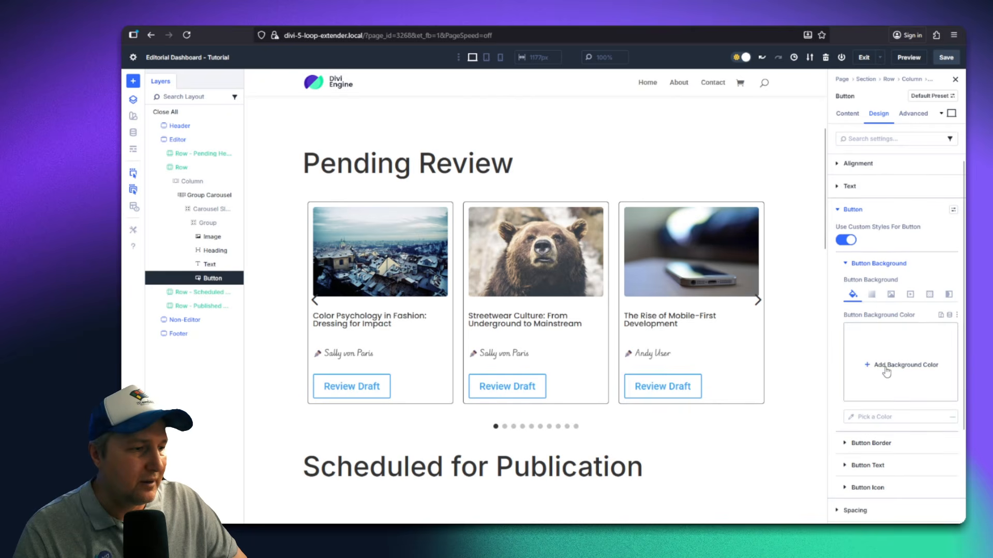
{"action": "scroll", "coordinate": [885, 367], "scroll_direction": "down", "scroll_amount": 1}
{"action": "left_click", "coordinate": [896, 314]}
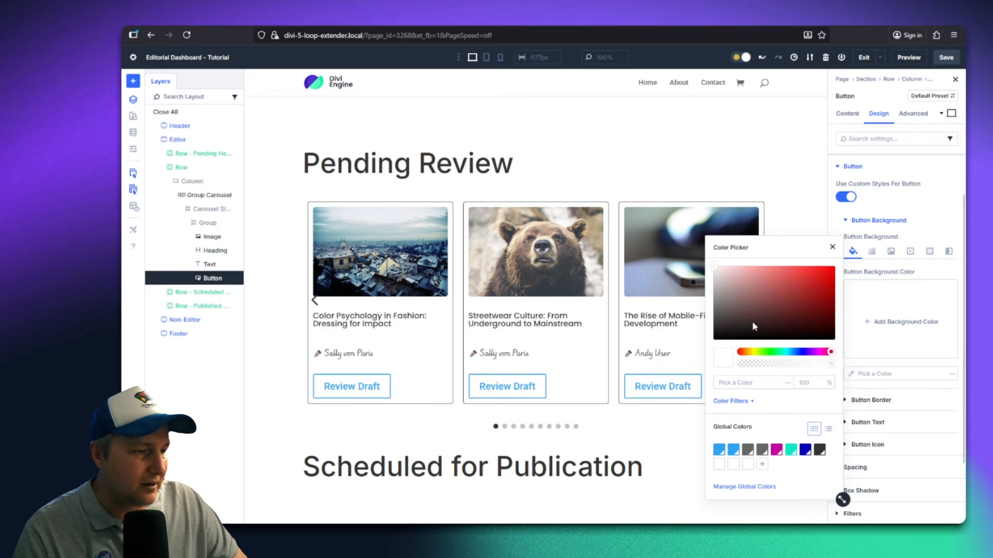
{"action": "left_click_drag", "start_coordinate": [754, 326], "coordinate": [666, 379]}
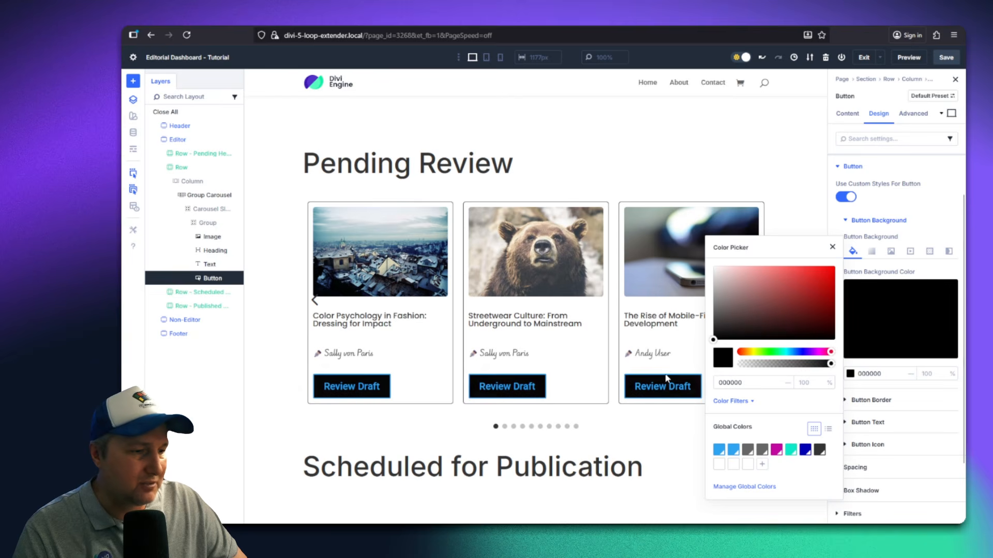
{"action": "left_click", "coordinate": [895, 271]}
Set the Review Draft Button's border radius to 5 px on all corners and its border width to 0 px
{"action": "scroll", "coordinate": [862, 413], "scroll_direction": "down", "scroll_amount": 1}
{"action": "left_click", "coordinate": [868, 357]}
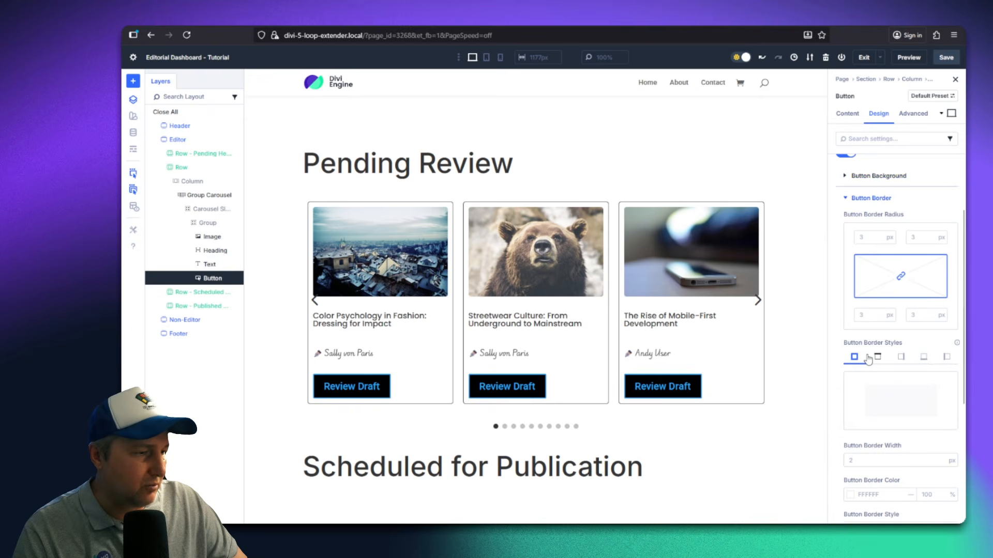
{"action": "left_click", "coordinate": [882, 237]}
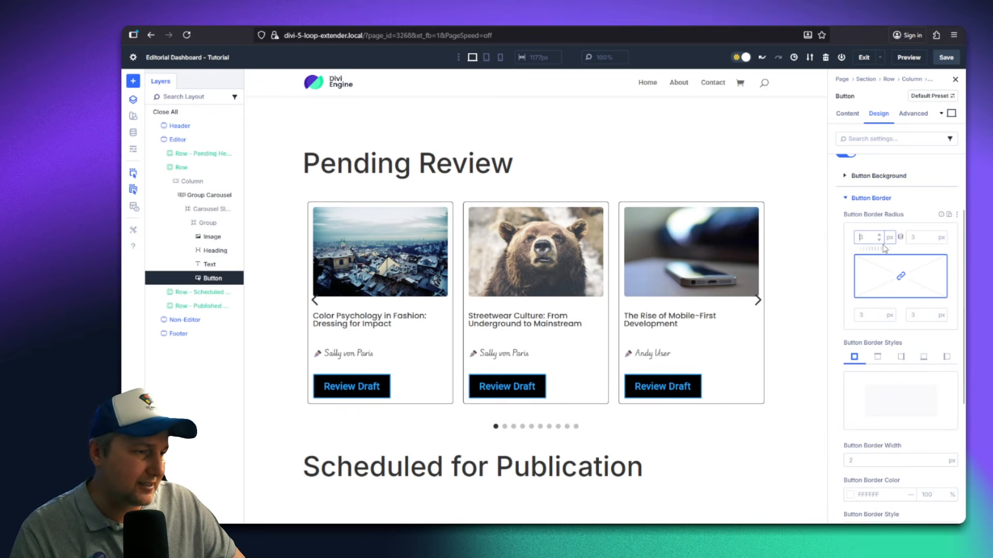
{"action": "type", "text": "5"}
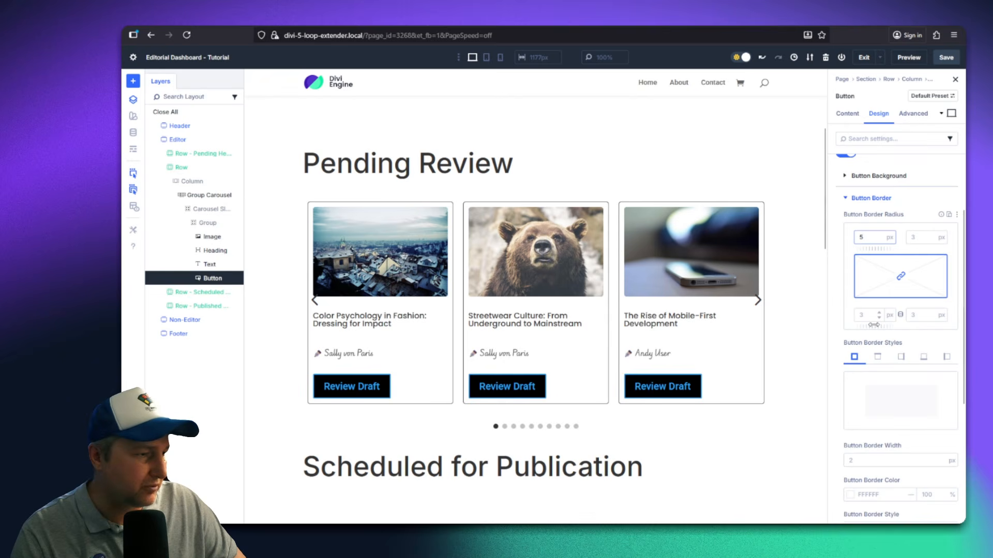
{"action": "left_click", "coordinate": [919, 345]}
{"action": "scroll", "coordinate": [920, 345], "scroll_direction": "down", "scroll_amount": 3}
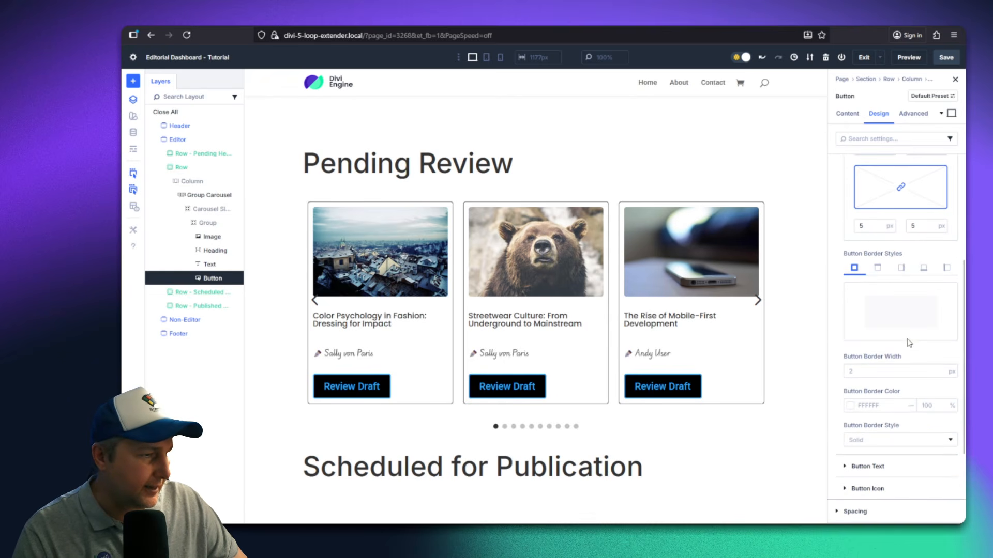
{"action": "double_click", "coordinate": [941, 374]}
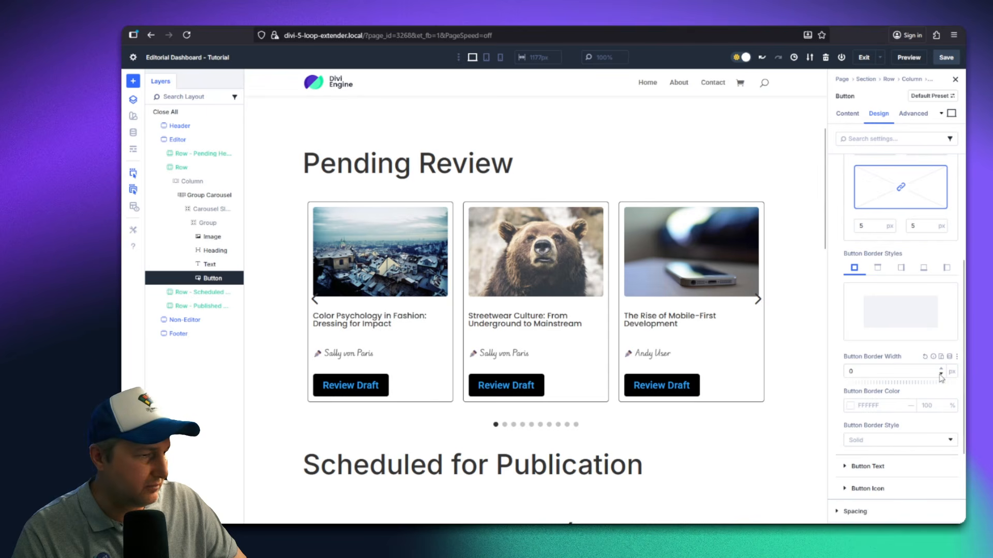
Set the Review Draft Button's text color to white and its text size to 16 px
{"action": "scroll", "coordinate": [931, 378], "scroll_direction": "down", "scroll_amount": 3}
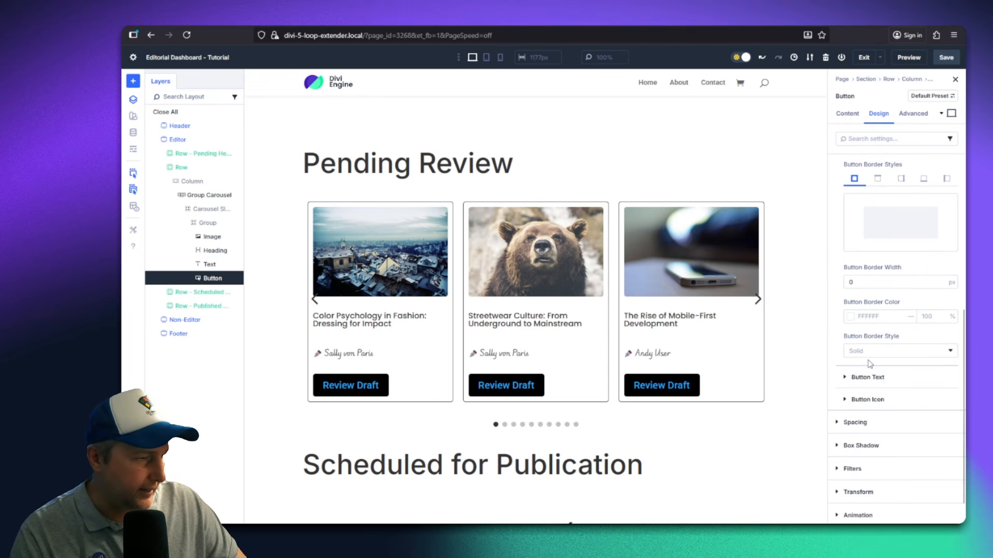
{"action": "scroll", "coordinate": [875, 330], "scroll_direction": "up", "scroll_amount": 3}
{"action": "scroll", "coordinate": [862, 310], "scroll_direction": "down", "scroll_amount": 4}
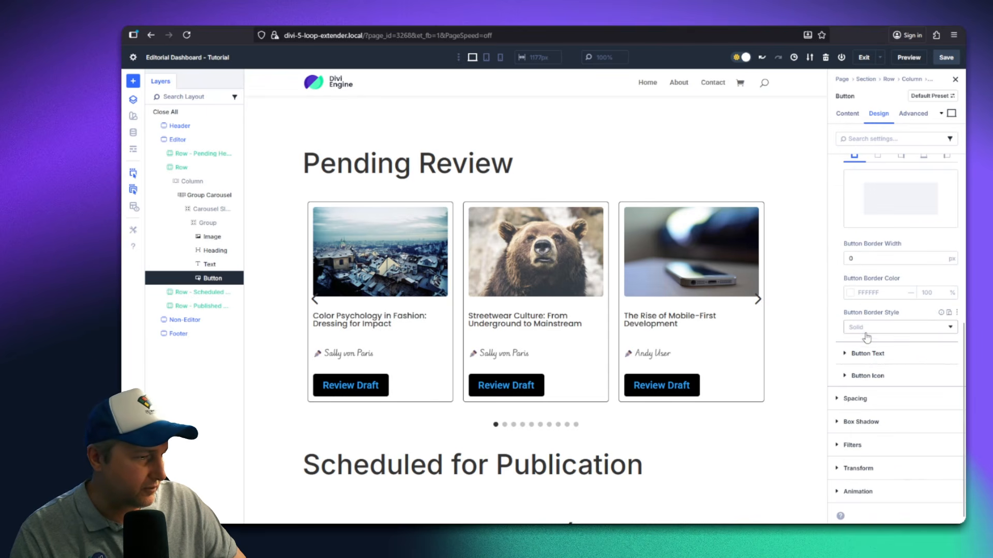
{"action": "left_click", "coordinate": [869, 361]}
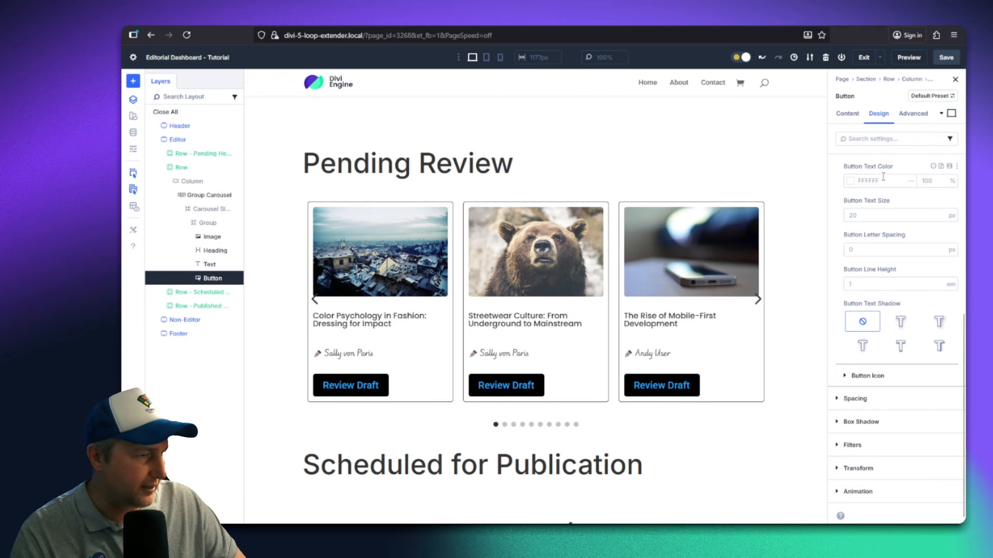
{"action": "left_click", "coordinate": [848, 181]}
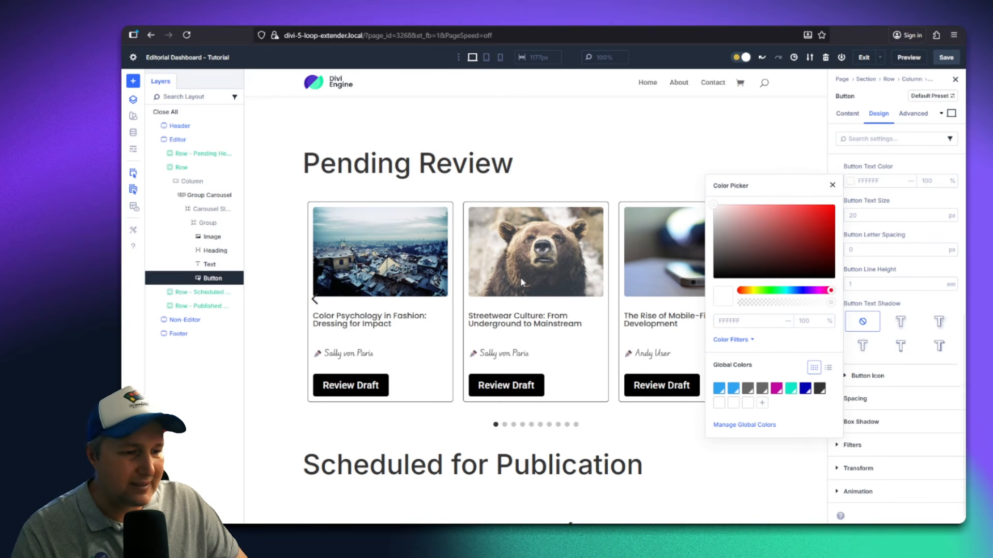
{"action": "left_click", "coordinate": [907, 210]}
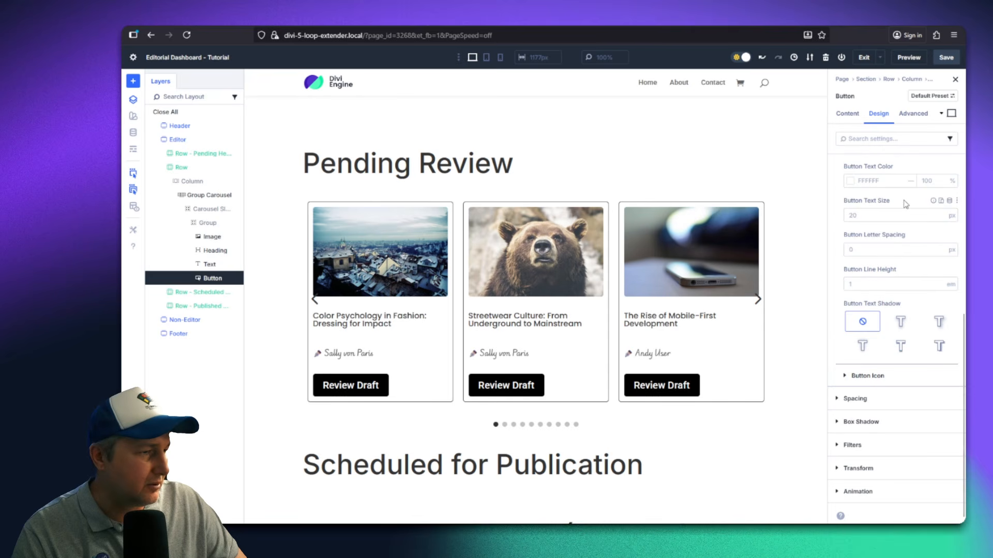
{"action": "scroll", "coordinate": [906, 204], "scroll_direction": "up", "scroll_amount": 1}
{"action": "left_click", "coordinate": [871, 265]}
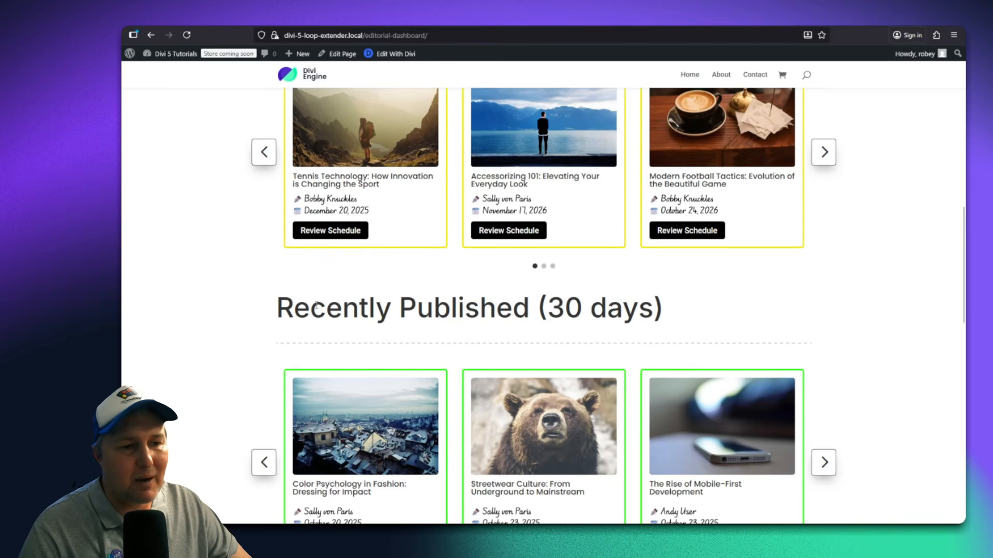
Set the layout style of the Pending Review card's inner Group to Block
{"action": "scroll", "coordinate": [543, 305], "scroll_direction": "up", "scroll_amount": 2}
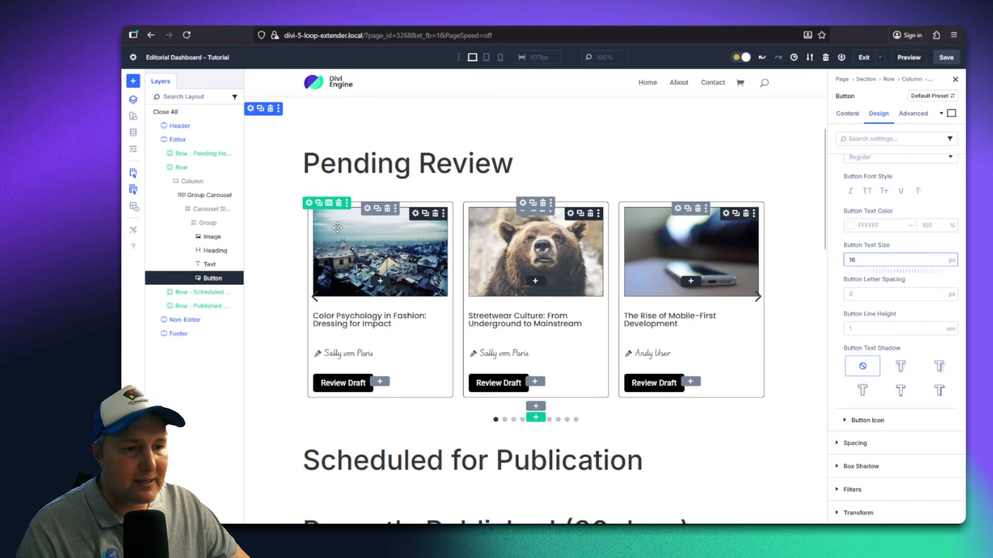
{"action": "left_click", "coordinate": [208, 223]}
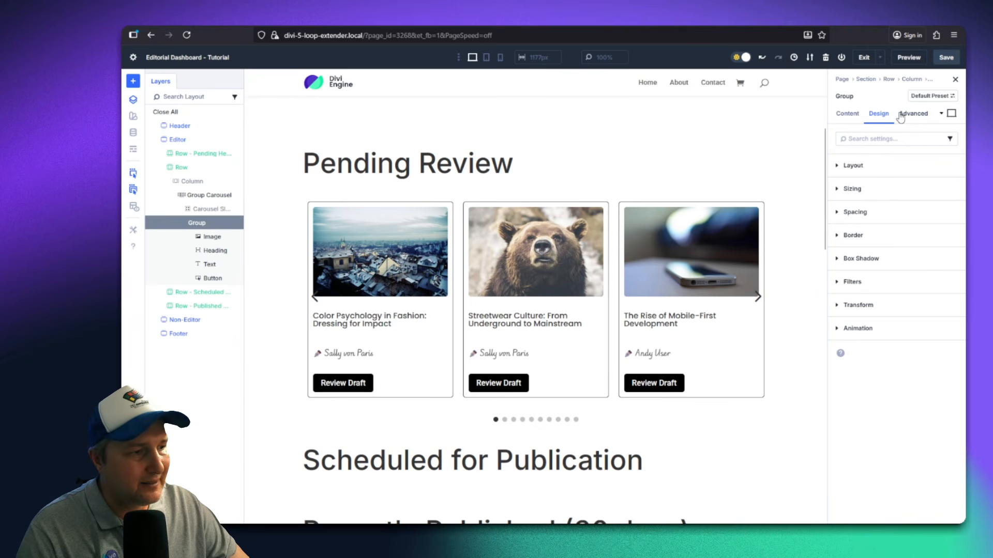
{"action": "left_click", "coordinate": [854, 165]}
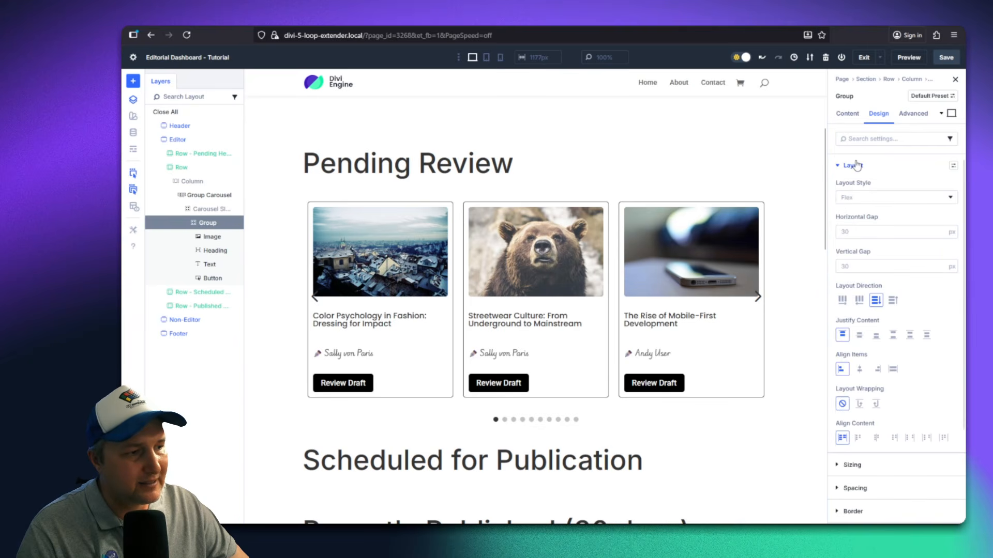
{"action": "left_click", "coordinate": [867, 197]}
{"action": "left_click", "coordinate": [869, 233]}
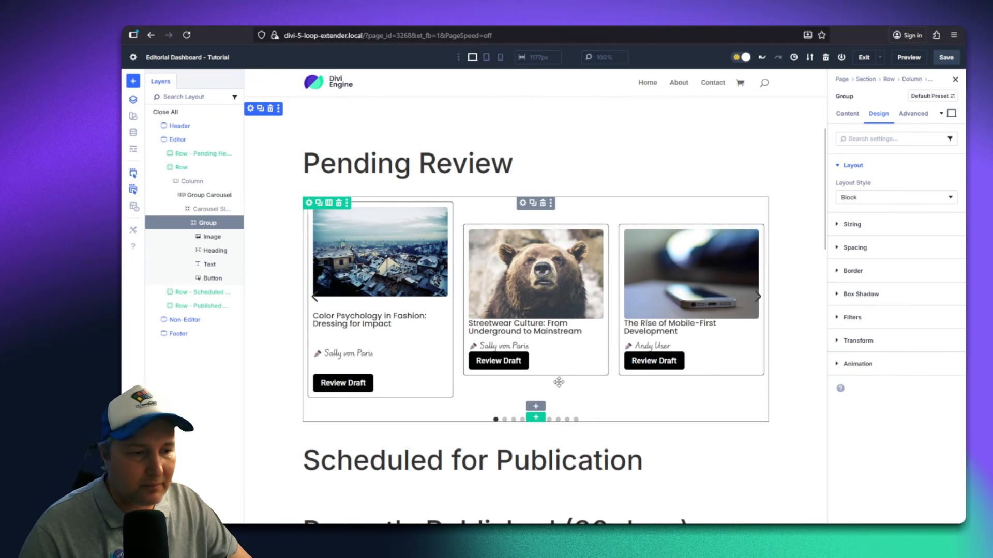
Set the top margin of the card's Review Draft Button to 10 px
{"action": "left_click", "coordinate": [335, 364]}
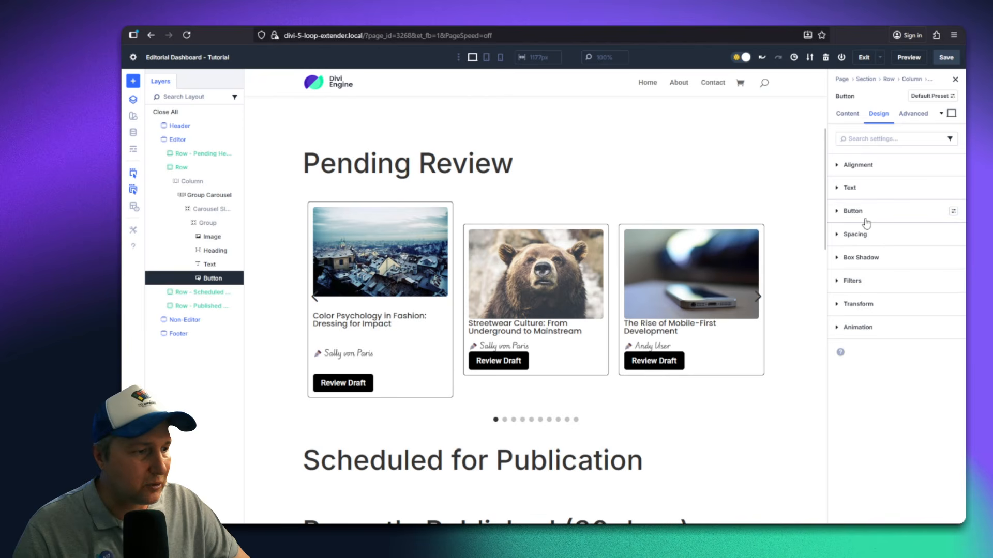
{"action": "left_click", "coordinate": [852, 240]}
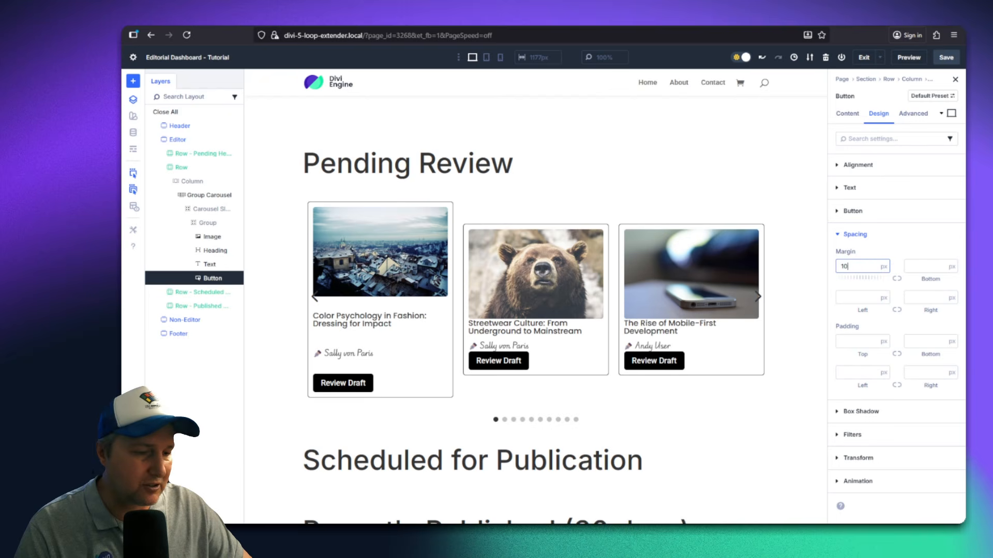
{"action": "key", "text": "Tab"}
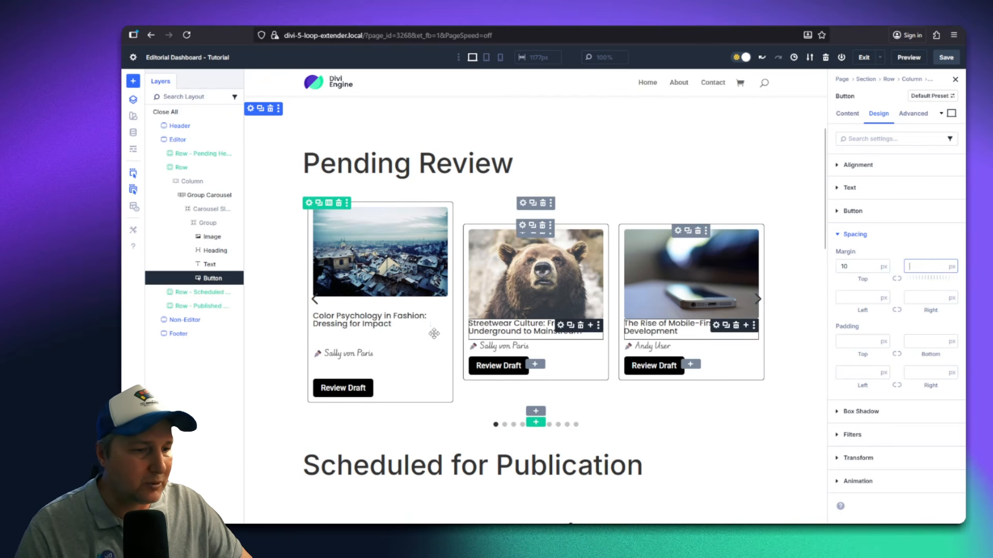
Set the top margin of the card's Heading to 10 px
{"action": "left_click", "coordinate": [342, 325]}
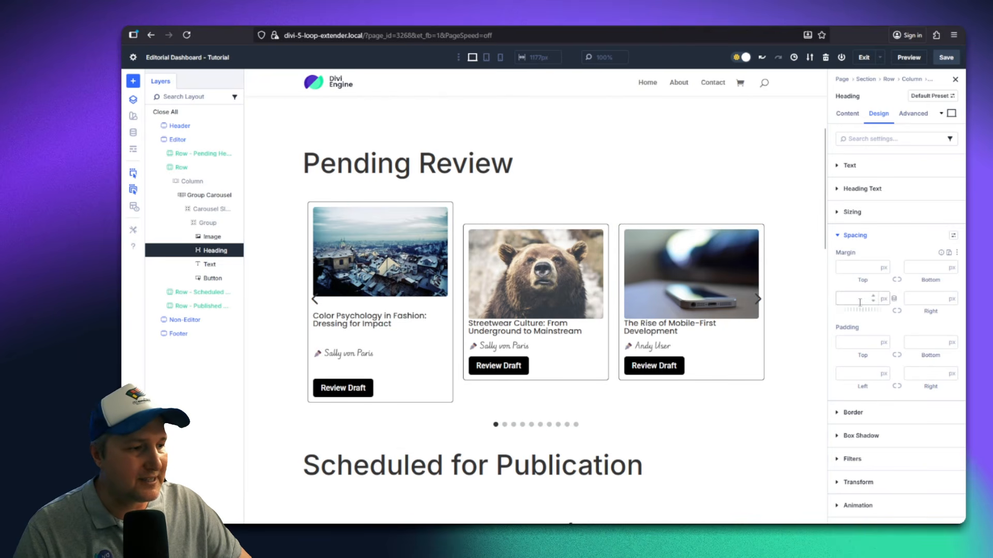
{"action": "left_click", "coordinate": [852, 264]}
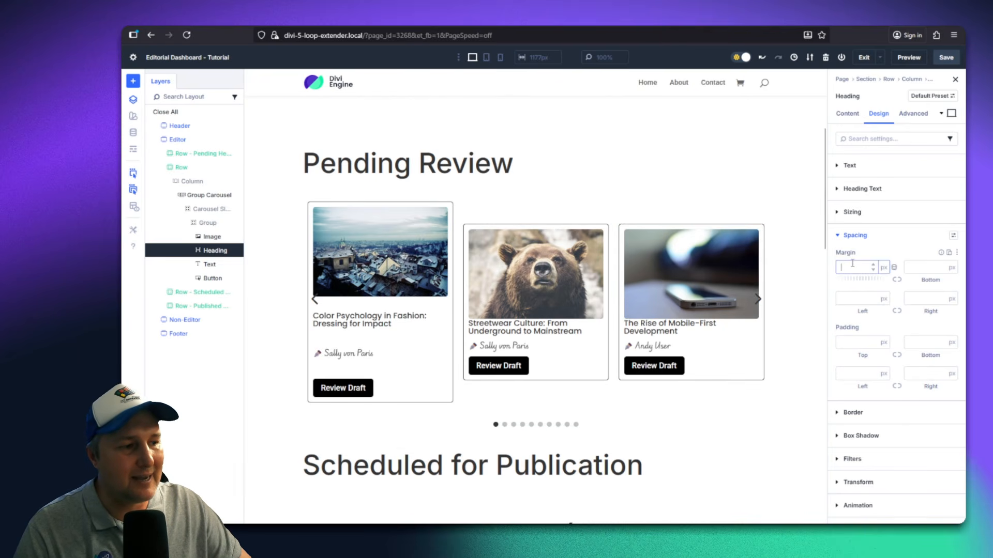
{"action": "key", "text": "Tab"}
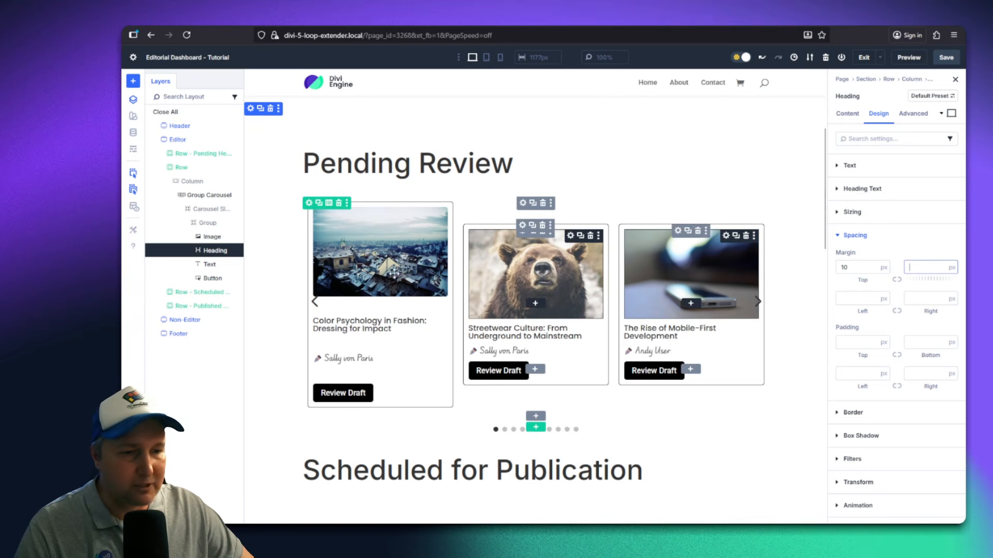
Set the arrow position of the Pending Review Group Carousel to Outside
{"action": "left_click", "coordinate": [194, 209]}
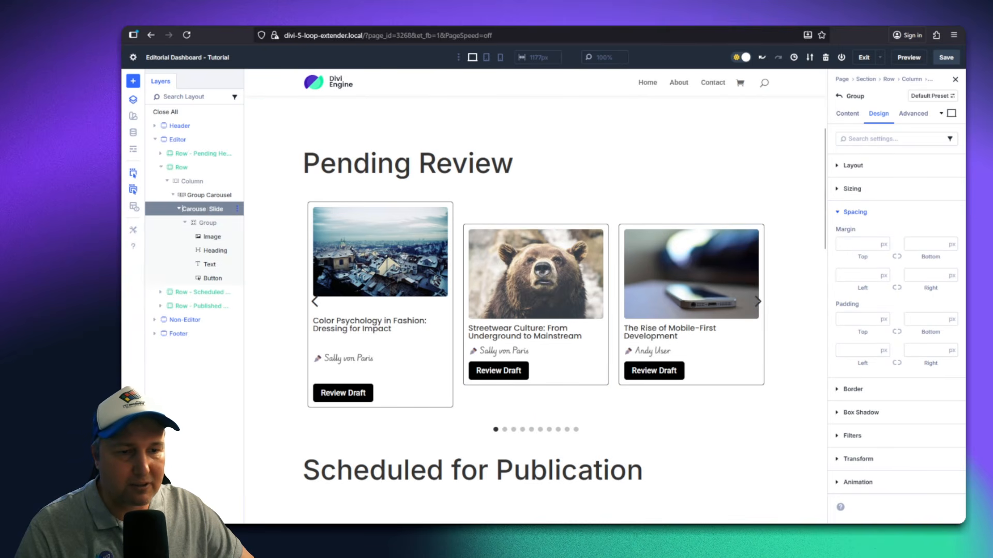
{"action": "left_click", "coordinate": [199, 195]}
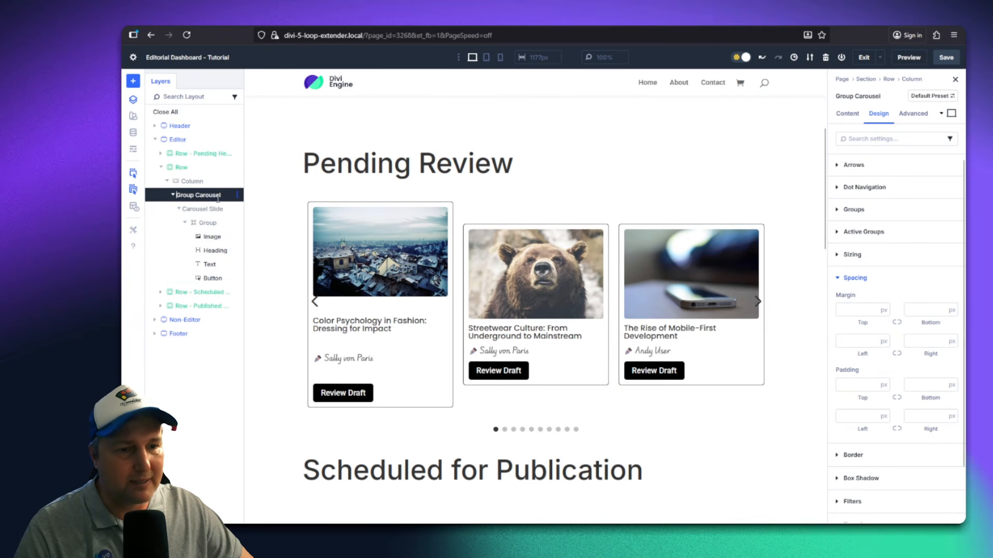
{"action": "left_click", "coordinate": [856, 165]}
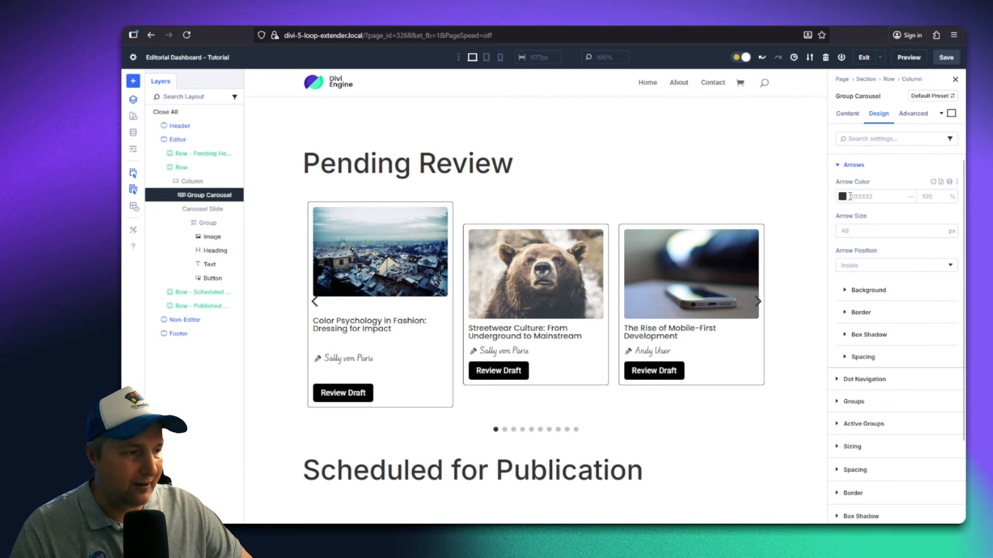
{"action": "left_click", "coordinate": [862, 267]}
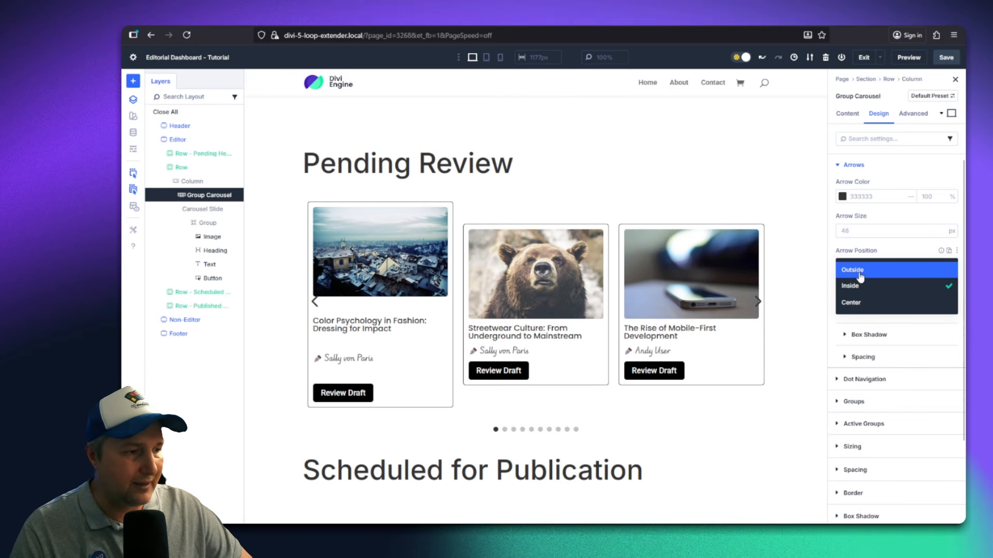
{"action": "left_click", "coordinate": [856, 270]}
Give the Group Carousel's arrows a white background, FFFFFF
{"action": "left_click", "coordinate": [861, 291]}
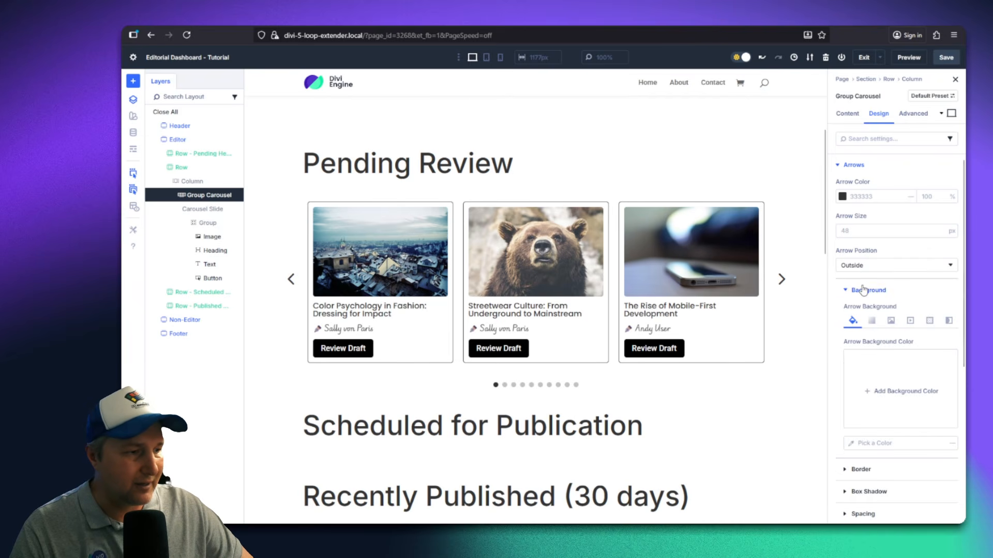
{"action": "left_click", "coordinate": [879, 398]}
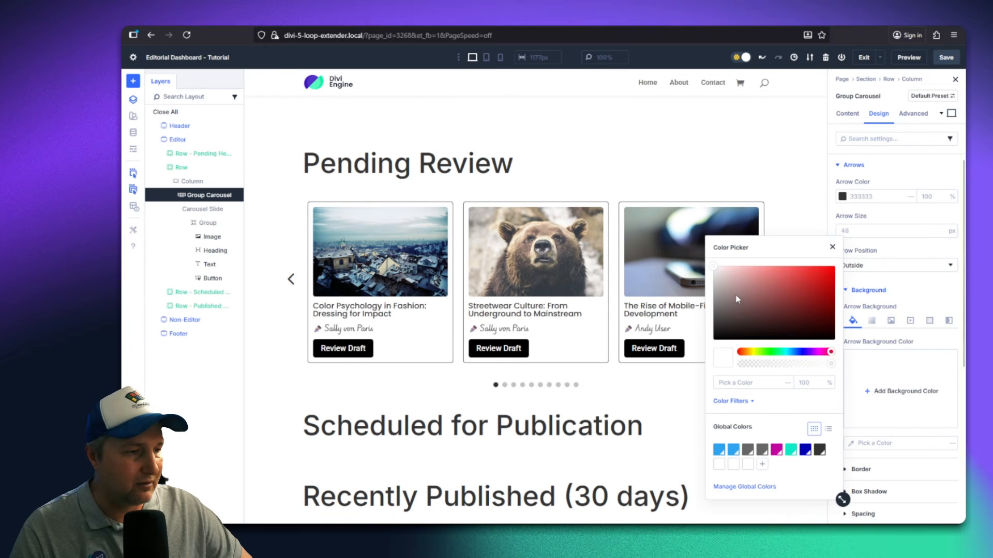
{"action": "left_click_drag", "start_coordinate": [737, 300], "coordinate": [691, 226]}
{"action": "left_click", "coordinate": [923, 299]}
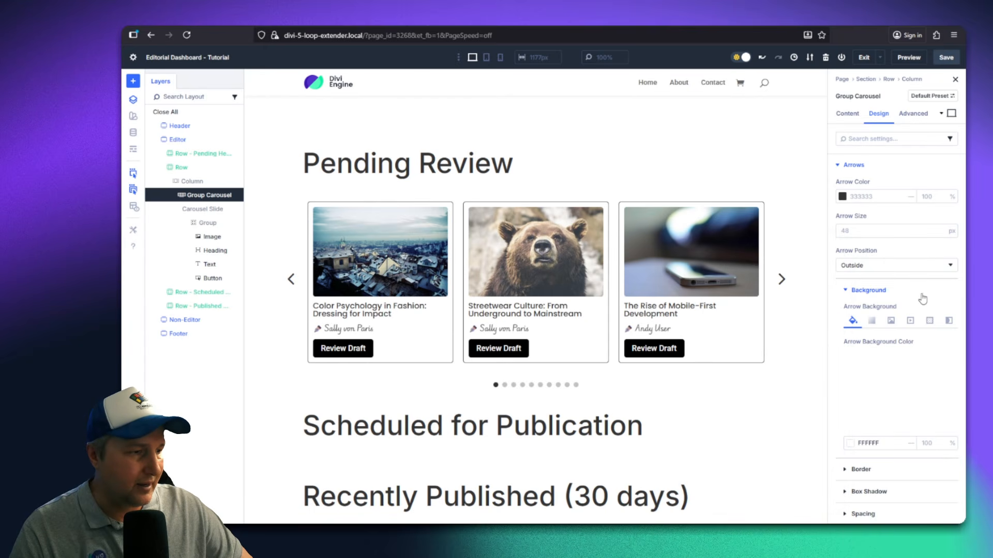
Set the carousel arrows' border radius to 5 px on all corners and border width to 1 px, and save the page
{"action": "scroll", "coordinate": [923, 305], "scroll_direction": "down", "scroll_amount": 3}
{"action": "left_click", "coordinate": [868, 341]}
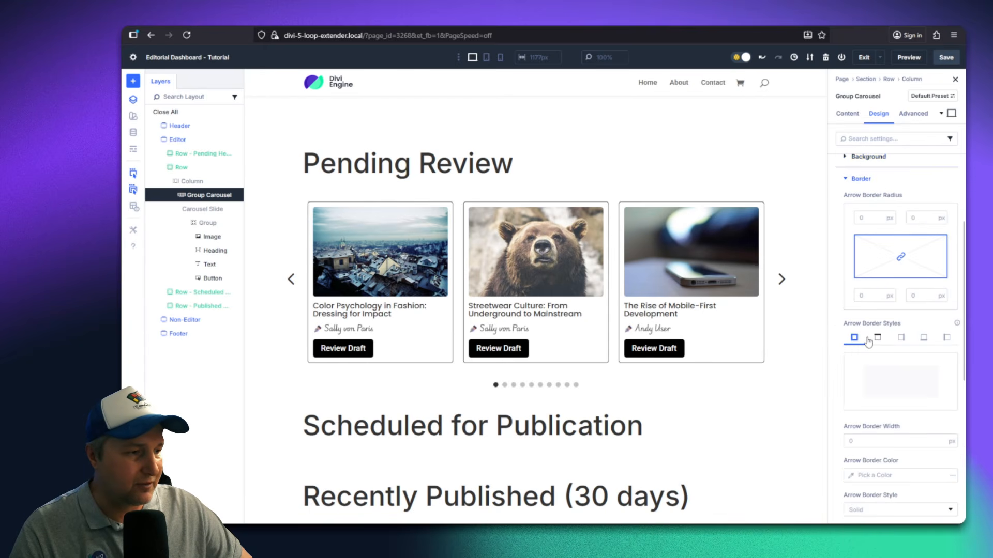
{"action": "type", "text": "5"}
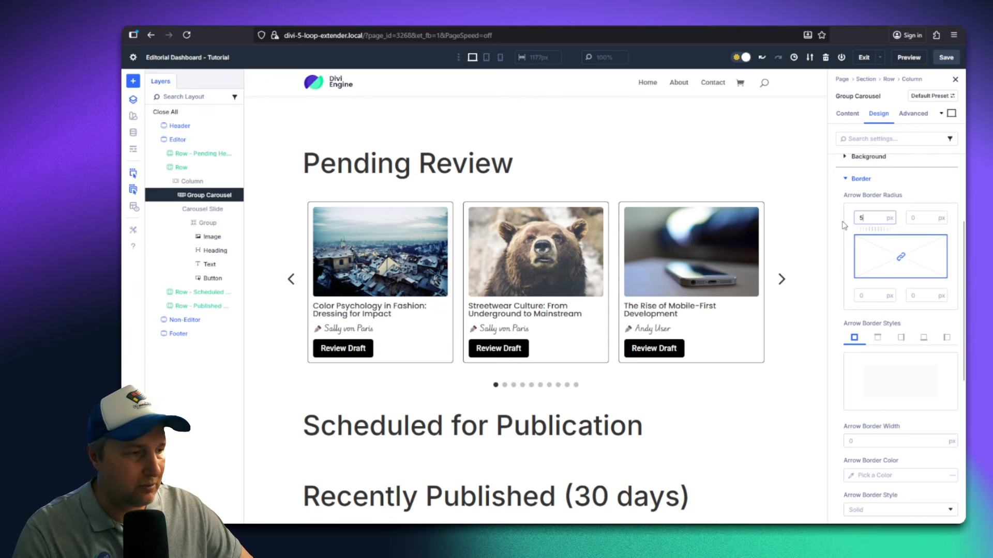
{"action": "scroll", "coordinate": [915, 322], "scroll_direction": "down", "scroll_amount": 3}
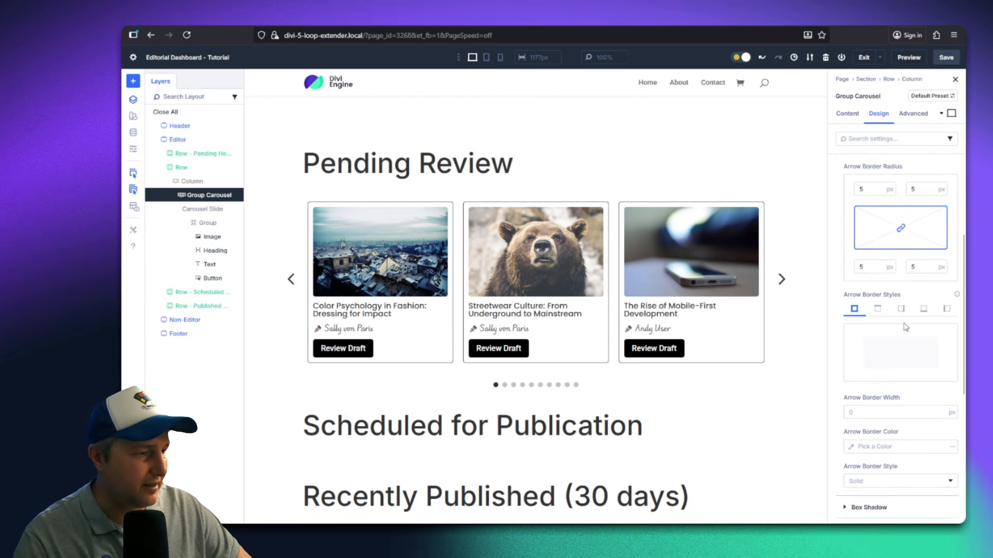
{"action": "left_click", "coordinate": [940, 307]}
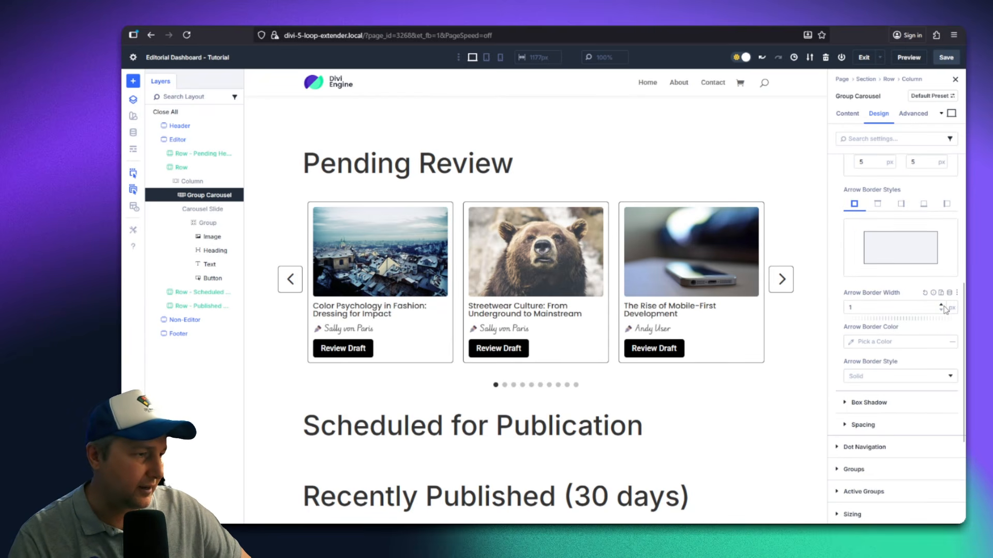
{"action": "left_click", "coordinate": [947, 58]}
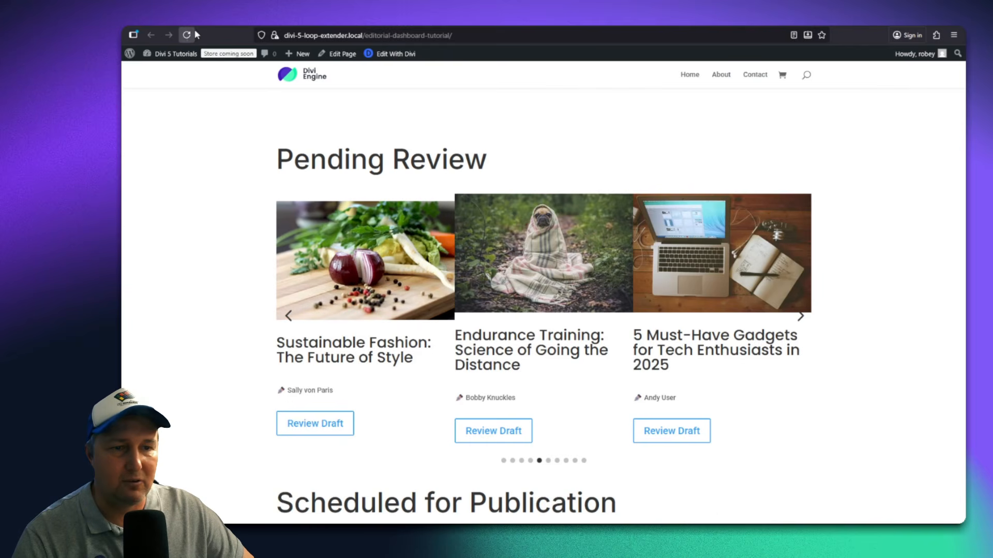
Reload the live tutorial dashboard, page through the Pending Review carousel and test the Streetwear Culture card's Review Draft link
{"action": "left_click", "coordinate": [194, 33]}
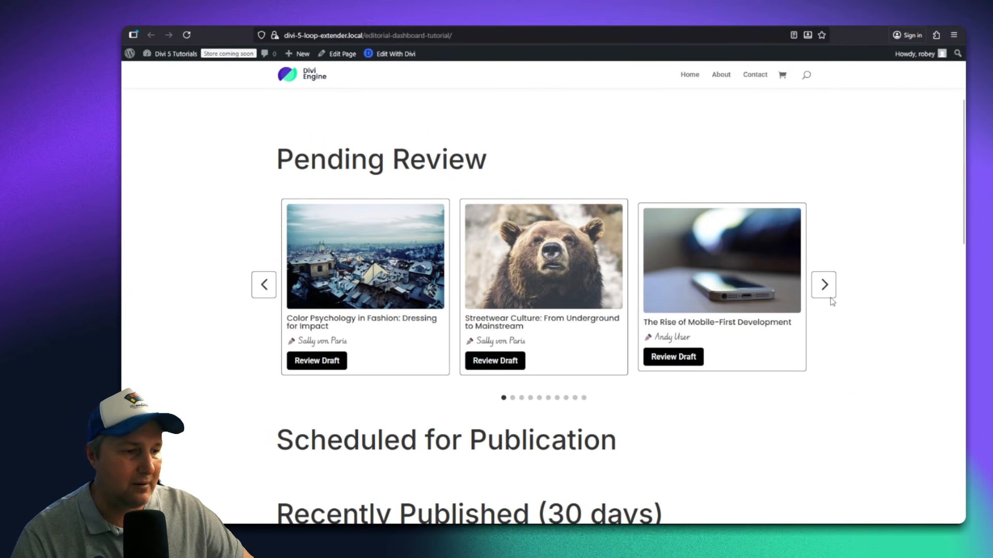
{"action": "left_click", "coordinate": [819, 287]}
{"action": "left_click", "coordinate": [819, 287]}
{"action": "left_click", "coordinate": [820, 288]}
{"action": "left_click", "coordinate": [821, 288]}
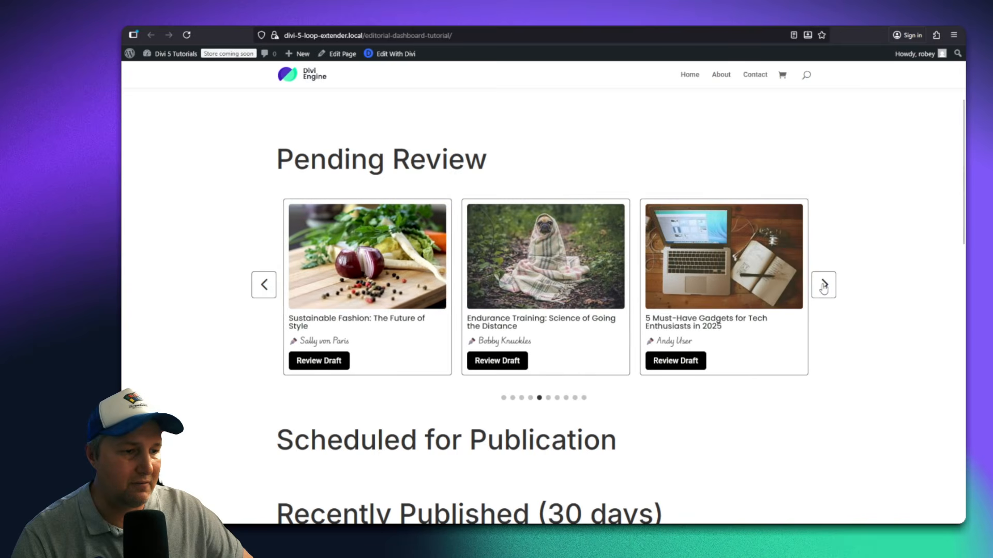
{"action": "left_click", "coordinate": [822, 288]}
{"action": "left_click", "coordinate": [822, 288]}
{"action": "left_click", "coordinate": [821, 288]}
{"action": "left_click", "coordinate": [819, 288]}
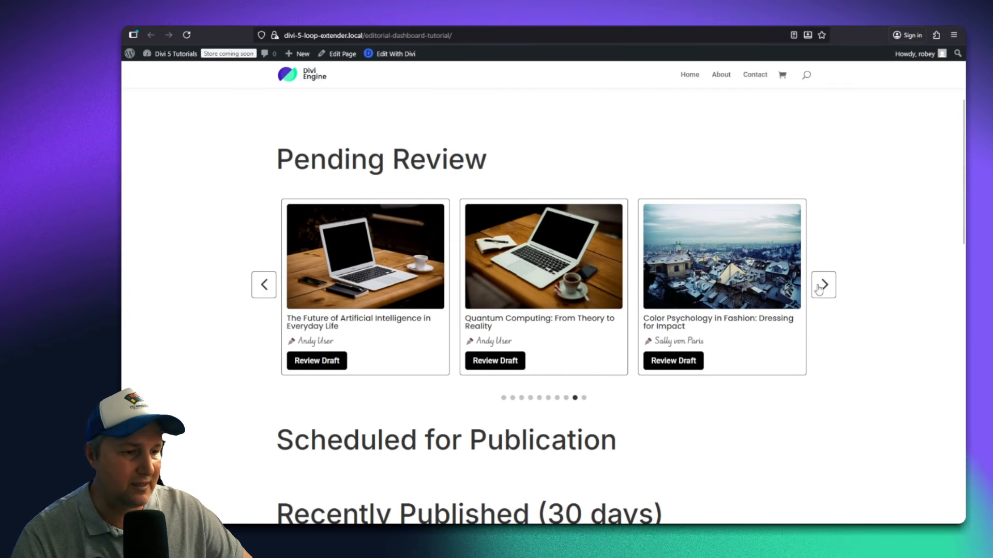
{"action": "left_click", "coordinate": [822, 288]}
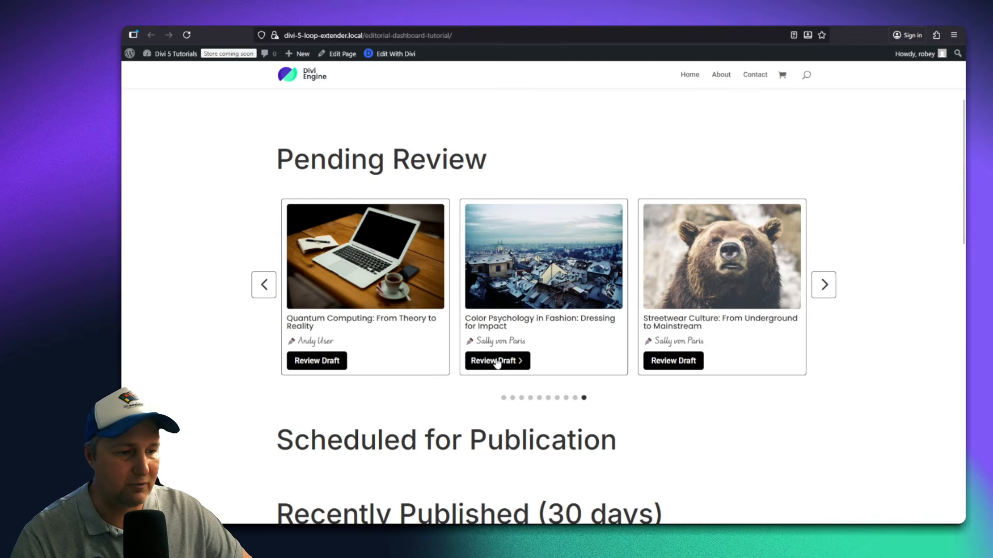
{"action": "left_click", "coordinate": [665, 363]}
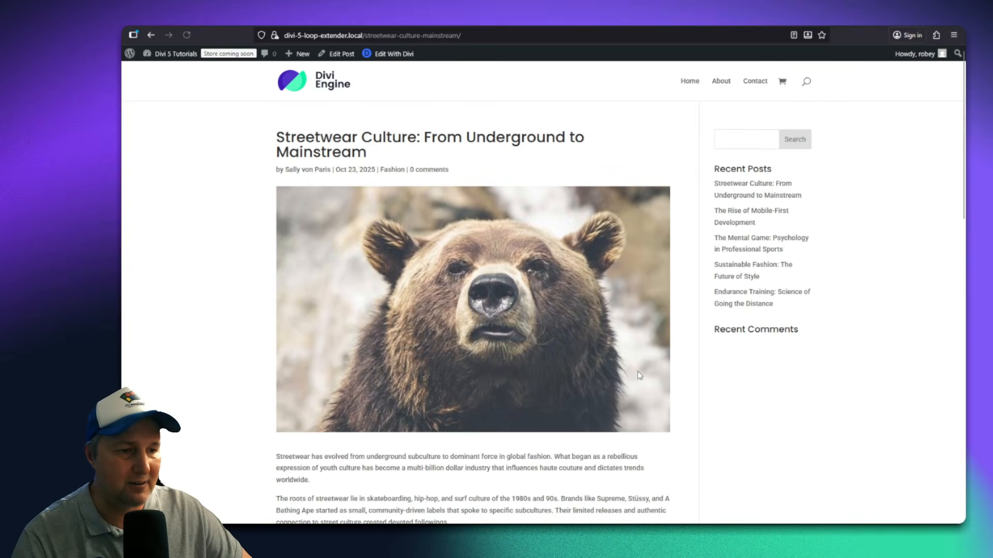
{"action": "left_click", "coordinate": [151, 35]}
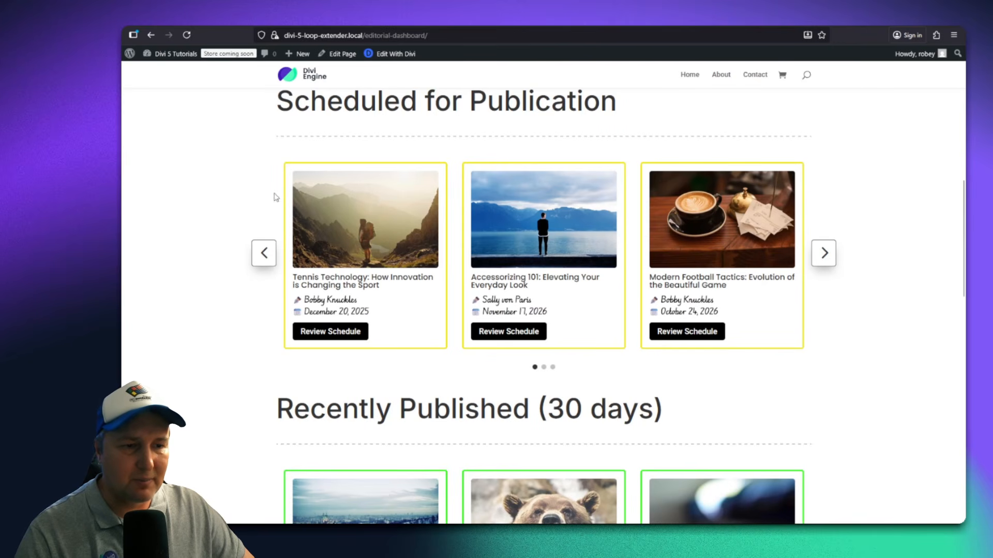
Examine the card designs in the Pending Review, Scheduled for Publication and Recently Published sections of the finished editorial dashboard
{"action": "scroll", "coordinate": [359, 337], "scroll_direction": "down", "scroll_amount": 5}
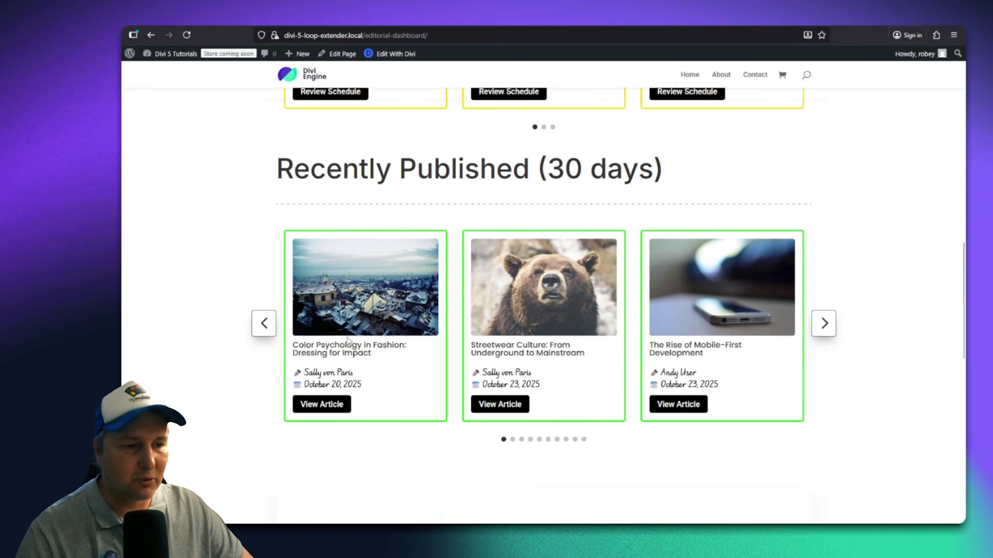
{"action": "scroll", "coordinate": [412, 320], "scroll_direction": "up", "scroll_amount": 12}
{"action": "scroll", "coordinate": [377, 350], "scroll_direction": "down", "scroll_amount": 3}
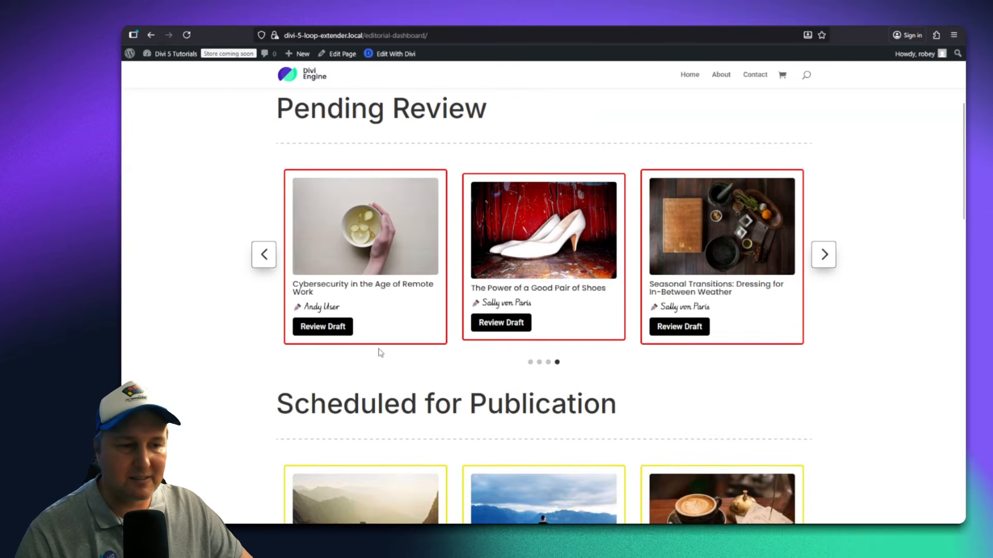
{"action": "scroll", "coordinate": [173, 284], "scroll_direction": "up", "scroll_amount": 1}
{"action": "scroll", "coordinate": [351, 334], "scroll_direction": "down", "scroll_amount": 3}
{"action": "scroll", "coordinate": [368, 384], "scroll_direction": "down", "scroll_amount": 5}
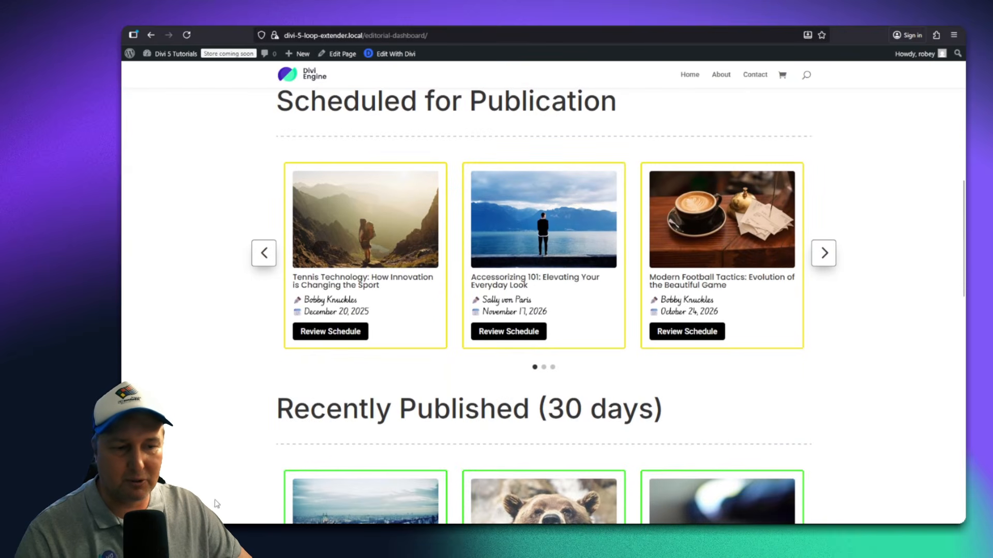
{"action": "scroll", "coordinate": [543, 305], "scroll_direction": "down", "scroll_amount": 2}
{"action": "scroll", "coordinate": [543, 305], "scroll_direction": "up", "scroll_amount": 1}
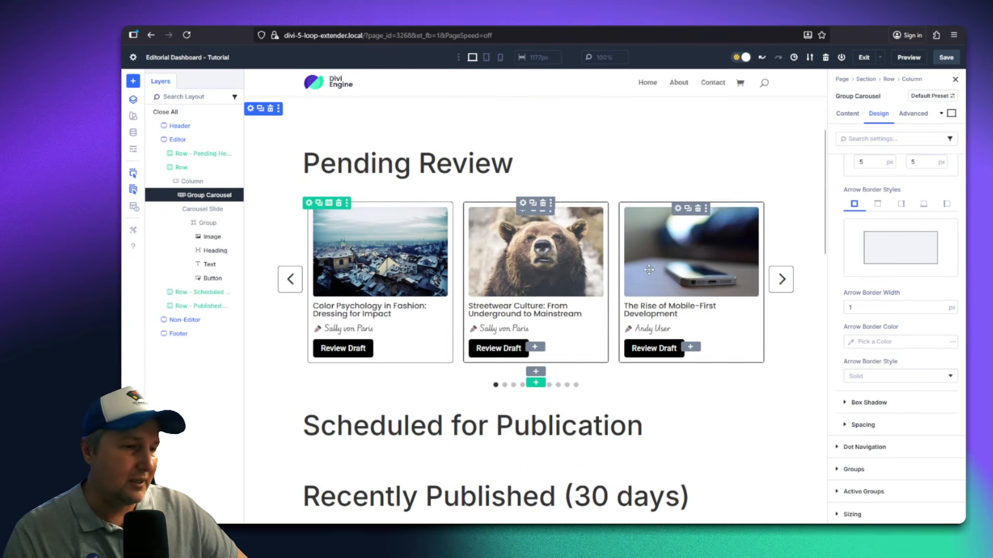
Open the carousel slide's Loop settings and review its query type, post type and category filters
{"action": "scroll", "coordinate": [649, 269], "scroll_direction": "down", "scroll_amount": 3}
{"action": "scroll", "coordinate": [647, 290], "scroll_direction": "up", "scroll_amount": 4}
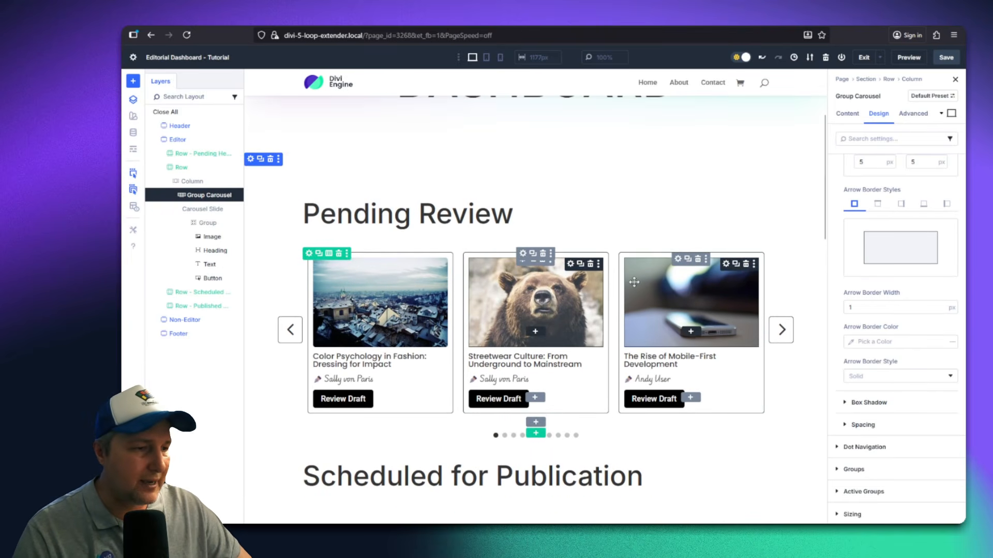
{"action": "left_click", "coordinate": [203, 209]}
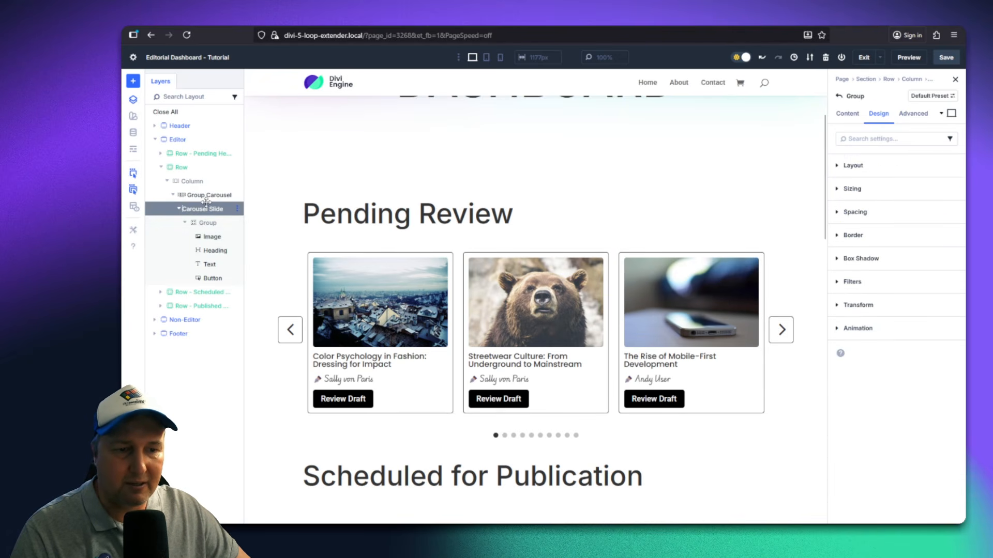
{"action": "left_click", "coordinate": [848, 114]}
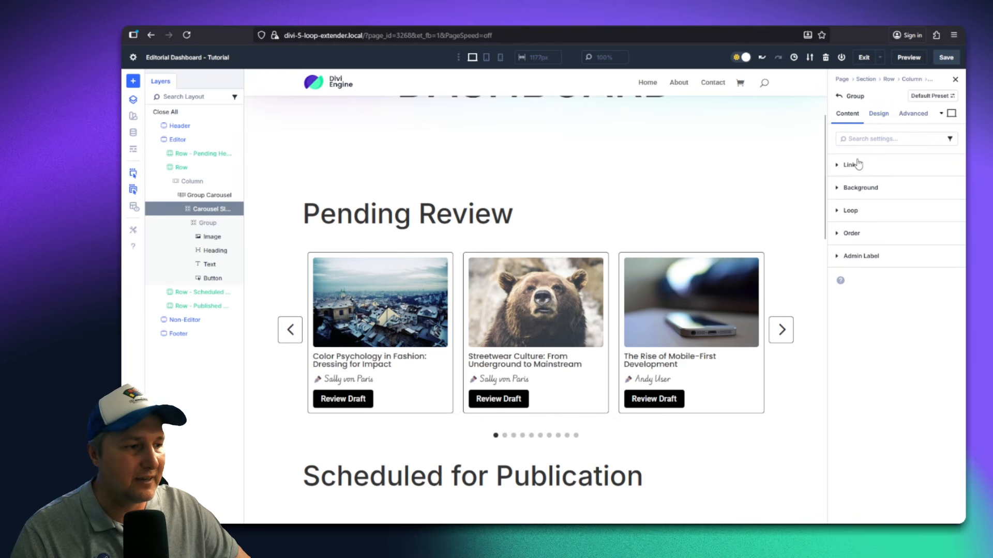
{"action": "left_click", "coordinate": [849, 211]}
{"action": "scroll", "coordinate": [855, 251], "scroll_direction": "down", "scroll_amount": 3}
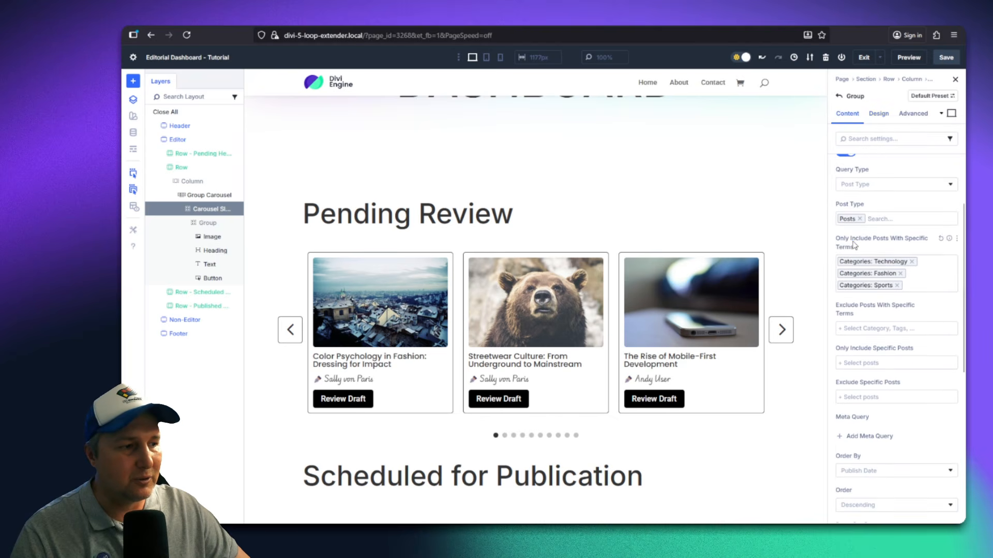
{"action": "scroll", "coordinate": [853, 251], "scroll_direction": "up", "scroll_amount": 3}
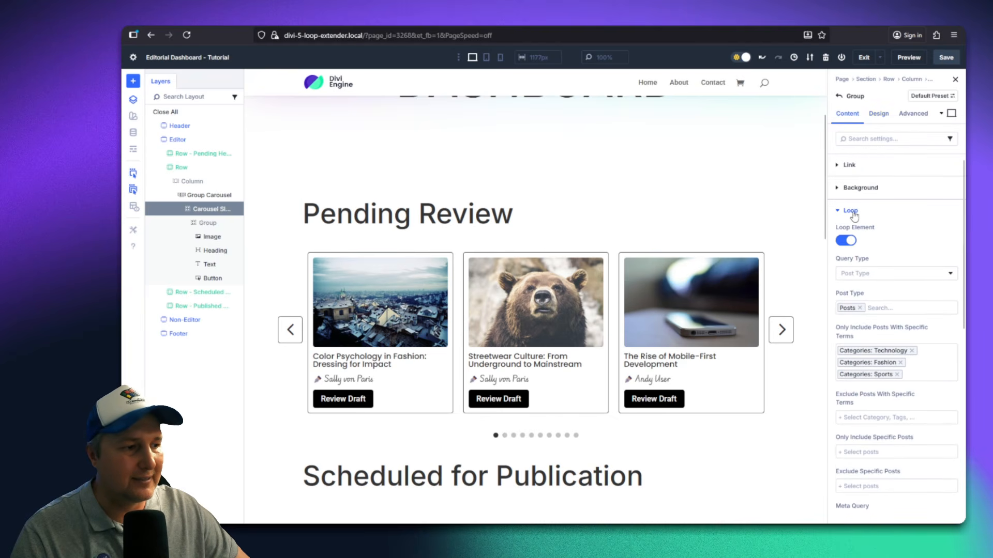
{"action": "left_click", "coordinate": [940, 83]}
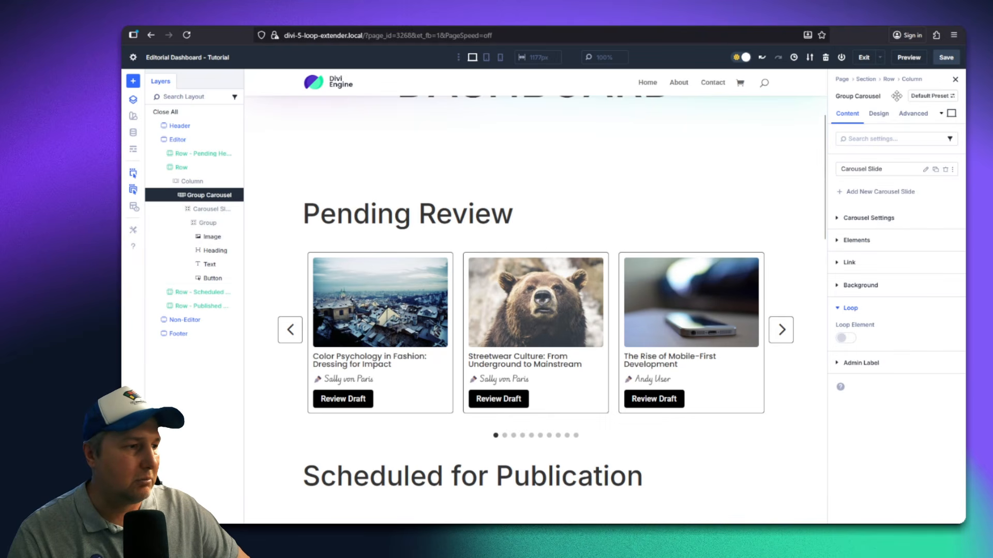
{"action": "left_click_drag", "start_coordinate": [897, 96], "coordinate": [509, 170]}
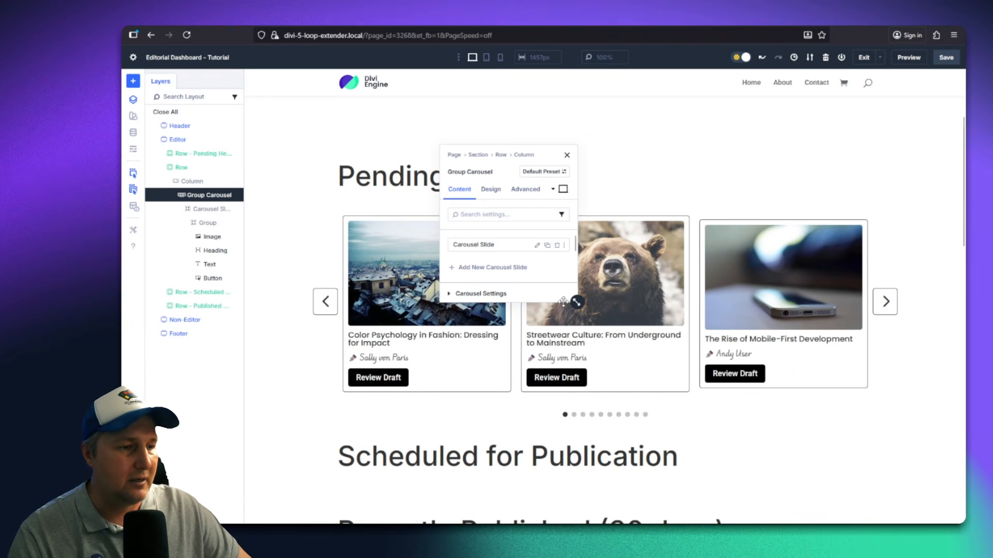
{"action": "left_click_drag", "start_coordinate": [576, 302], "coordinate": [758, 483]}
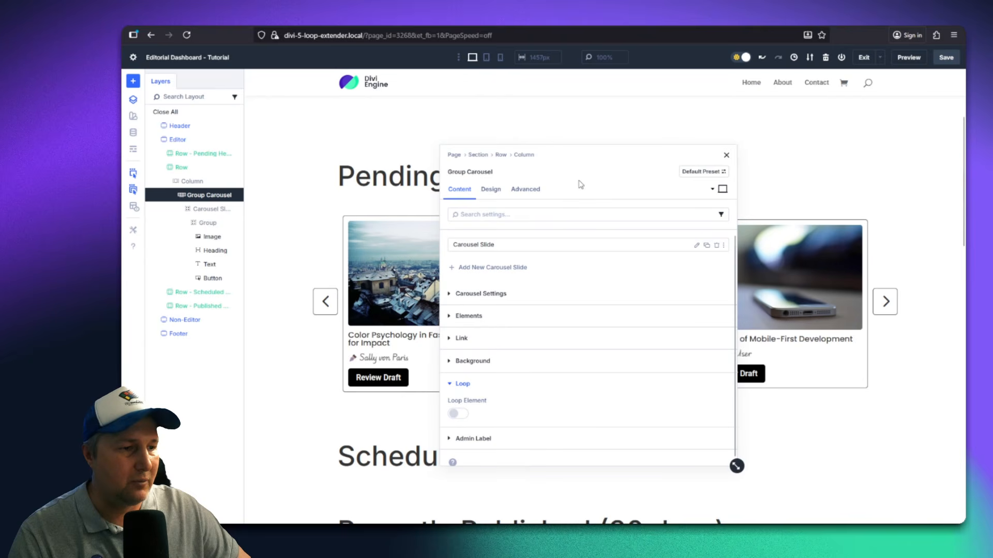
{"action": "left_click_drag", "start_coordinate": [581, 184], "coordinate": [890, 99]}
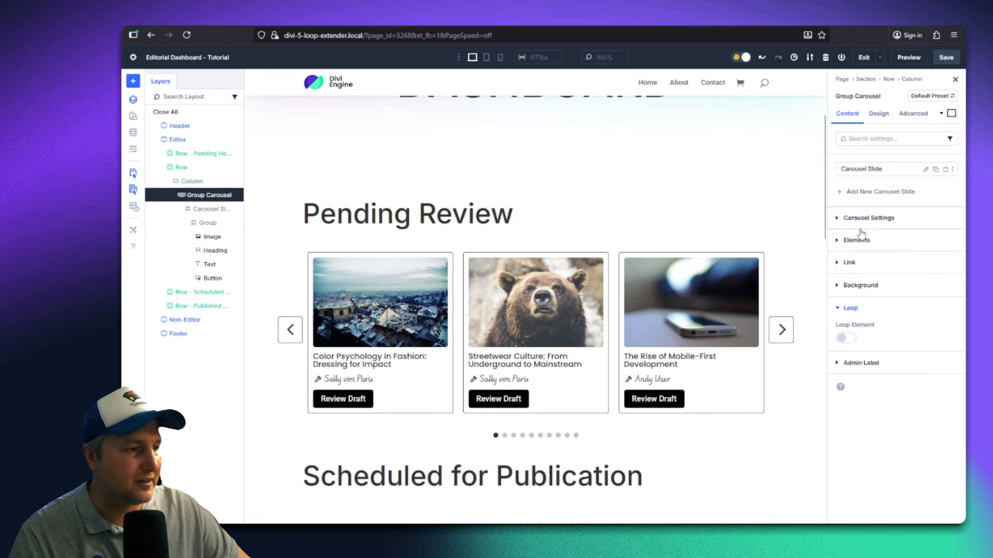
Set the Post Status in the carousel slide's loop query to Pending Review and save the page
{"action": "left_click", "coordinate": [193, 212]}
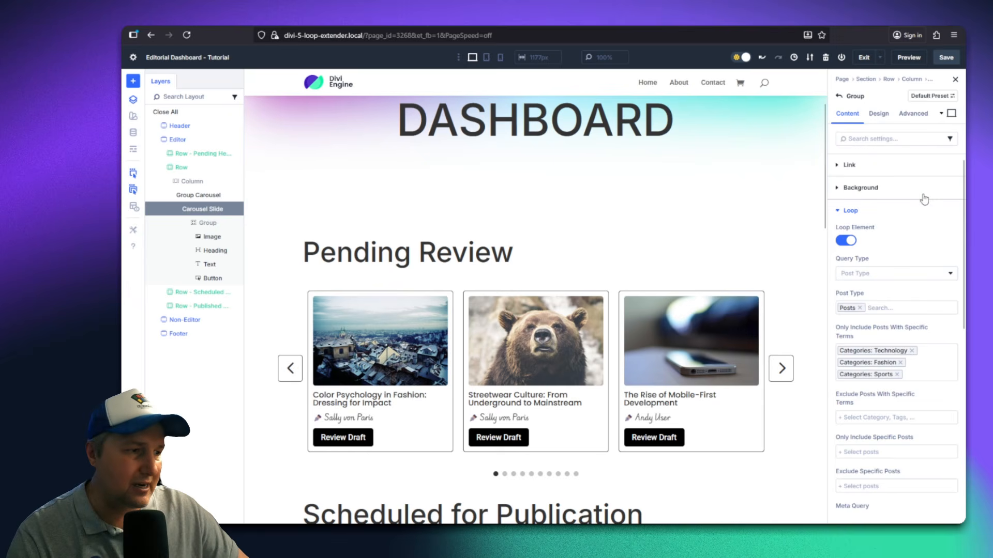
{"action": "scroll", "coordinate": [890, 266], "scroll_direction": "down", "scroll_amount": 2}
{"action": "scroll", "coordinate": [890, 266], "scroll_direction": "down", "scroll_amount": 1}
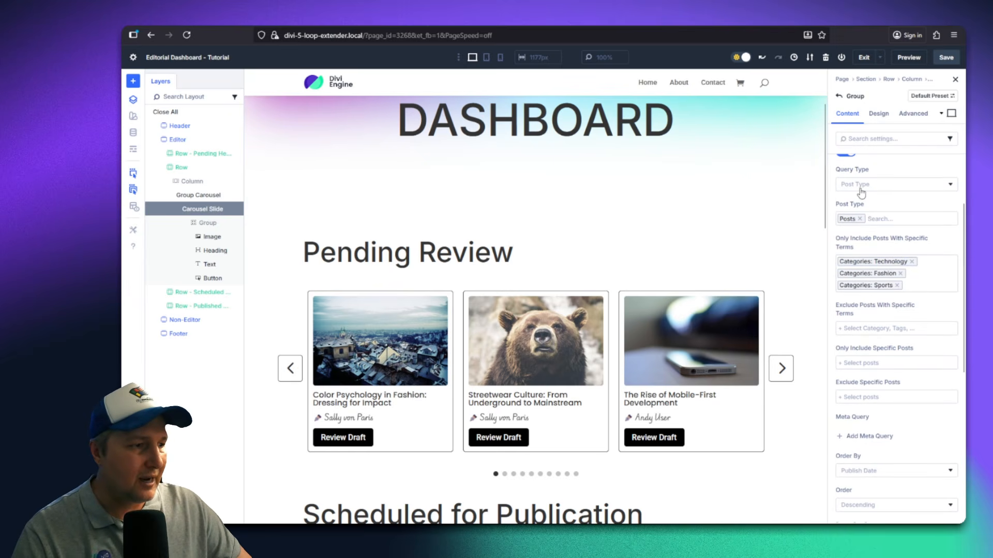
{"action": "scroll", "coordinate": [890, 287], "scroll_direction": "down", "scroll_amount": 2}
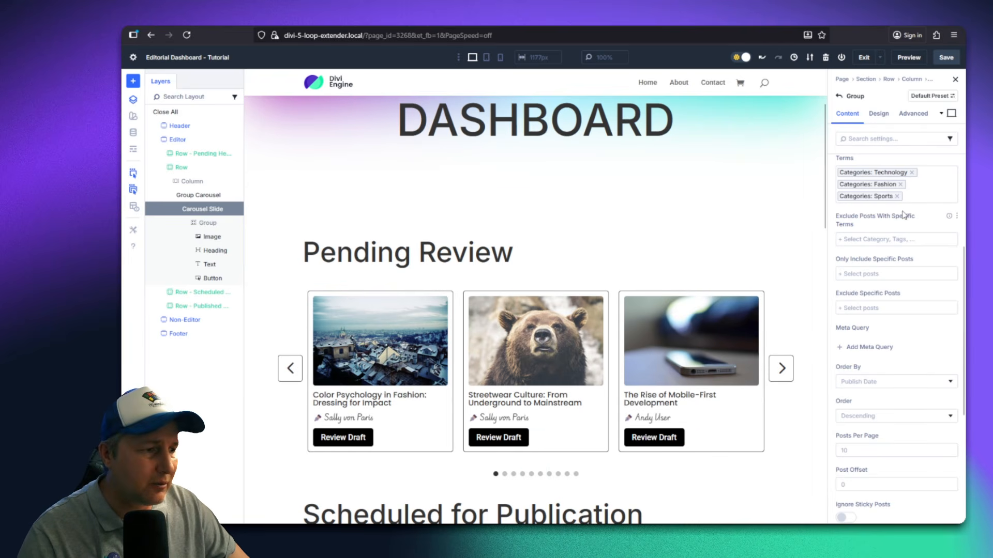
{"action": "scroll", "coordinate": [925, 272], "scroll_direction": "down", "scroll_amount": 3}
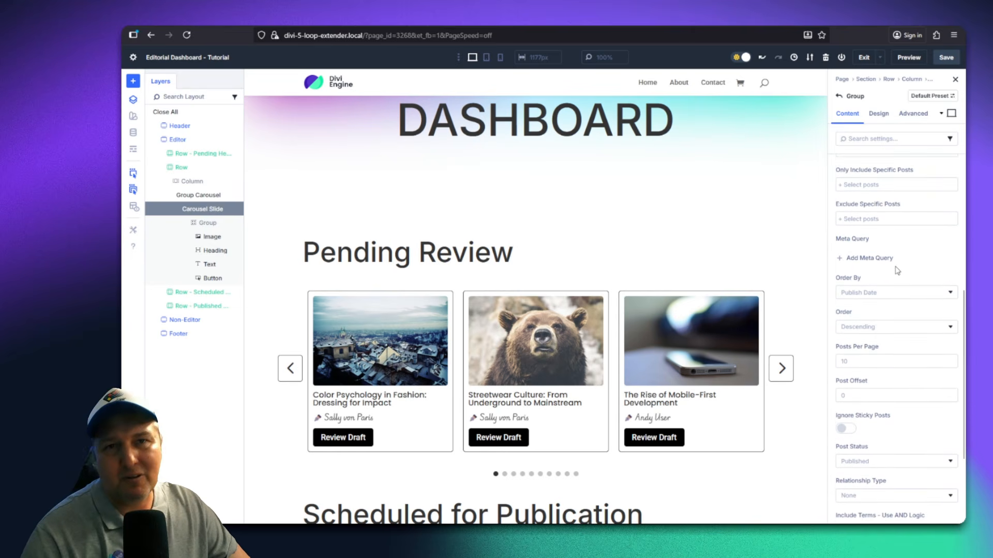
{"action": "left_click", "coordinate": [878, 294]}
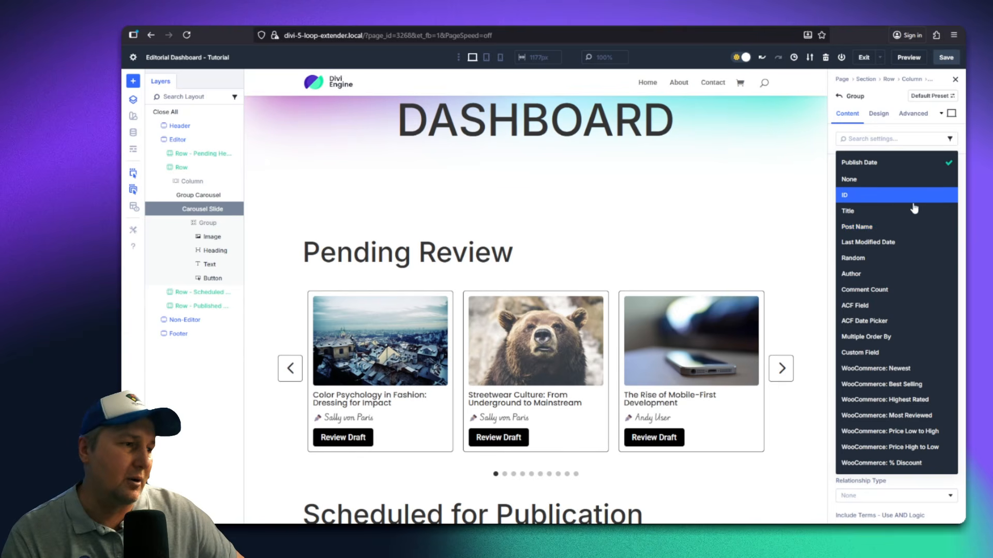
{"action": "left_click", "coordinate": [834, 139]}
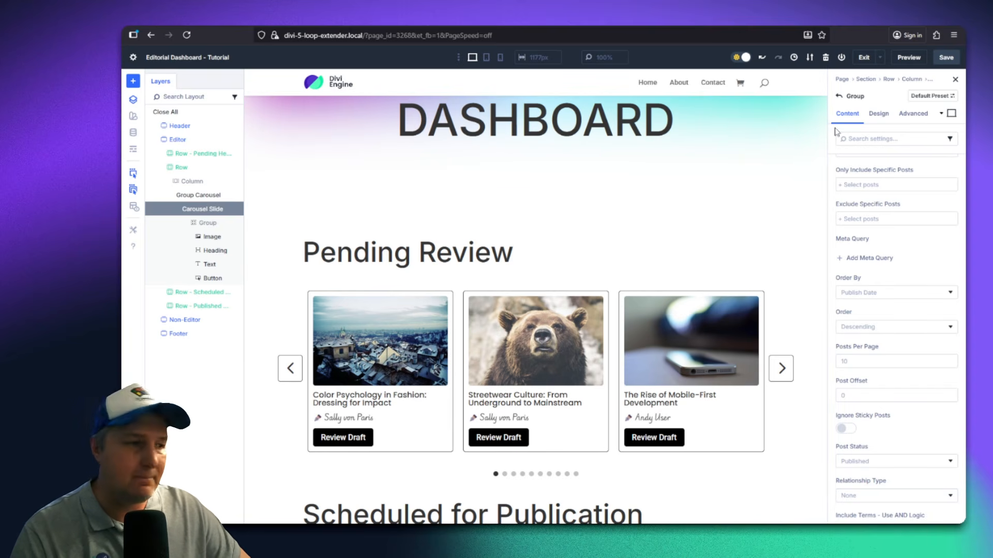
{"action": "scroll", "coordinate": [879, 263], "scroll_direction": "down", "scroll_amount": 3}
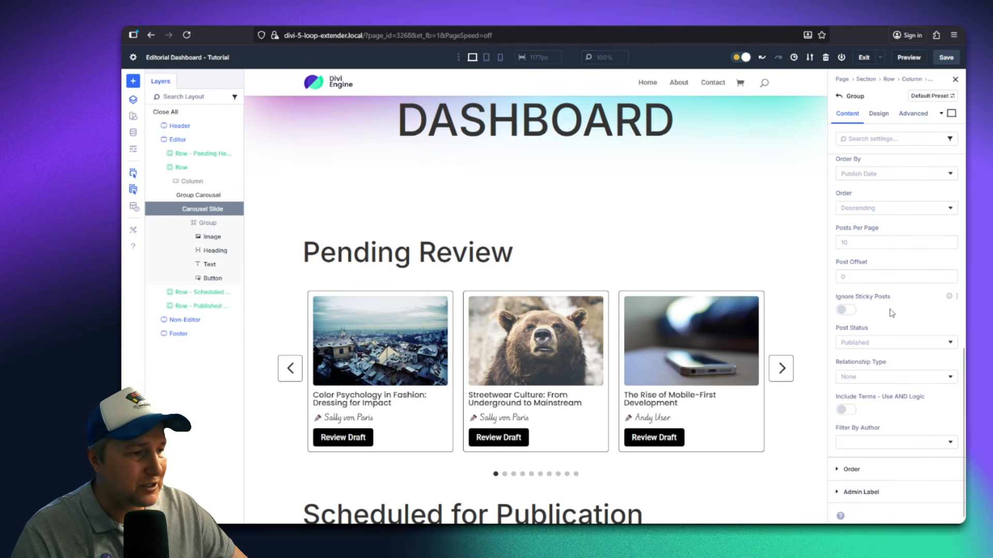
{"action": "left_click", "coordinate": [898, 342]}
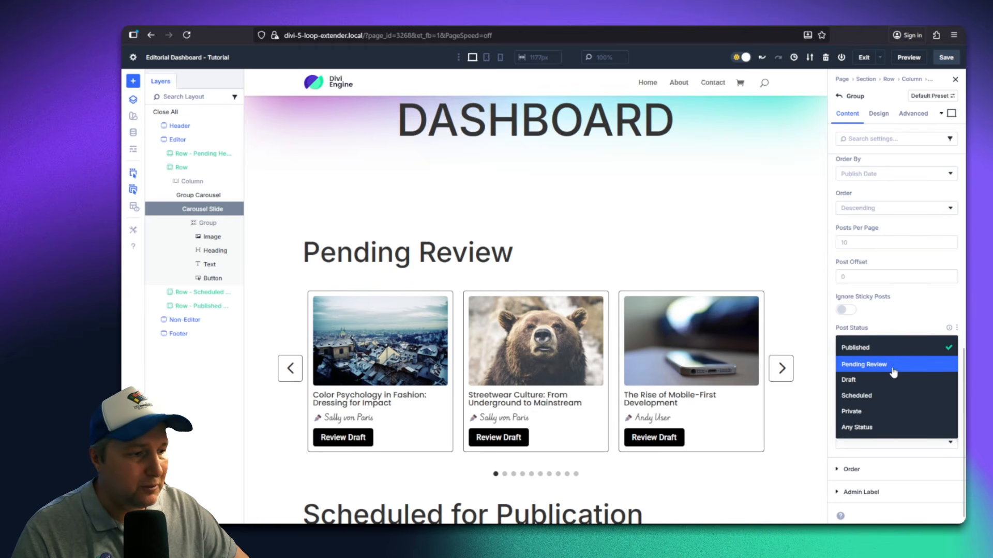
{"action": "left_click", "coordinate": [893, 366]}
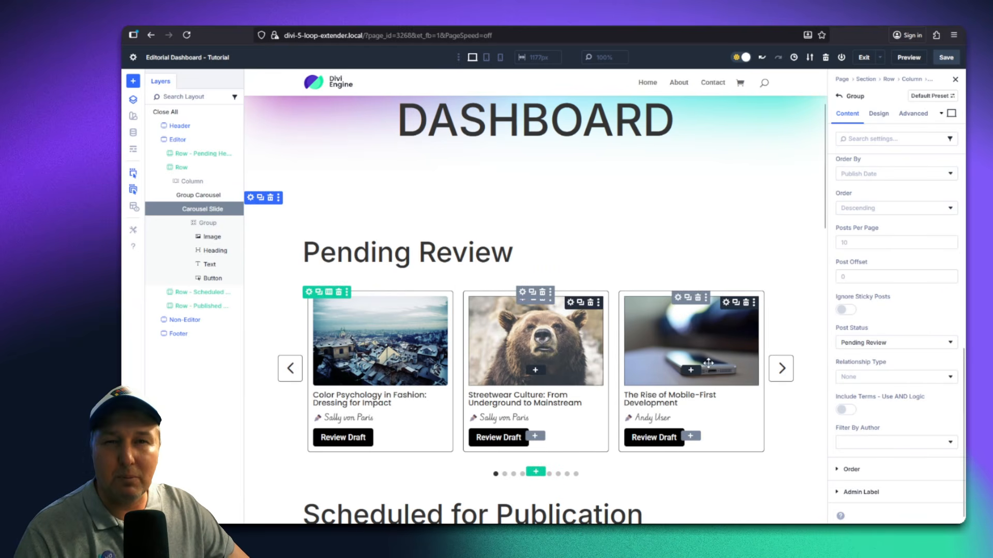
{"action": "left_click", "coordinate": [946, 57]}
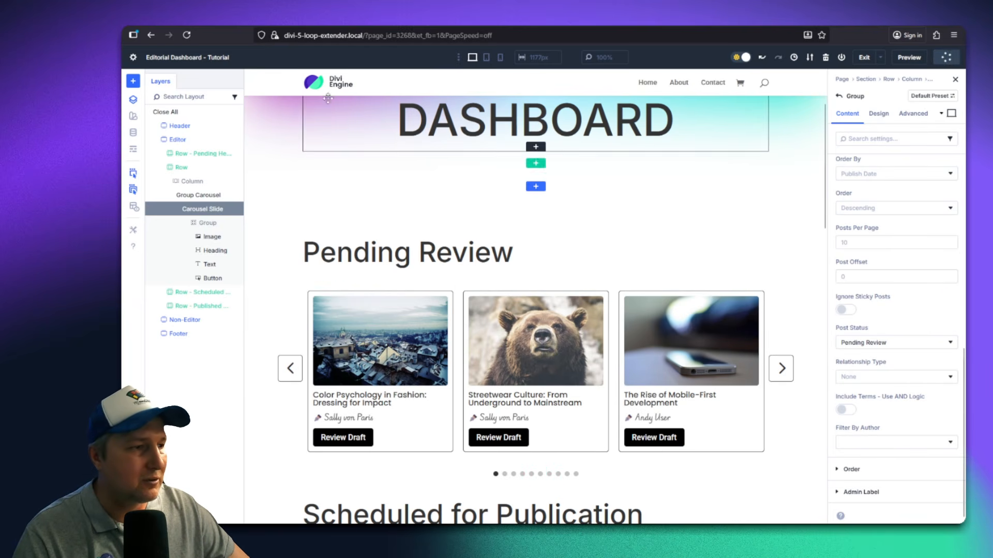
Reload the live tutorial dashboard, test the Seasonal Transitions card's Review Draft link, check the draft's URL and return to the dashboard
{"action": "left_click", "coordinate": [450, 24]}
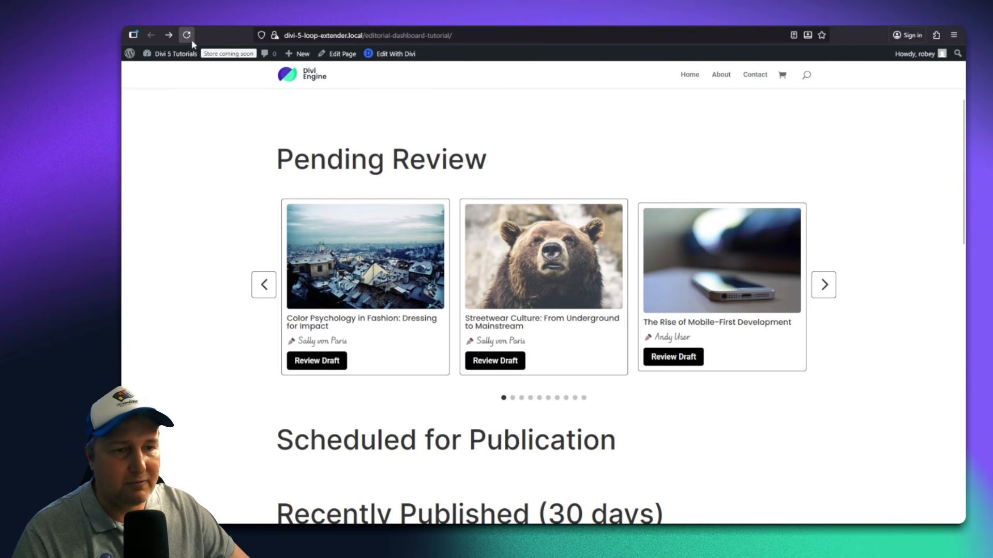
{"action": "left_click", "coordinate": [189, 35]}
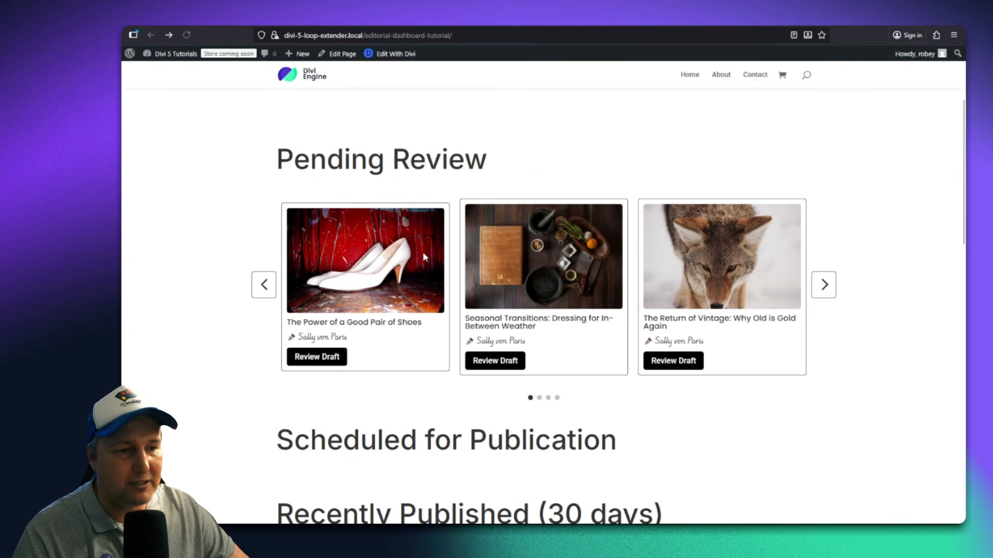
{"action": "left_click", "coordinate": [492, 361]}
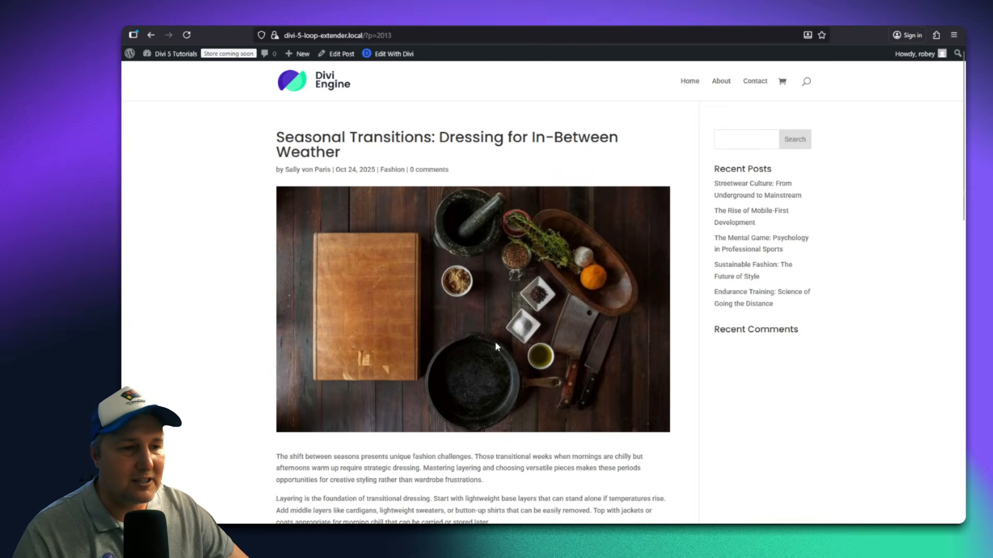
{"action": "left_click_drag", "start_coordinate": [366, 36], "coordinate": [393, 36]}
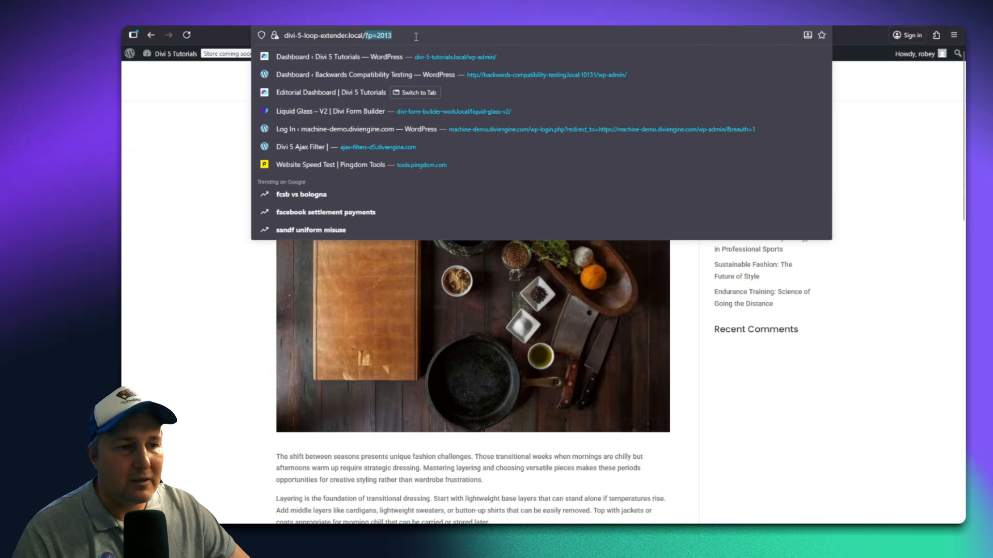
{"action": "left_click", "coordinate": [194, 130]}
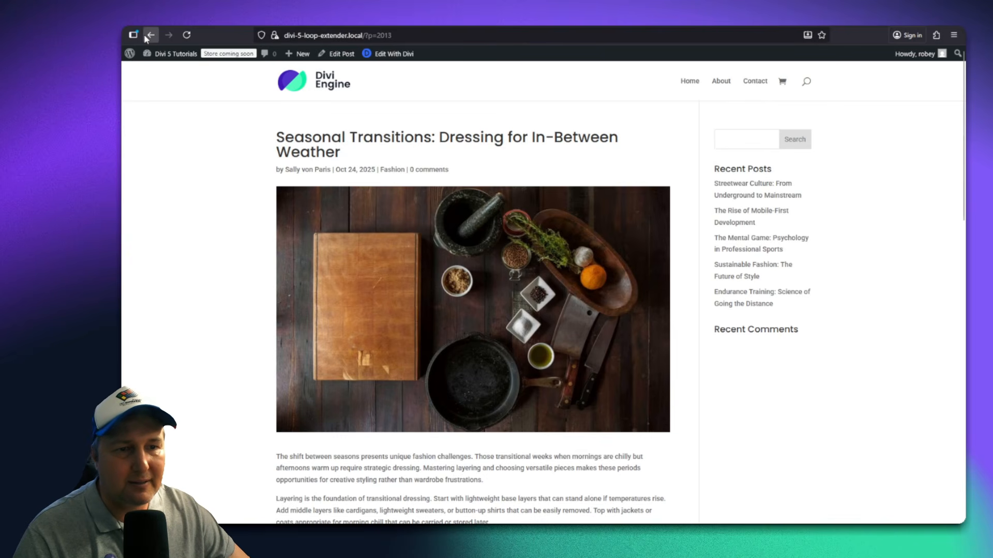
{"action": "left_click", "coordinate": [145, 35]}
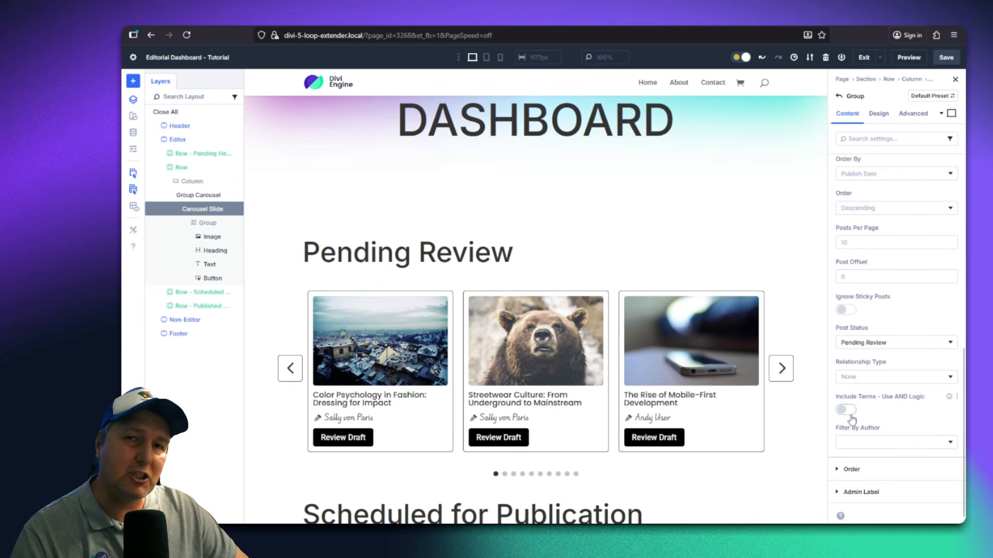
Examine the carousel slide's loop filters, including the category terms, Post Status and the available Relationship Type options
{"action": "scroll", "coordinate": [925, 316], "scroll_direction": "up", "scroll_amount": 2}
{"action": "scroll", "coordinate": [926, 316], "scroll_direction": "up", "scroll_amount": 3}
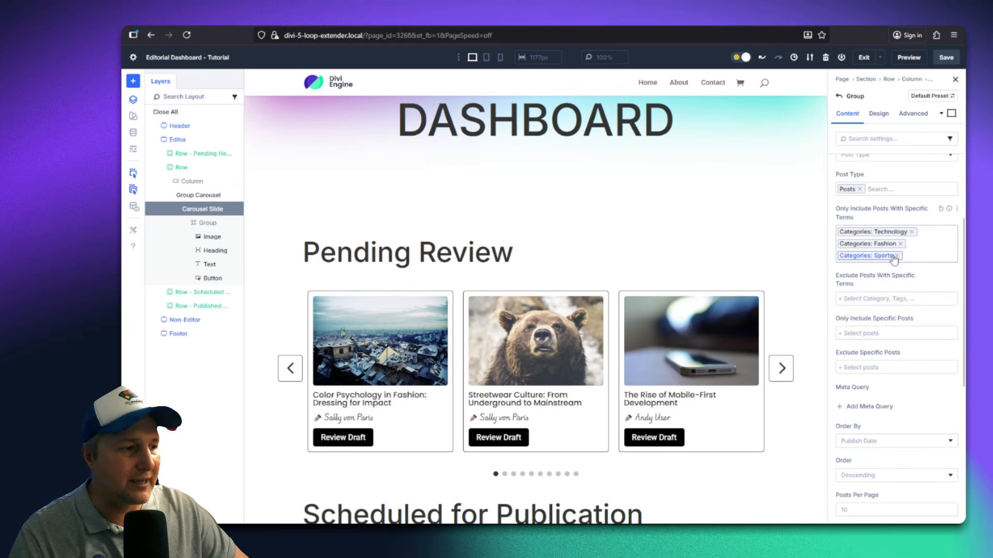
{"action": "scroll", "coordinate": [889, 405], "scroll_direction": "down", "scroll_amount": 1}
{"action": "scroll", "coordinate": [889, 405], "scroll_direction": "down", "scroll_amount": 5}
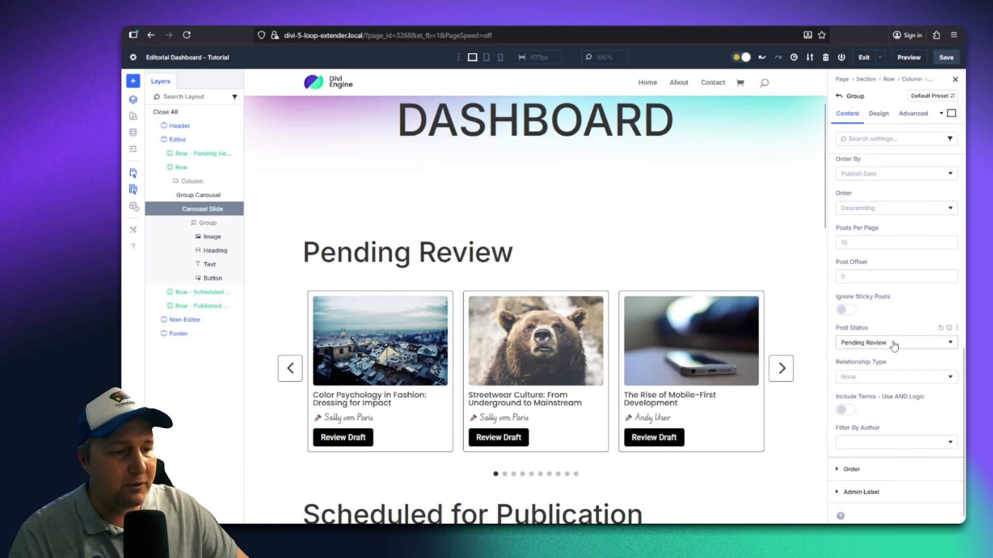
{"action": "scroll", "coordinate": [900, 289], "scroll_direction": "up", "scroll_amount": 5}
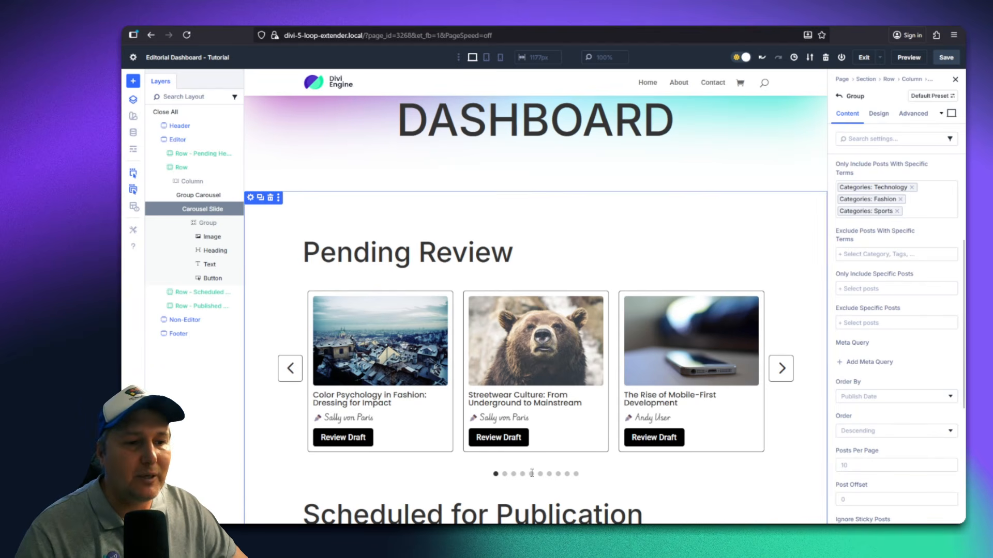
{"action": "scroll", "coordinate": [879, 362], "scroll_direction": "down", "scroll_amount": 5}
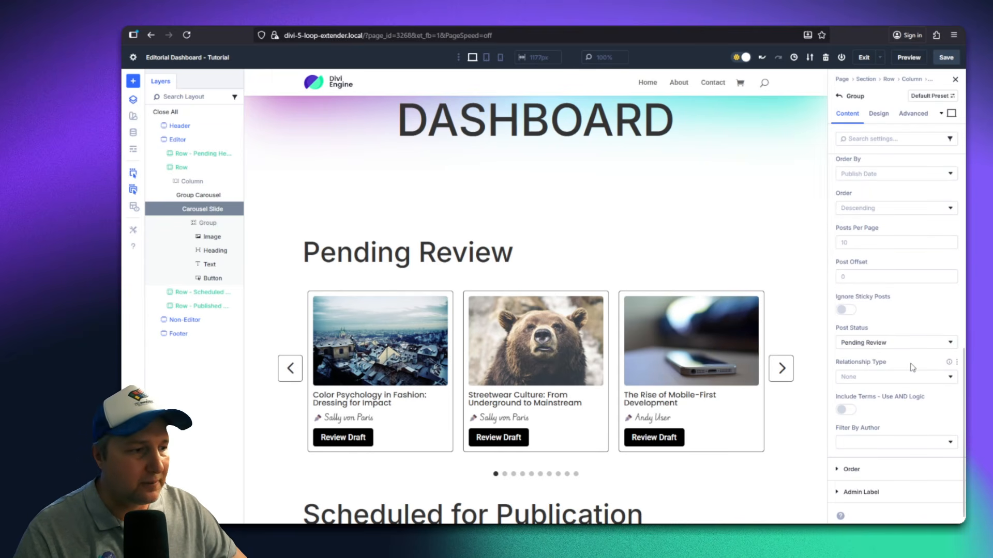
{"action": "left_click", "coordinate": [900, 377]}
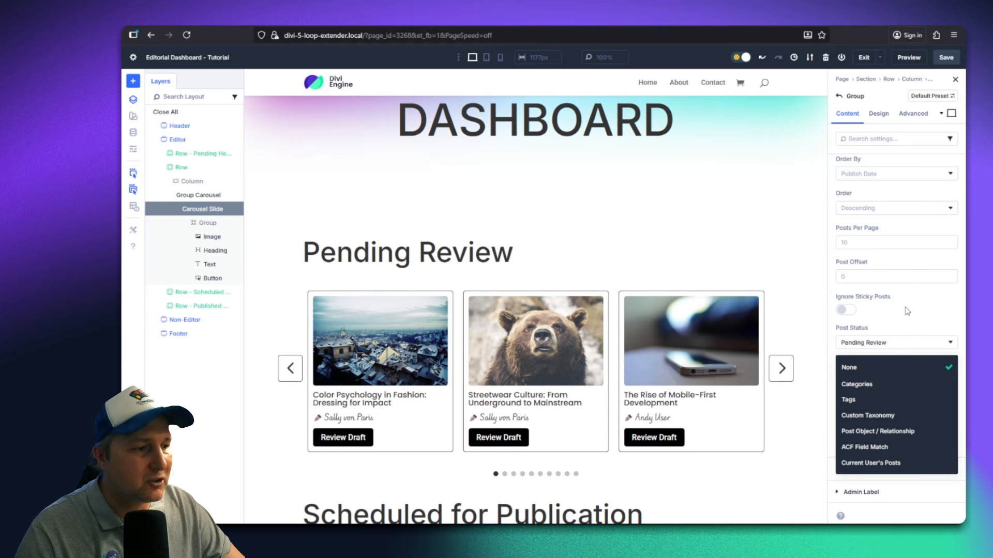
{"action": "left_click", "coordinate": [917, 328]}
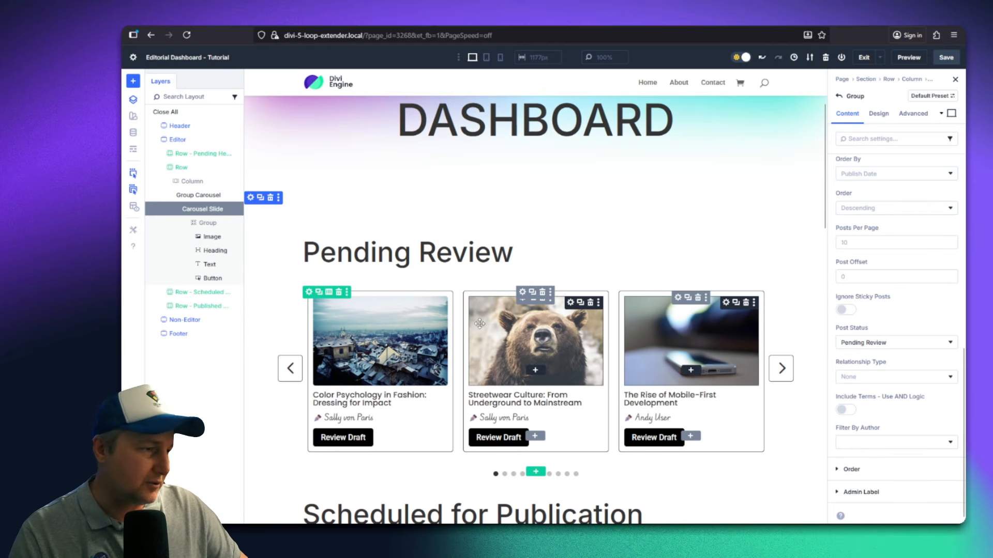
Duplicate the row holding the Pending Review carousel and place the copy directly below the Scheduled for Publication heading row
{"action": "scroll", "coordinate": [463, 313], "scroll_direction": "down", "scroll_amount": 2}
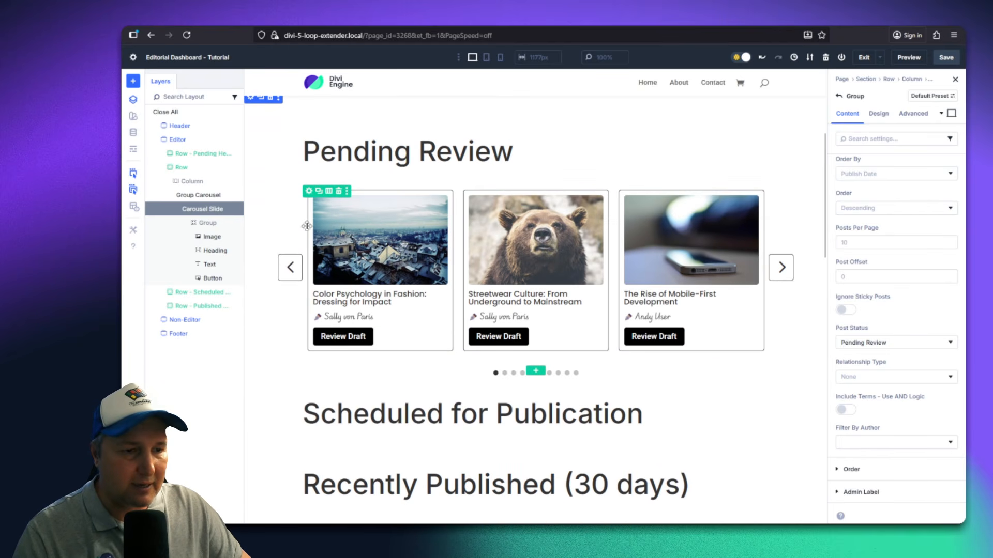
{"action": "left_click", "coordinate": [166, 182]}
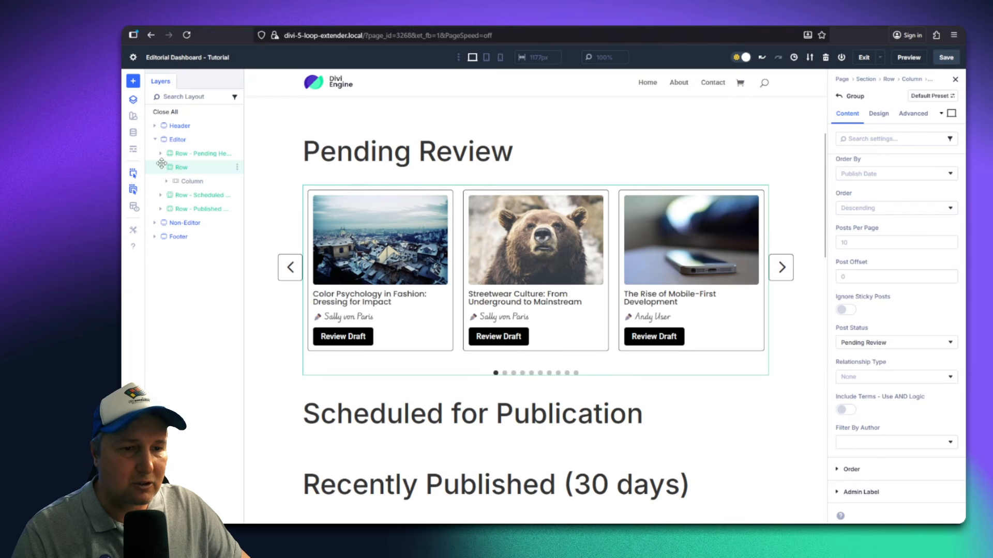
{"action": "left_click", "coordinate": [162, 166]}
{"action": "left_click", "coordinate": [161, 167]}
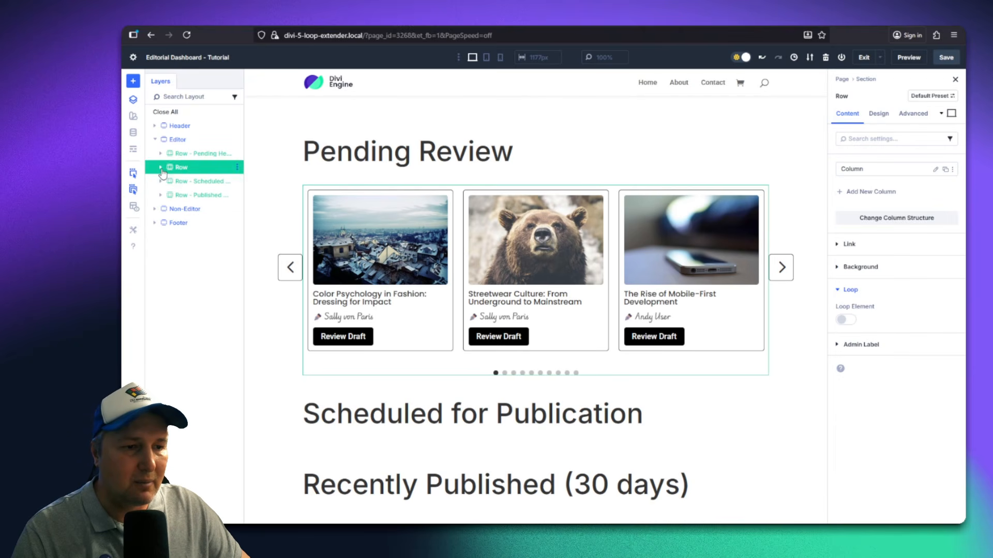
{"action": "right_click", "coordinate": [207, 170]}
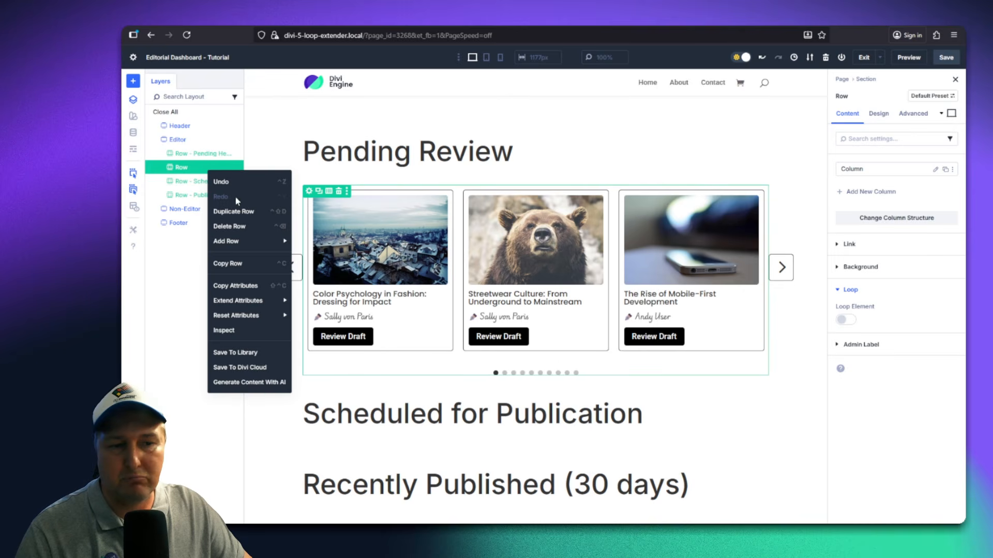
{"action": "left_click", "coordinate": [240, 212]}
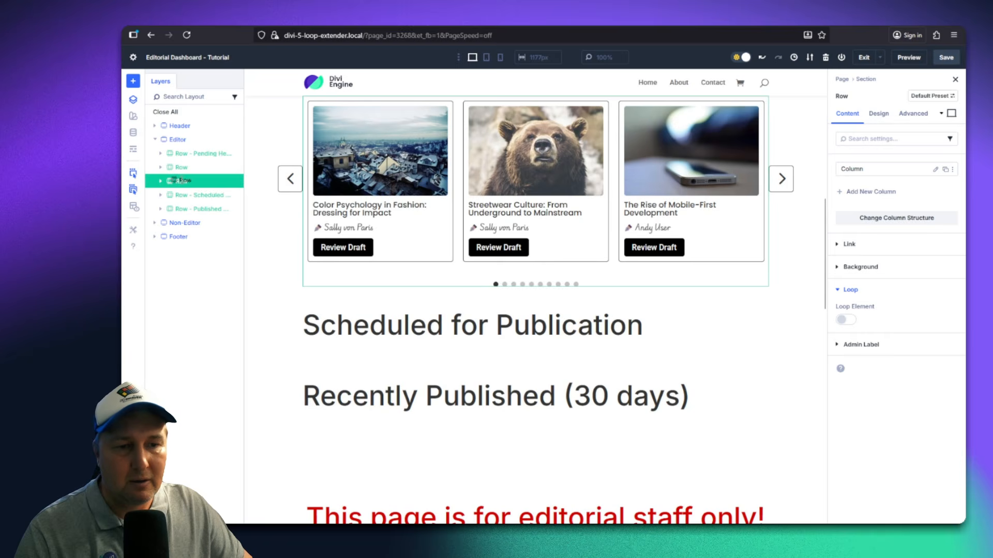
{"action": "left_click_drag", "start_coordinate": [178, 181], "coordinate": [176, 204]}
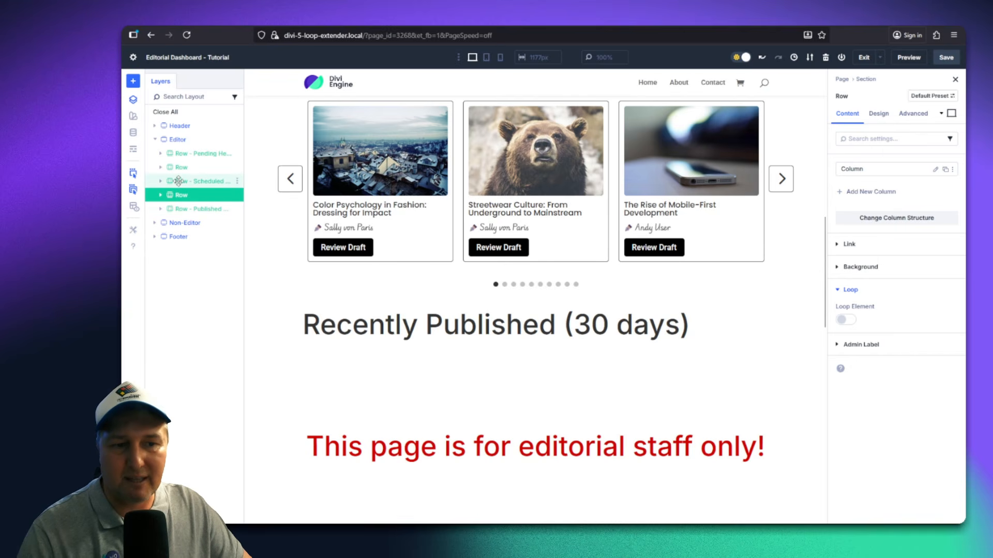
Expand the copied row's nested layers under Scheduled for Publication and open its carousel slide's settings
{"action": "left_click", "coordinate": [162, 196]}
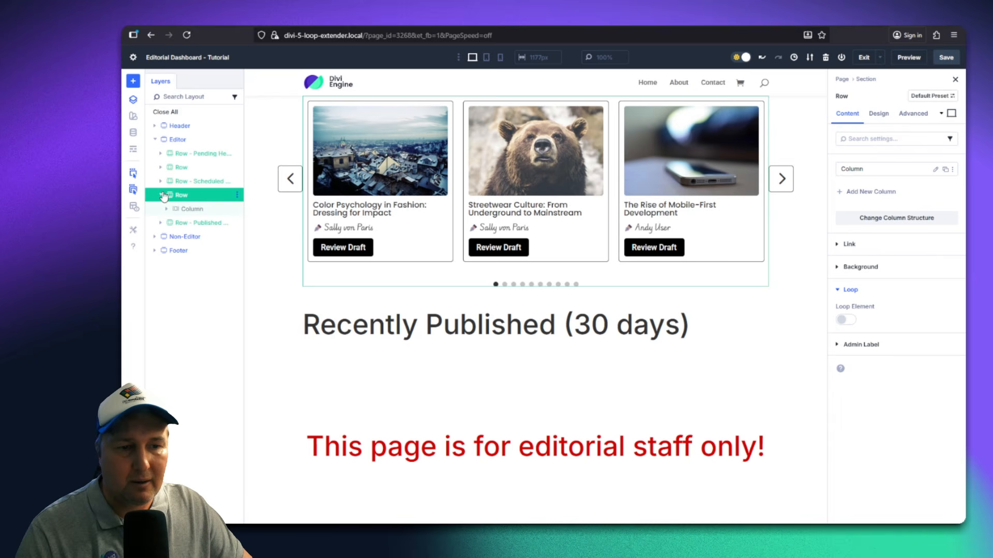
{"action": "left_click", "coordinate": [166, 208]}
{"action": "left_click", "coordinate": [173, 224]}
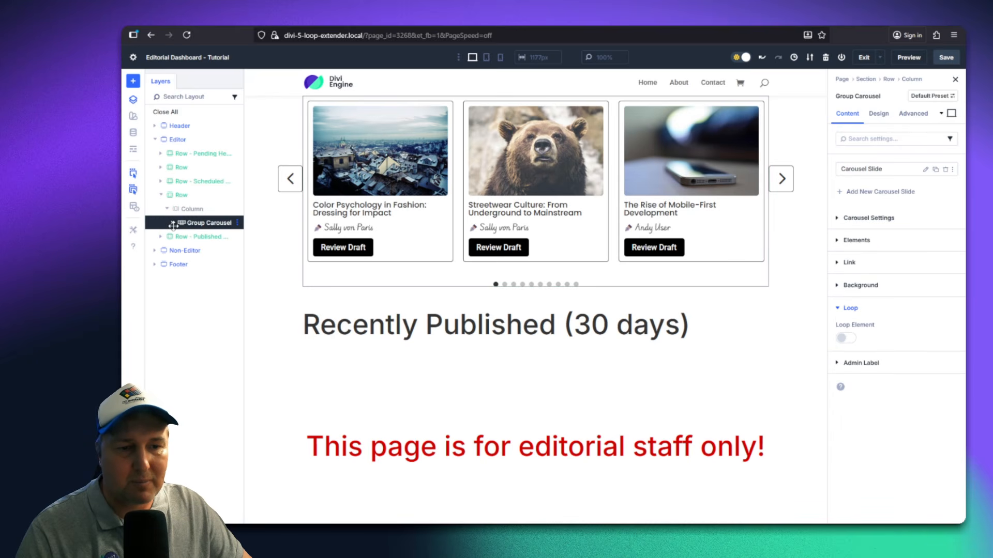
{"action": "left_click", "coordinate": [173, 224]}
{"action": "left_click", "coordinate": [179, 237]}
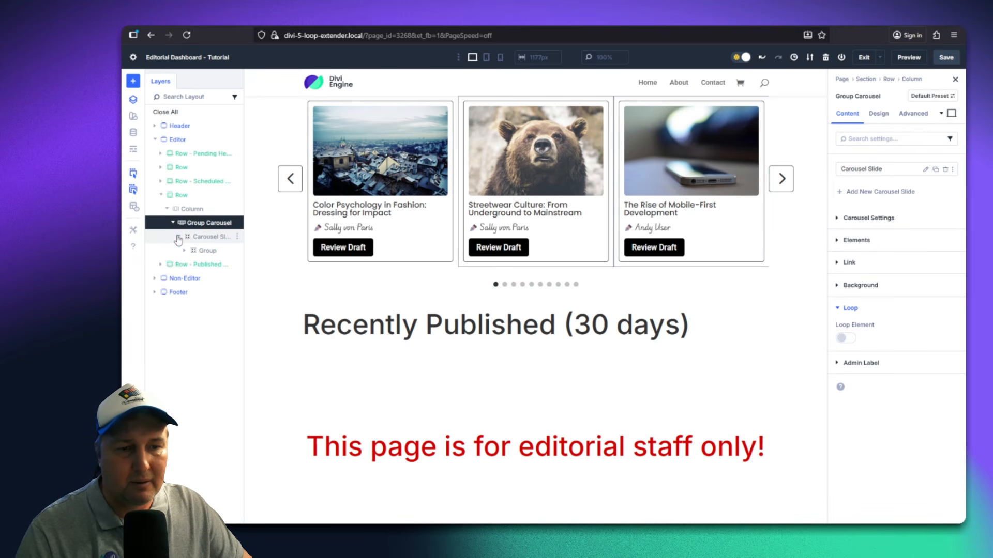
{"action": "left_click", "coordinate": [181, 251]}
{"action": "left_click", "coordinate": [206, 237]}
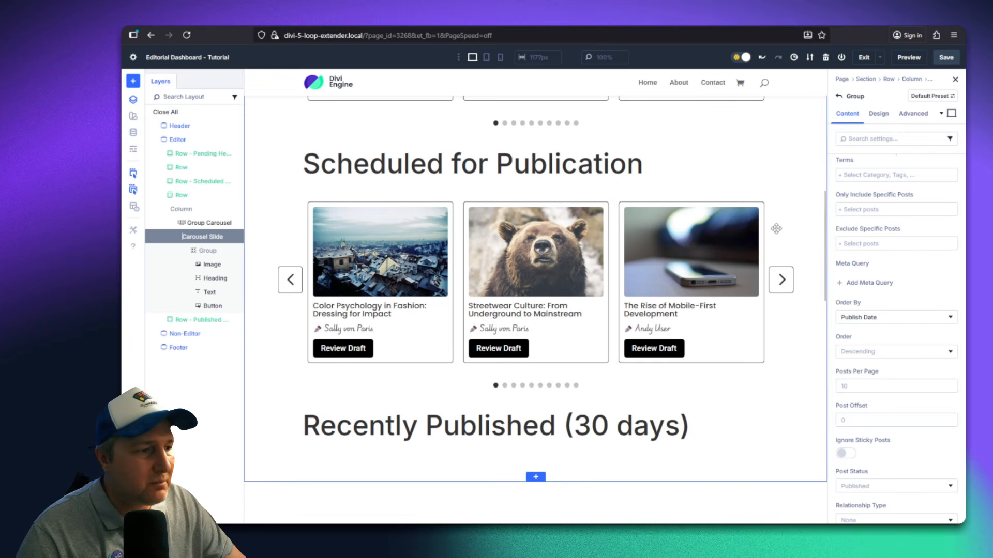
Set the Post Status in the Scheduled for Publication carousel slide's loop query to Scheduled
{"action": "scroll", "coordinate": [932, 288], "scroll_direction": "up", "scroll_amount": 3}
{"action": "scroll", "coordinate": [933, 288], "scroll_direction": "up", "scroll_amount": 2}
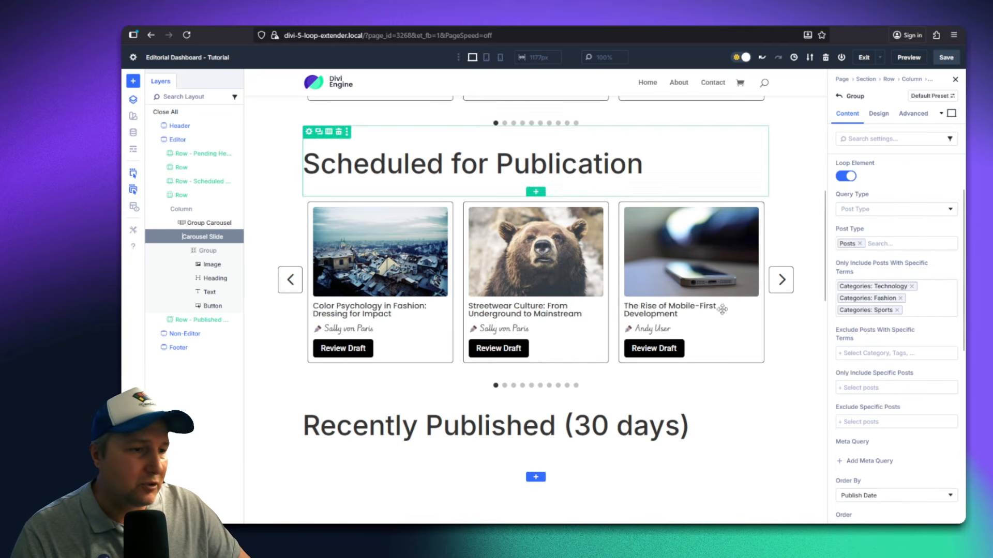
{"action": "scroll", "coordinate": [889, 362], "scroll_direction": "down", "scroll_amount": 4}
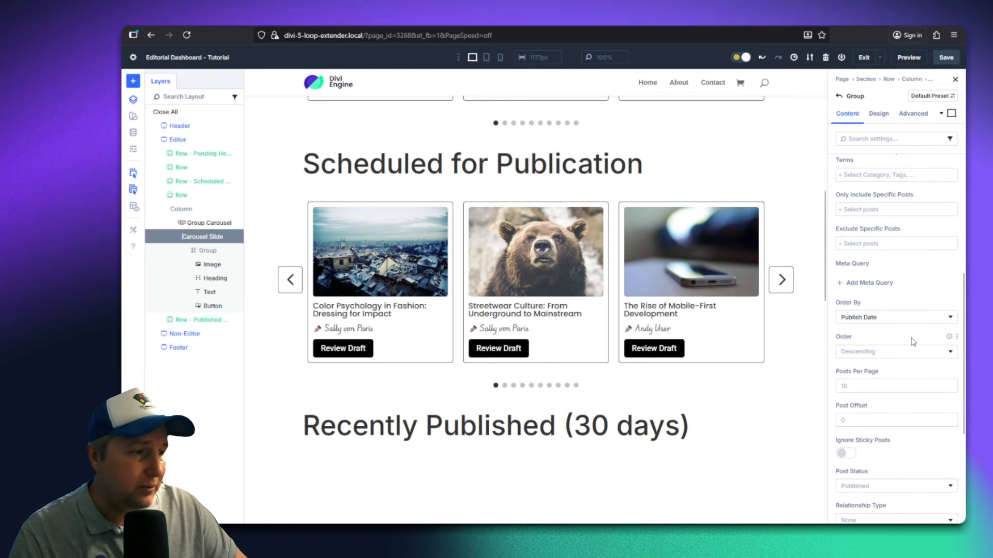
{"action": "scroll", "coordinate": [913, 342], "scroll_direction": "down", "scroll_amount": 5}
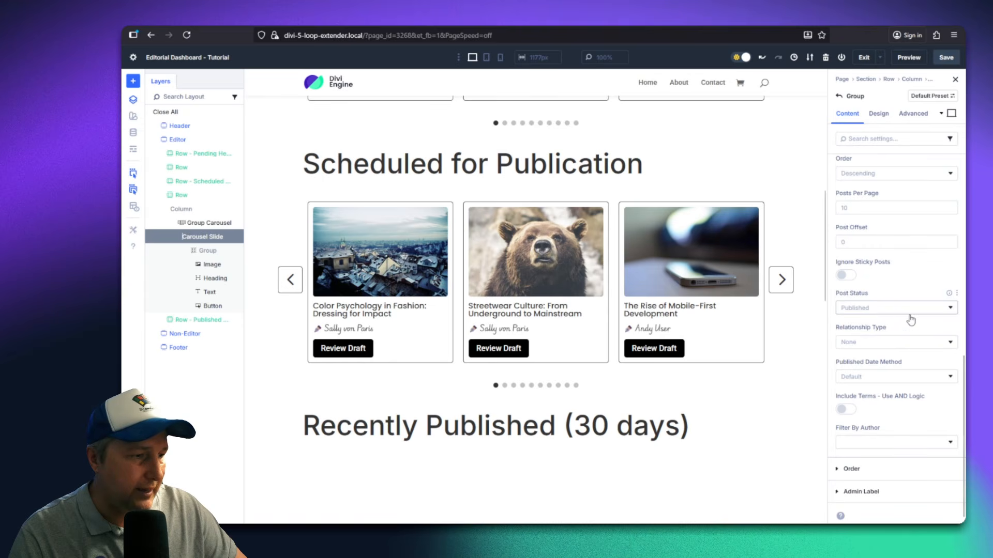
{"action": "left_click", "coordinate": [878, 309]}
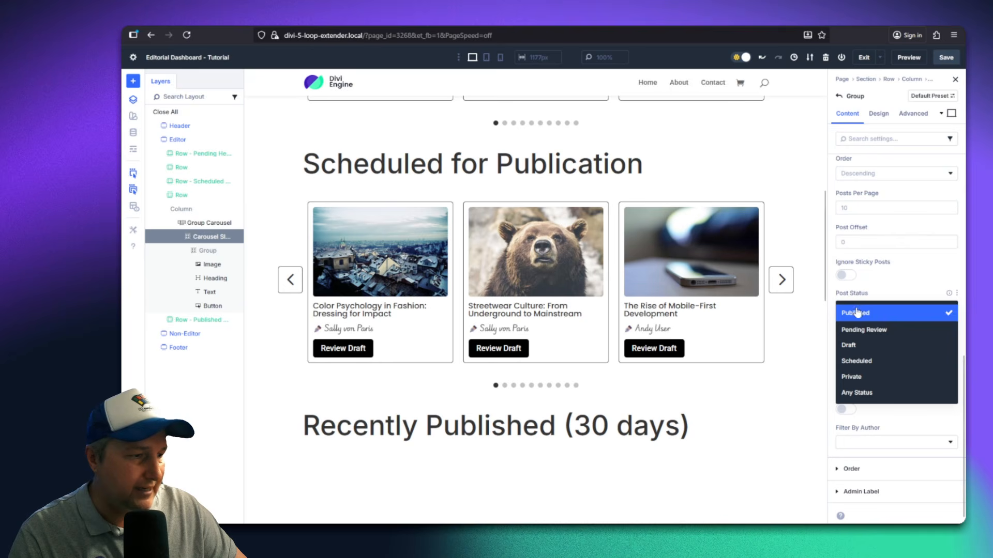
{"action": "left_click", "coordinate": [871, 367]}
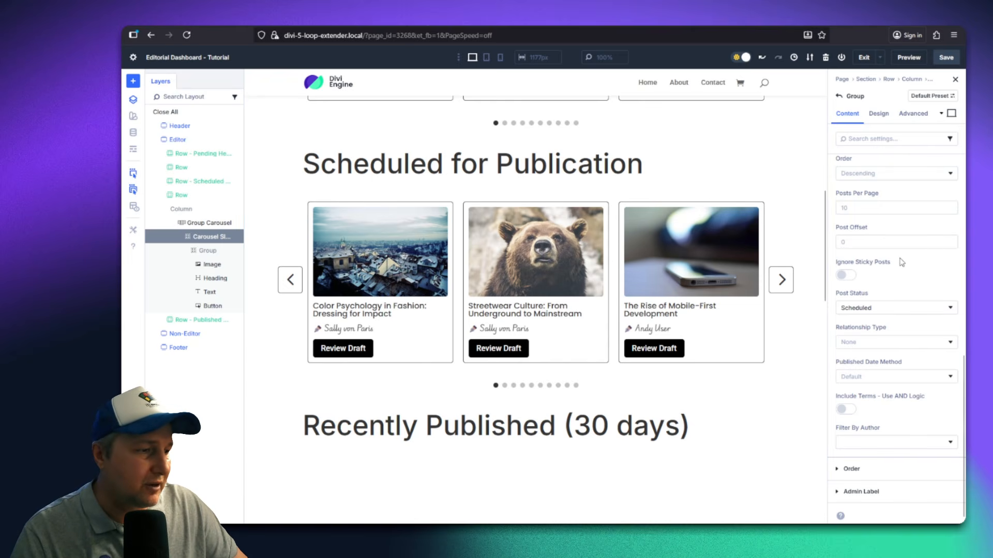
Set the scheduled loop's ordering to Multiple Order By, with Published Date as the first field and Title as the second
{"action": "scroll", "coordinate": [901, 262], "scroll_direction": "up", "scroll_amount": 2}
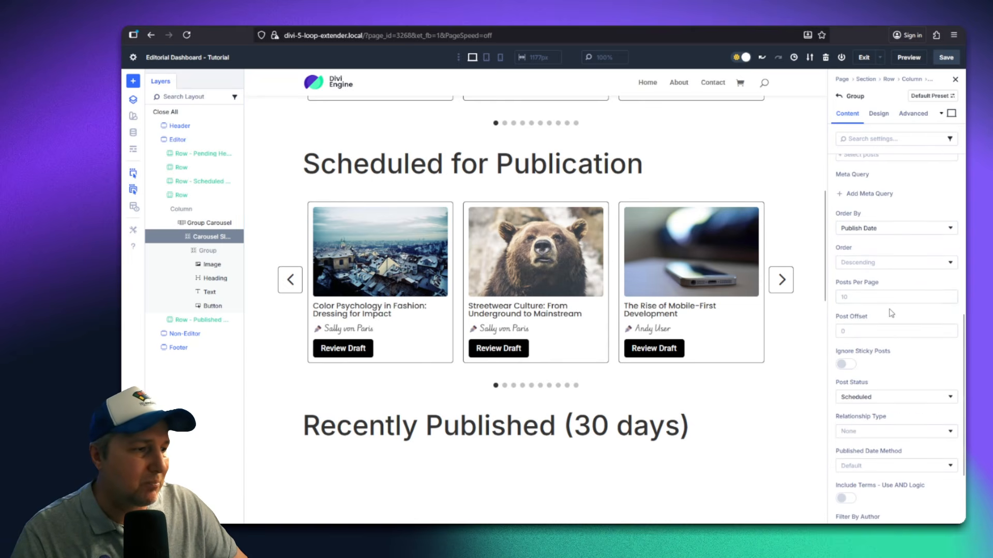
{"action": "left_click", "coordinate": [891, 299]}
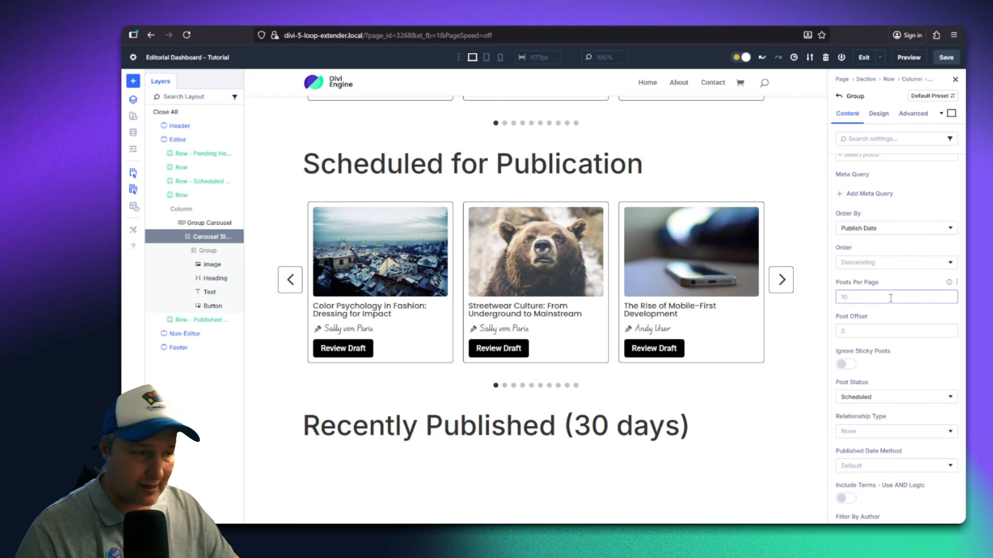
{"action": "left_click", "coordinate": [884, 232]}
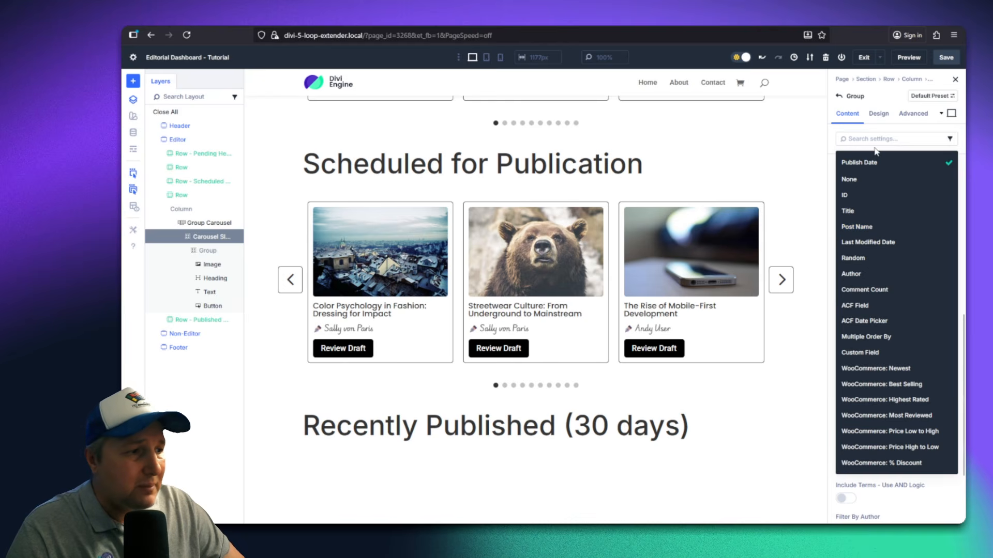
{"action": "left_click", "coordinate": [879, 336]}
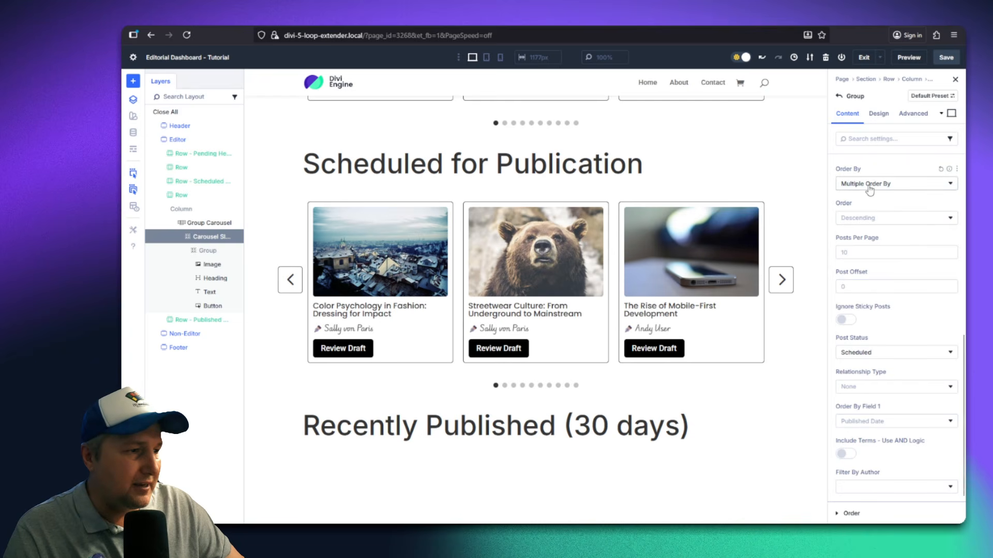
{"action": "scroll", "coordinate": [881, 253], "scroll_direction": "down", "scroll_amount": 1}
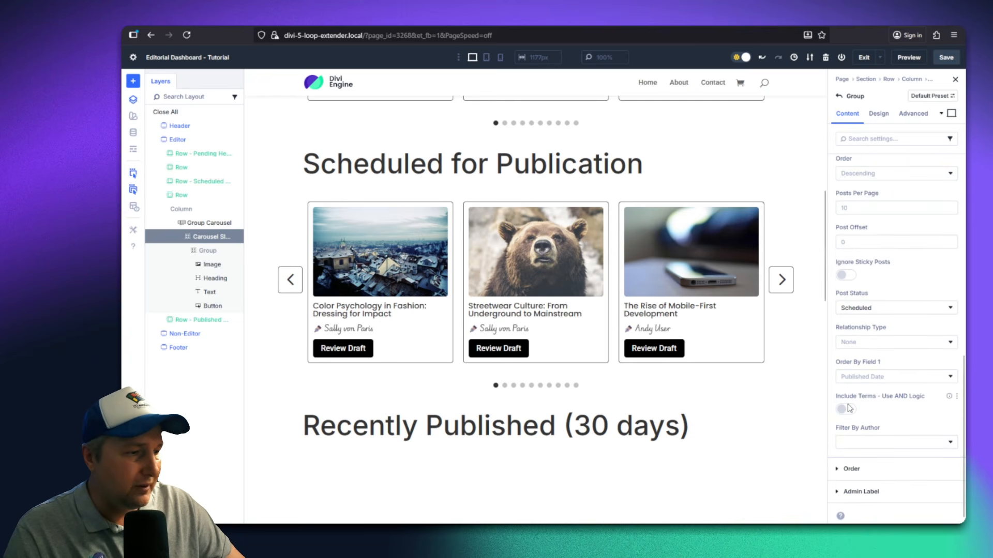
{"action": "left_click", "coordinate": [866, 377]}
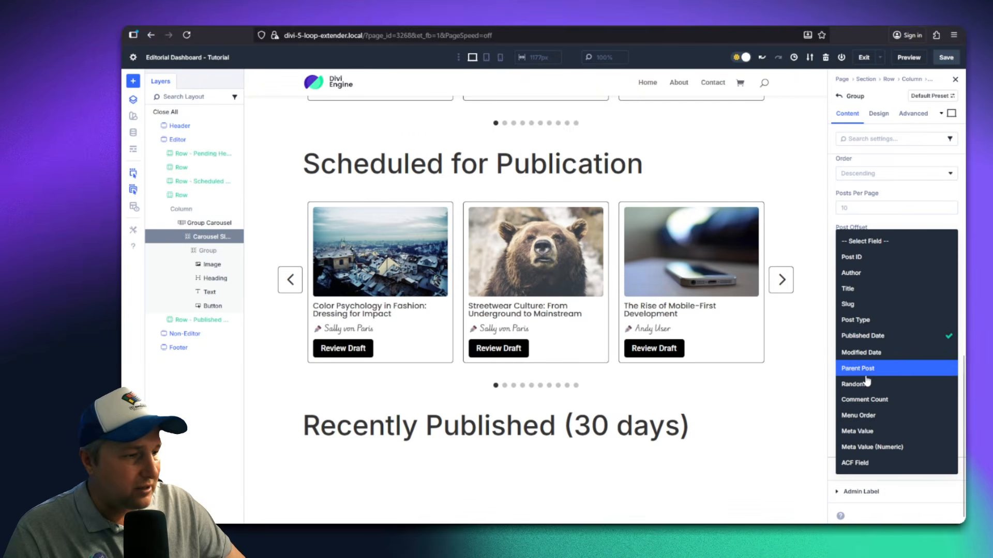
{"action": "left_click", "coordinate": [885, 336]}
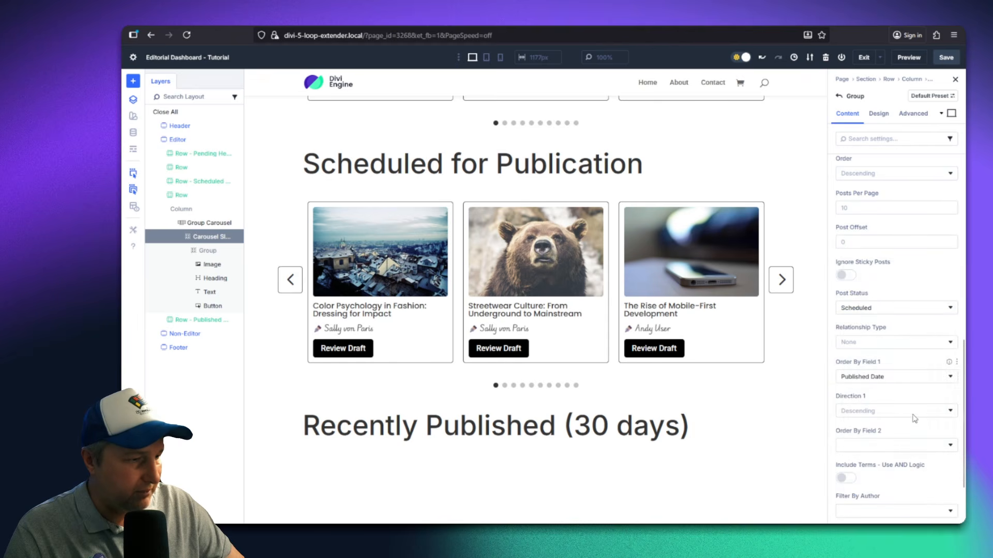
{"action": "scroll", "coordinate": [903, 436], "scroll_direction": "down", "scroll_amount": 2}
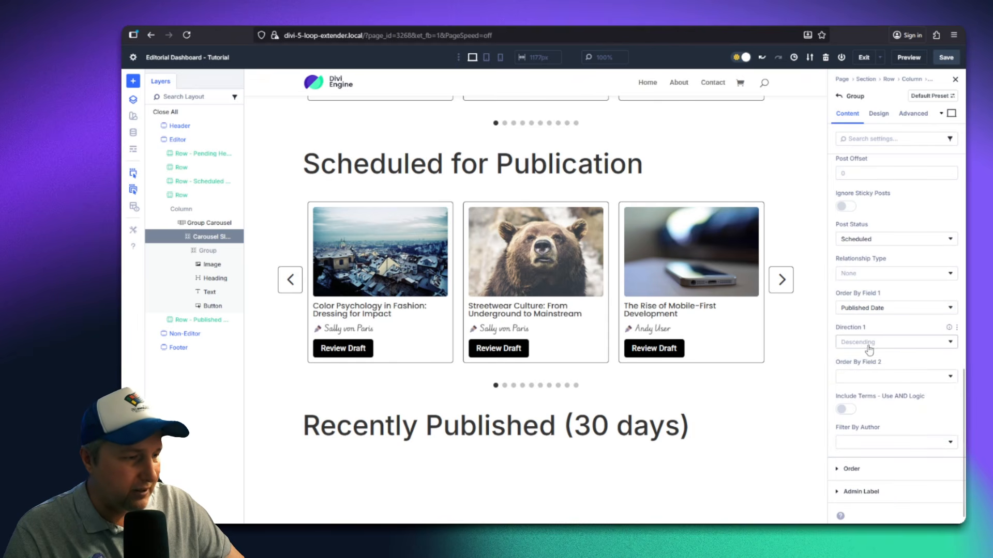
{"action": "left_click", "coordinate": [884, 382]}
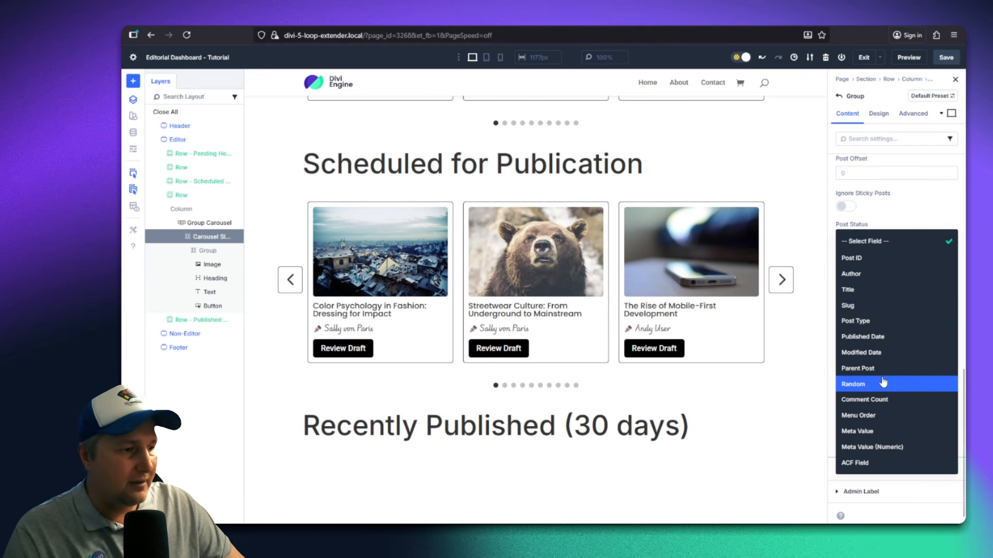
{"action": "left_click", "coordinate": [885, 291]}
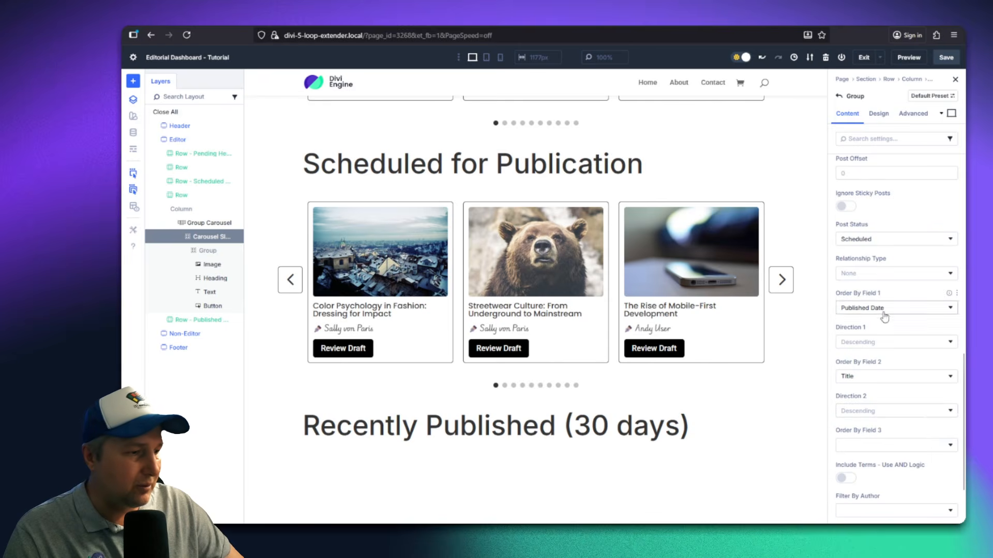
{"action": "scroll", "coordinate": [869, 391], "scroll_direction": "down", "scroll_amount": 2}
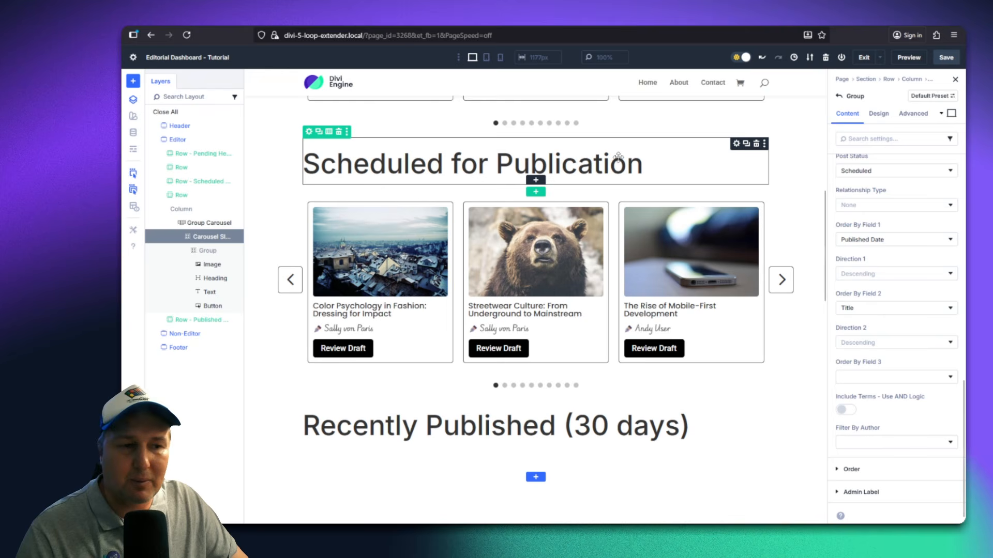
Duplicate the row holding the Scheduled carousel and place the copy directly below the Recently Published (30 days) heading row
{"action": "left_click", "coordinate": [160, 195]}
{"action": "left_click", "coordinate": [237, 195]}
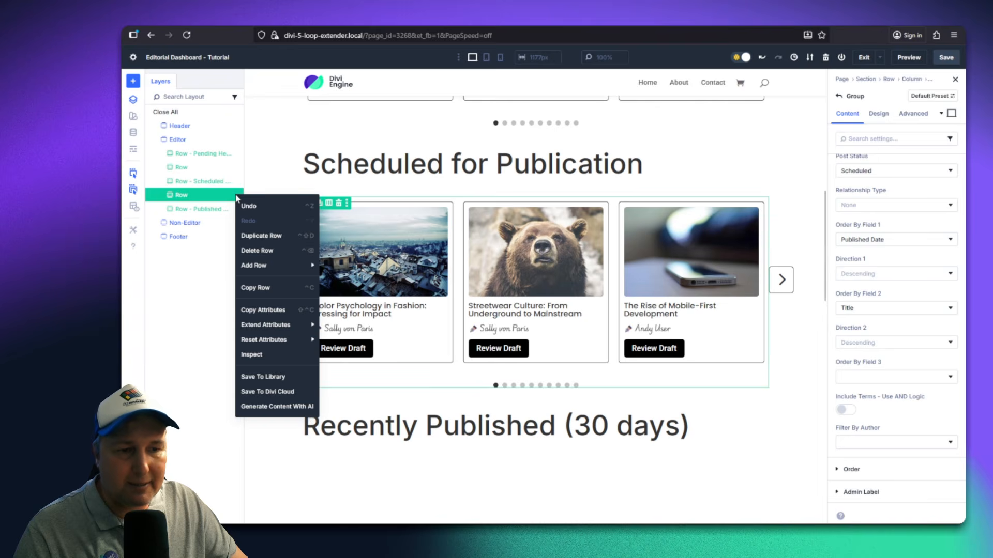
{"action": "left_click", "coordinate": [257, 234]}
{"action": "mouse_move", "coordinate": [190, 209]}
{"action": "left_mouse_down"}
{"action": "mouse_move", "coordinate": [189, 233]}
{"action": "mouse_move", "coordinate": [178, 224]}
{"action": "mouse_move", "coordinate": [186, 223]}
{"action": "left_mouse_up"}
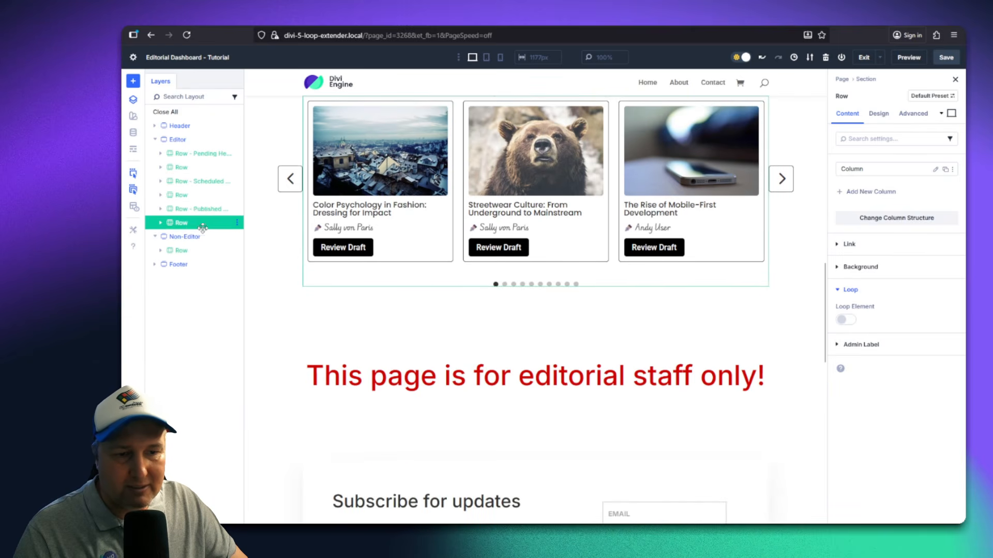
{"action": "scroll", "coordinate": [381, 268], "scroll_direction": "up", "scroll_amount": 4}
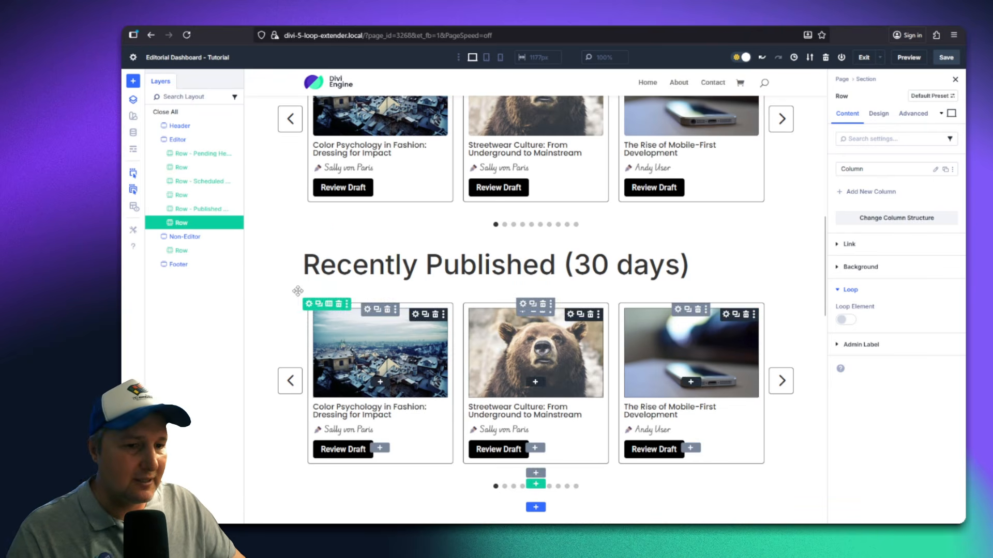
Expand the copied row's nested layers under Recently Published (30 days) and open its carousel slide's settings
{"action": "left_click", "coordinate": [161, 222]}
{"action": "left_click", "coordinate": [167, 236]}
{"action": "left_click", "coordinate": [173, 251]}
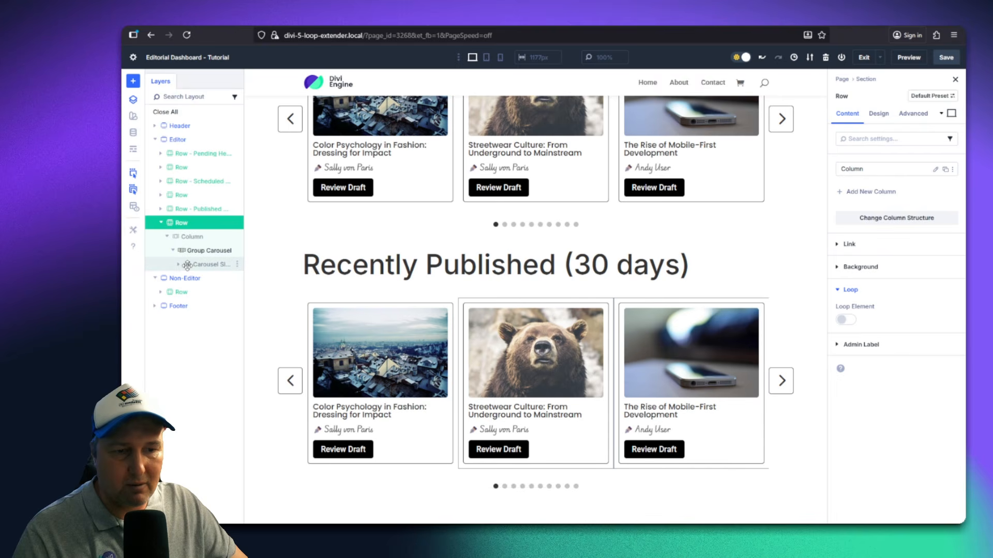
{"action": "left_click", "coordinate": [178, 264]}
{"action": "left_click", "coordinate": [184, 278]}
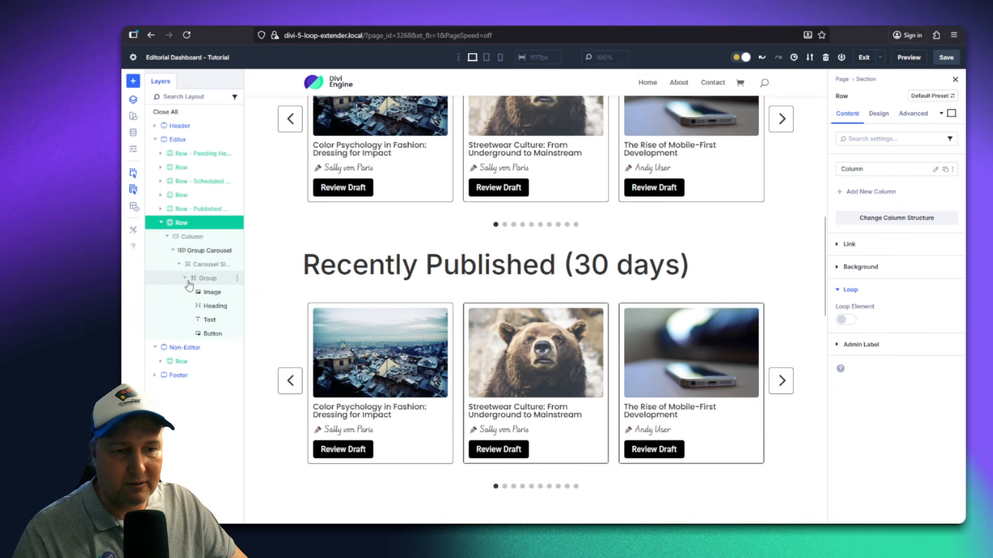
{"action": "left_click", "coordinate": [214, 264]}
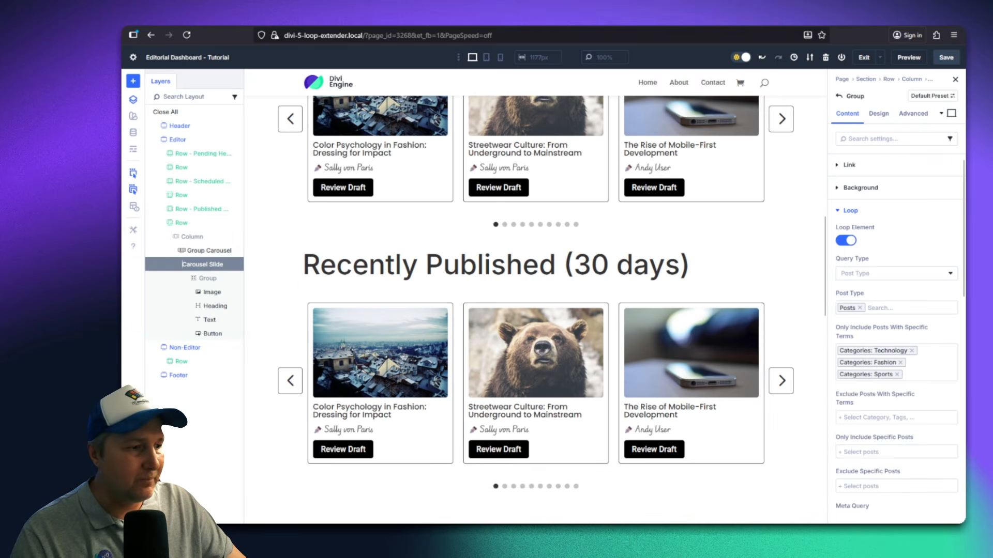
Set the Post Status in the Recently Published carousel slide's loop query to Published
{"action": "scroll", "coordinate": [912, 282], "scroll_direction": "down", "scroll_amount": 5}
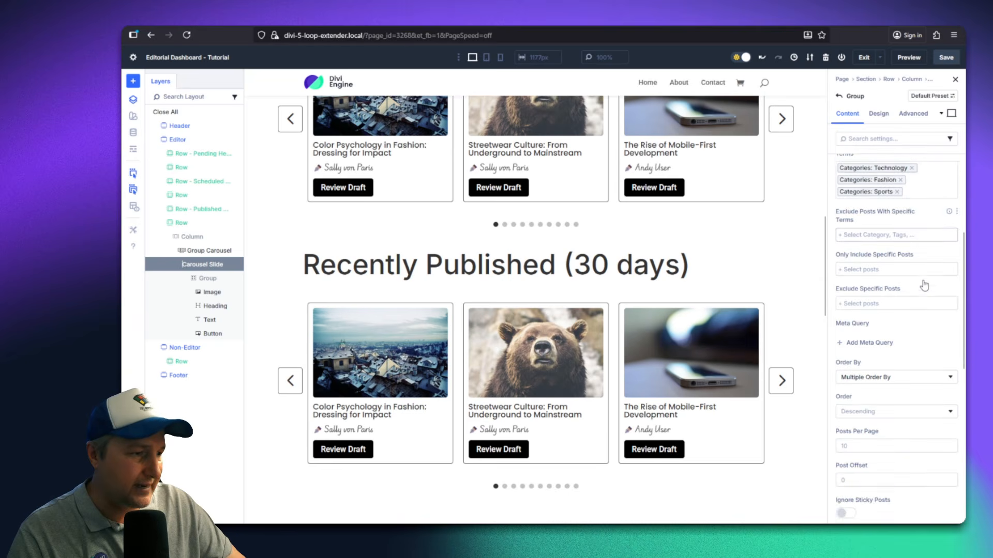
{"action": "scroll", "coordinate": [892, 286], "scroll_direction": "down", "scroll_amount": 3}
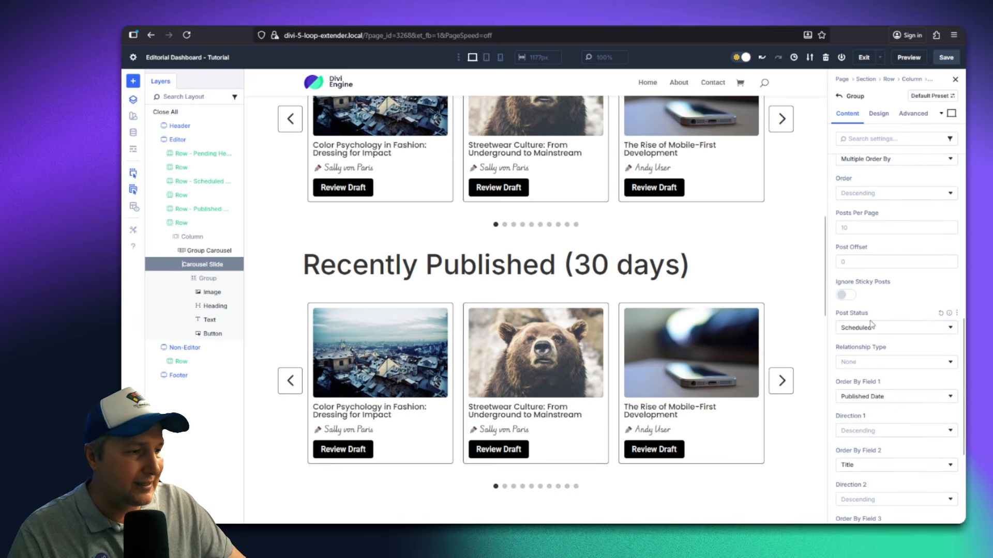
{"action": "scroll", "coordinate": [901, 288], "scroll_direction": "down", "scroll_amount": 2}
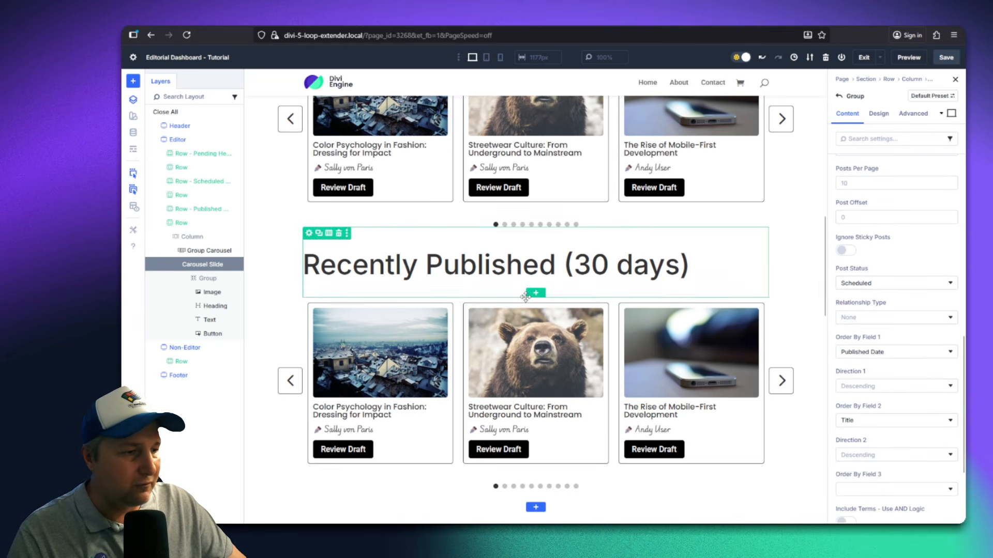
{"action": "left_click", "coordinate": [858, 285]}
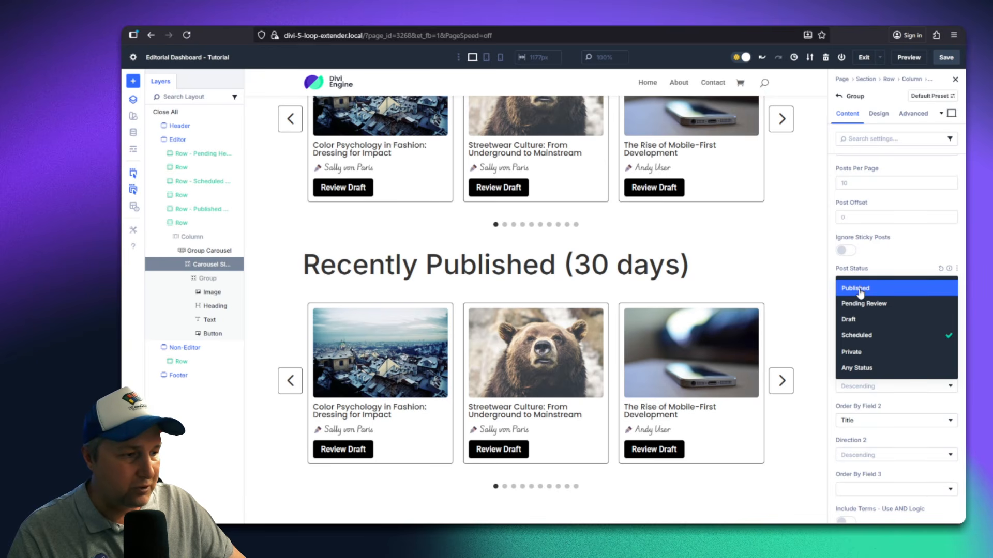
{"action": "left_click", "coordinate": [860, 291]}
Set the Order By option of the Recently Published loop to Publish Date
{"action": "scroll", "coordinate": [894, 308], "scroll_direction": "up", "scroll_amount": 3}
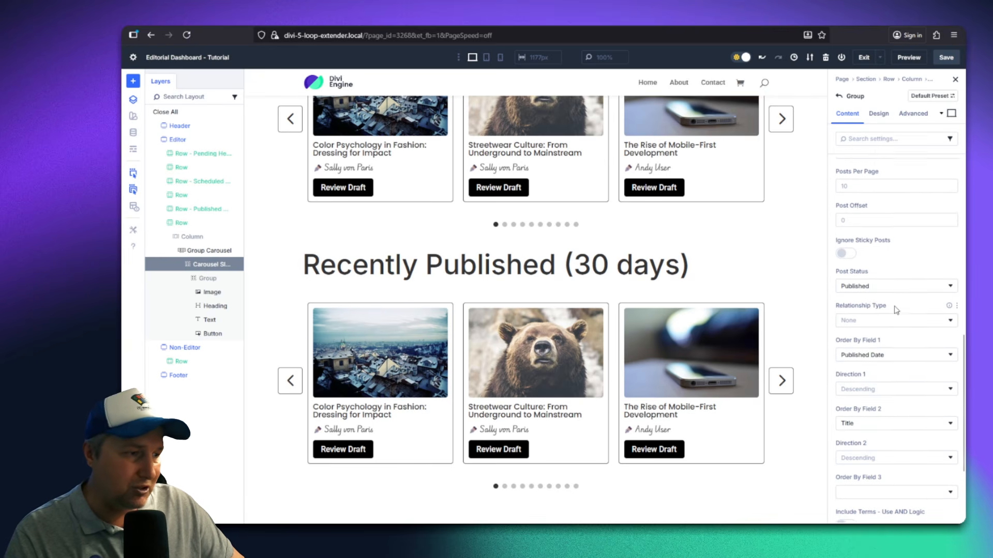
{"action": "left_click", "coordinate": [874, 203]}
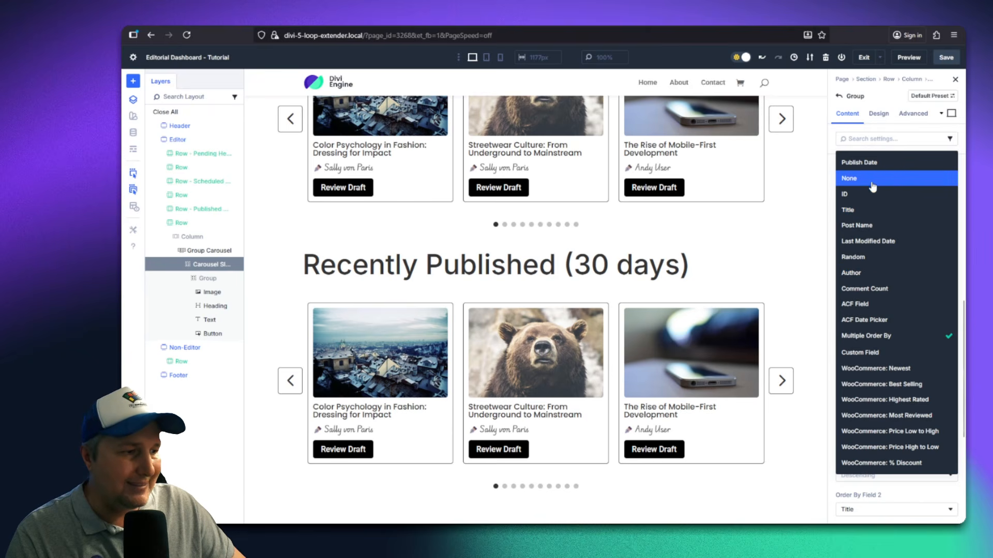
{"action": "left_click", "coordinate": [873, 164]}
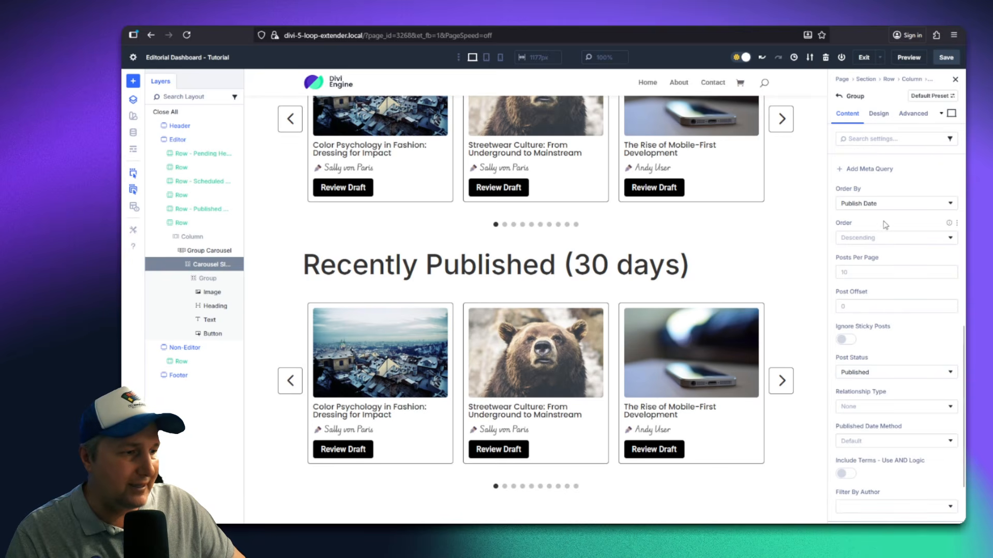
Set the loop's Published Date Method to Yesterday and past x days with a Custom Day Count of 30, and save the page
{"action": "scroll", "coordinate": [887, 296], "scroll_direction": "down", "scroll_amount": 3}
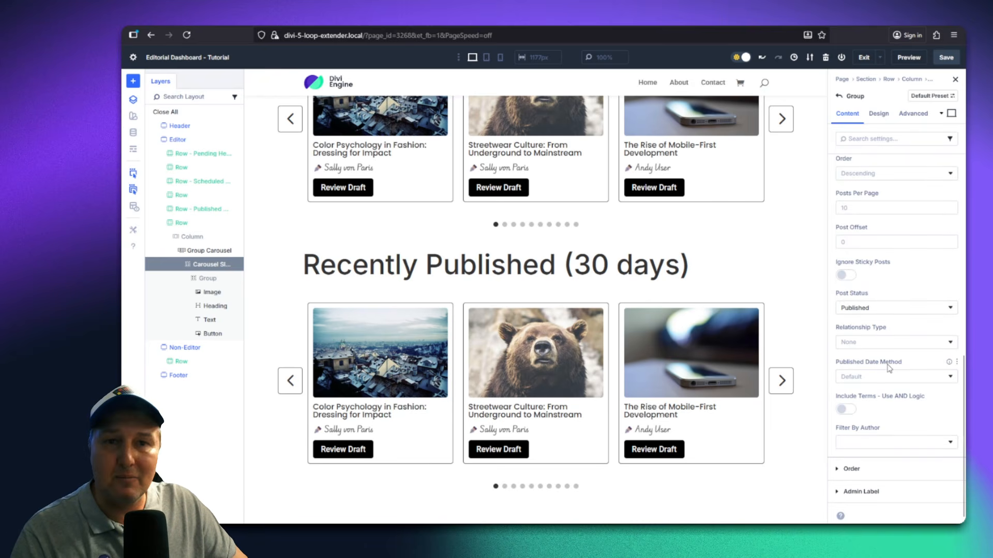
{"action": "left_click", "coordinate": [897, 378]}
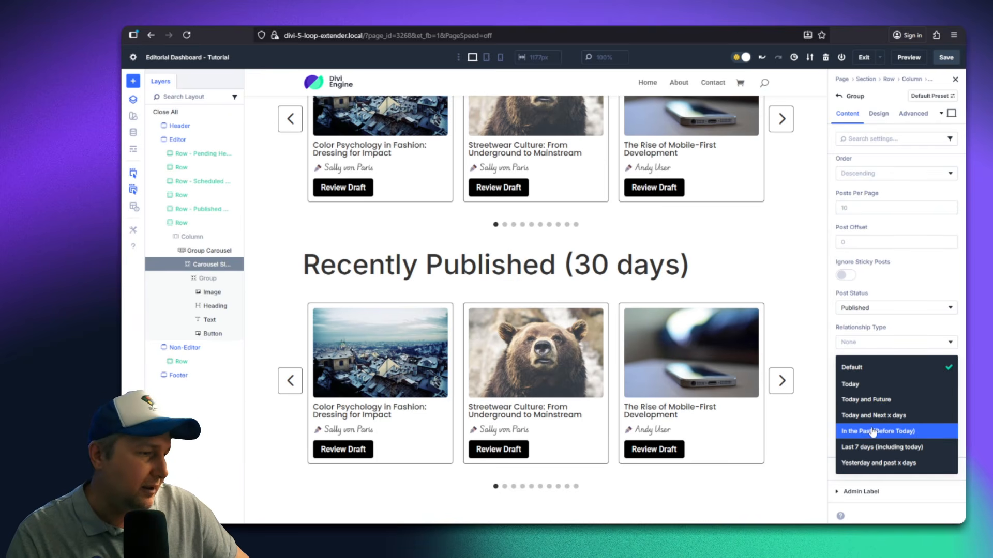
{"action": "left_click", "coordinate": [880, 465]}
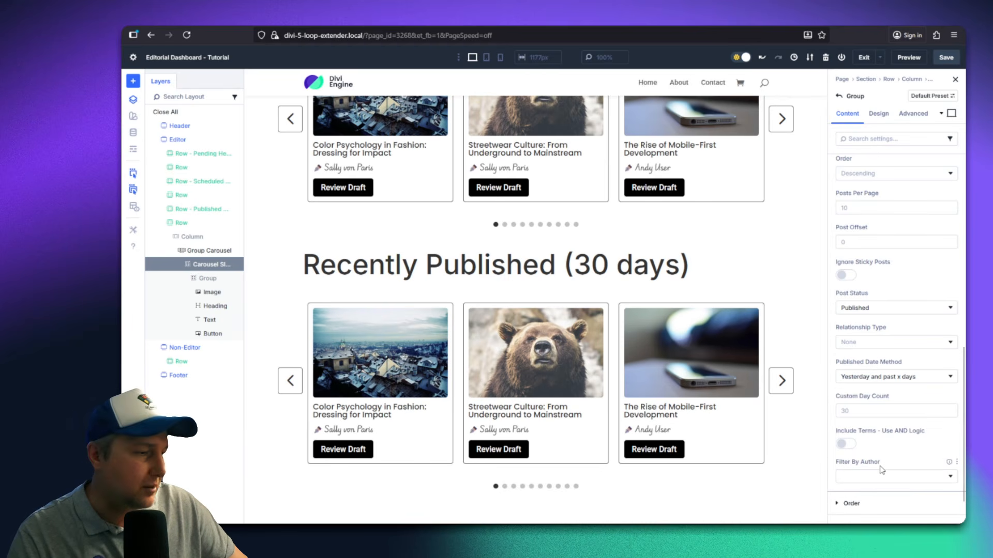
{"action": "left_click", "coordinate": [861, 412]}
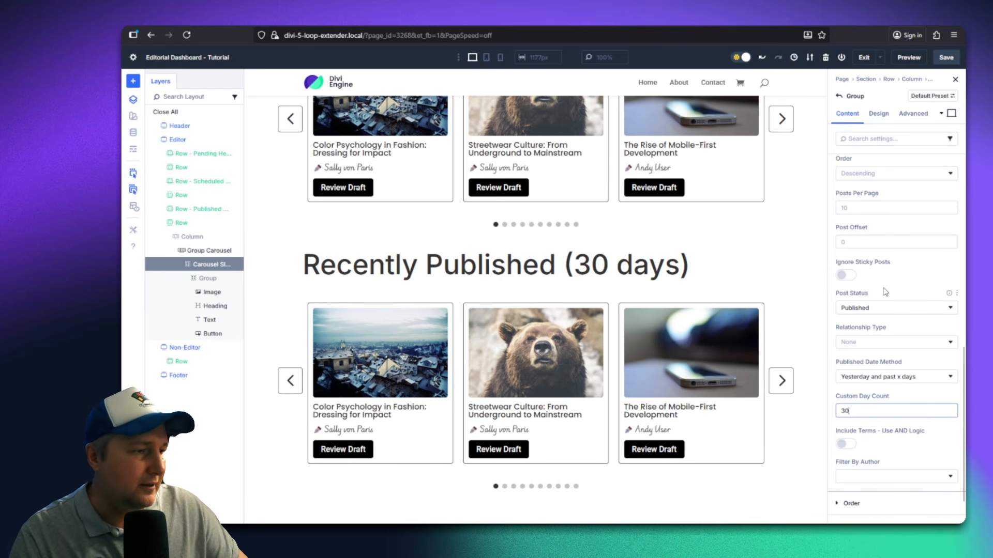
{"action": "left_click", "coordinate": [900, 278]}
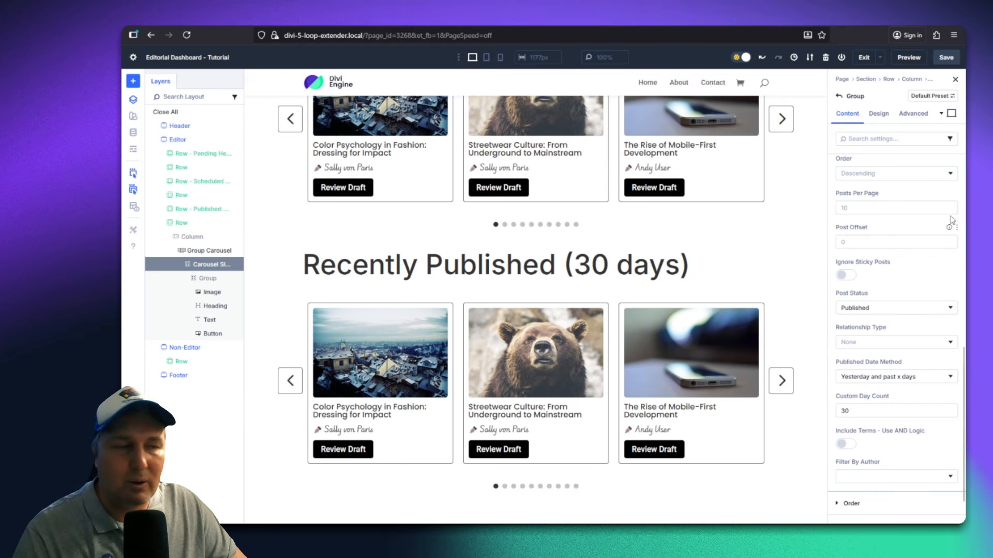
{"action": "left_click", "coordinate": [946, 56]}
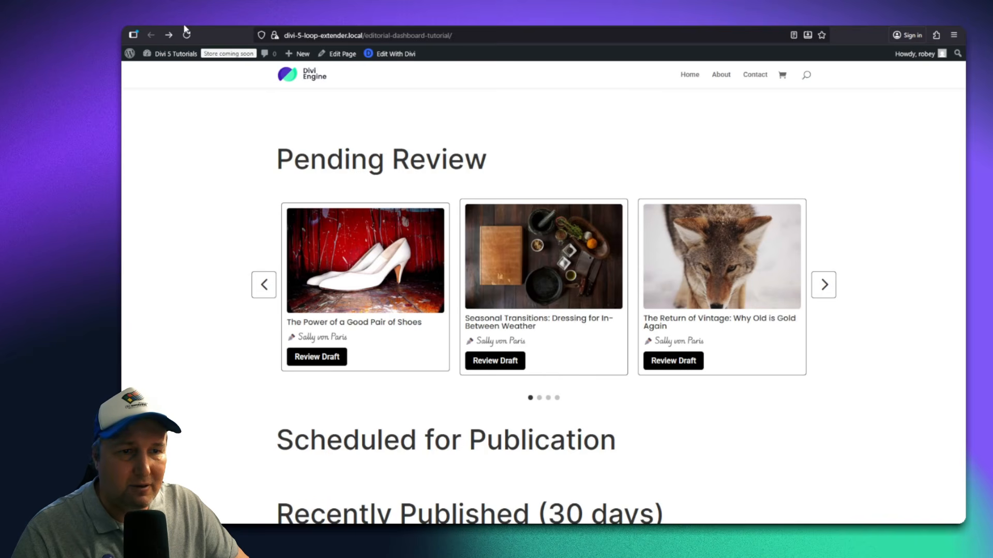
Reload the live editorial dashboard page and check the Pending Review, Scheduled for Publication and Recently Published carousels
{"action": "left_click", "coordinate": [187, 34]}
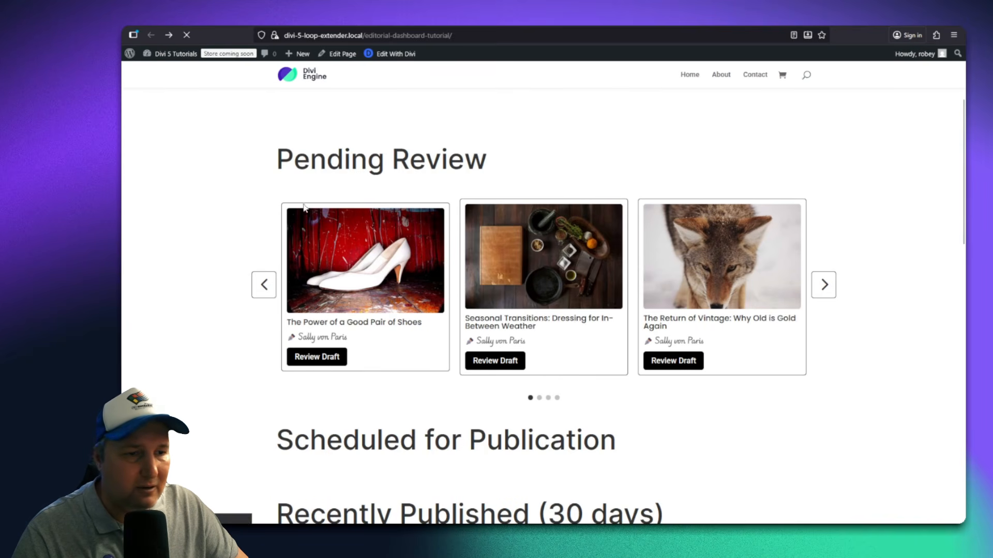
{"action": "scroll", "coordinate": [306, 199], "scroll_direction": "down", "scroll_amount": 6}
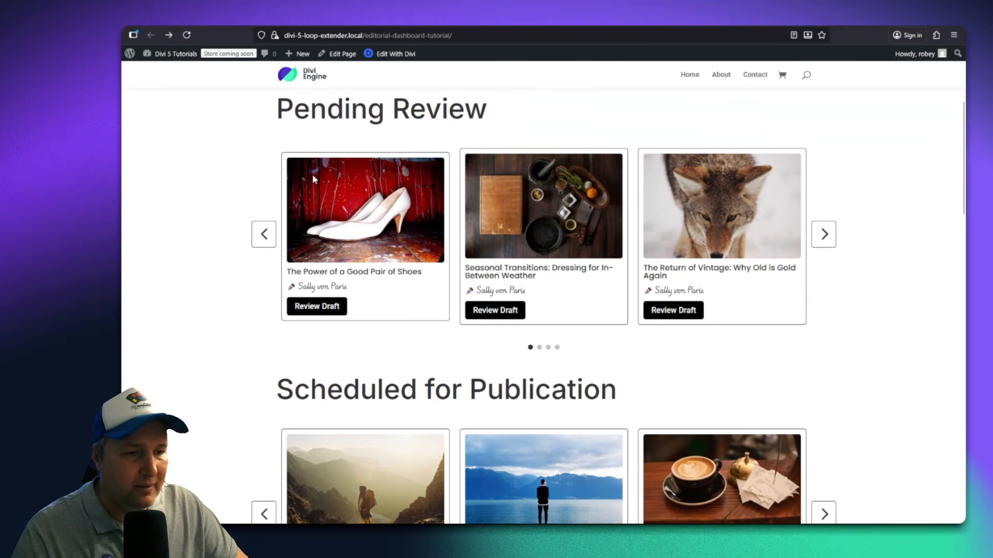
{"action": "scroll", "coordinate": [429, 293], "scroll_direction": "down", "scroll_amount": 2}
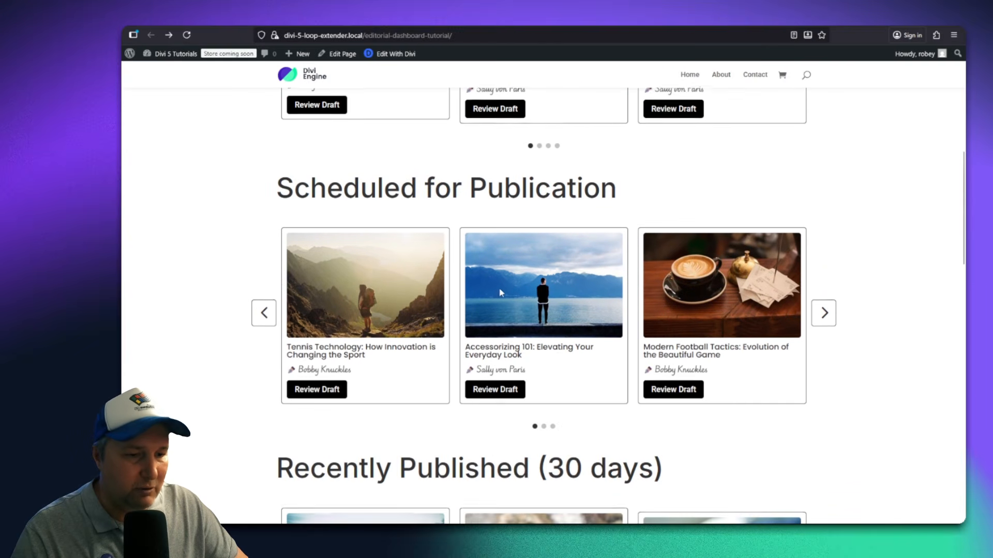
{"action": "scroll", "coordinate": [760, 320], "scroll_direction": "down", "scroll_amount": 4}
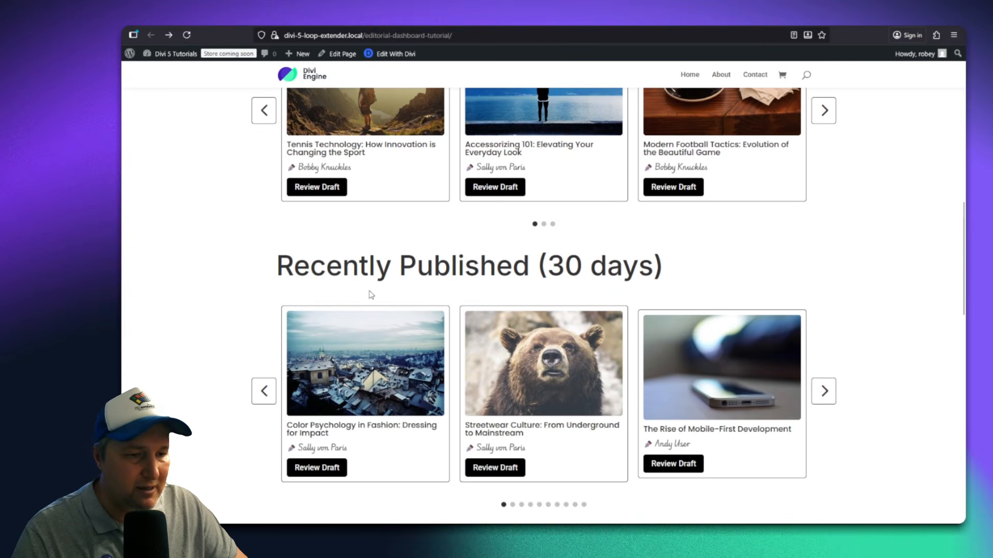
{"action": "scroll", "coordinate": [324, 355], "scroll_direction": "up", "scroll_amount": 12}
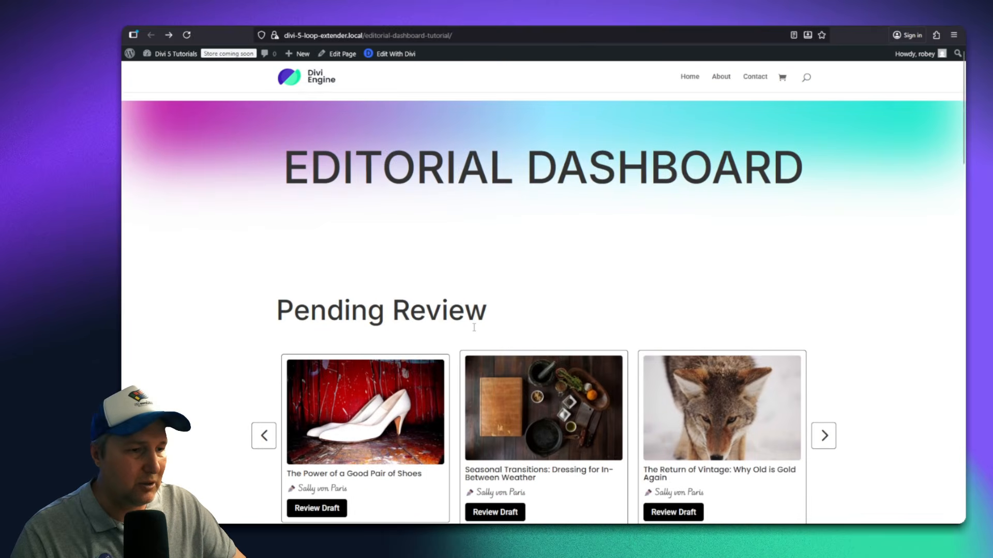
{"action": "scroll", "coordinate": [480, 326], "scroll_direction": "down", "scroll_amount": 5}
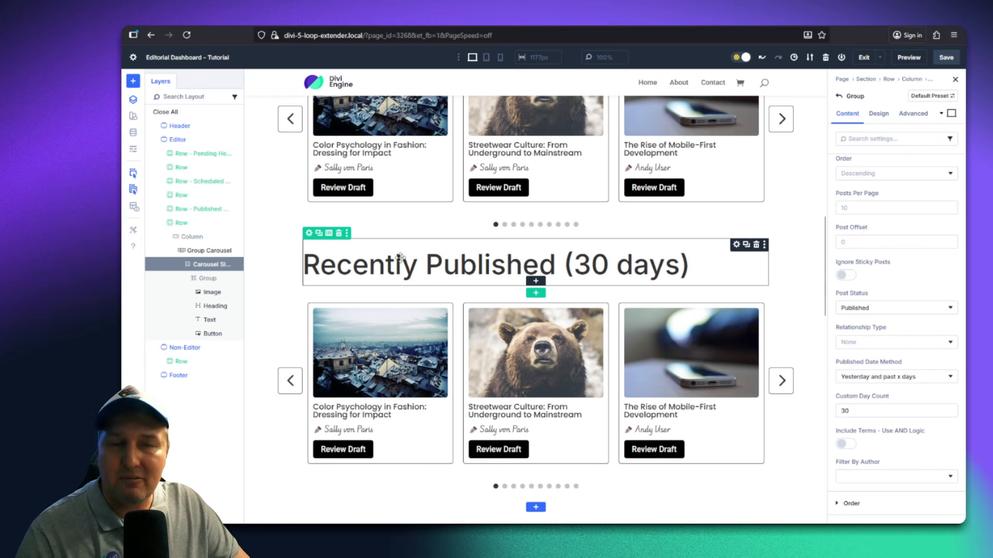
Duplicate the author text module in the Scheduled for Publication carousel's post card
{"action": "scroll", "coordinate": [396, 259], "scroll_direction": "up", "scroll_amount": 2}
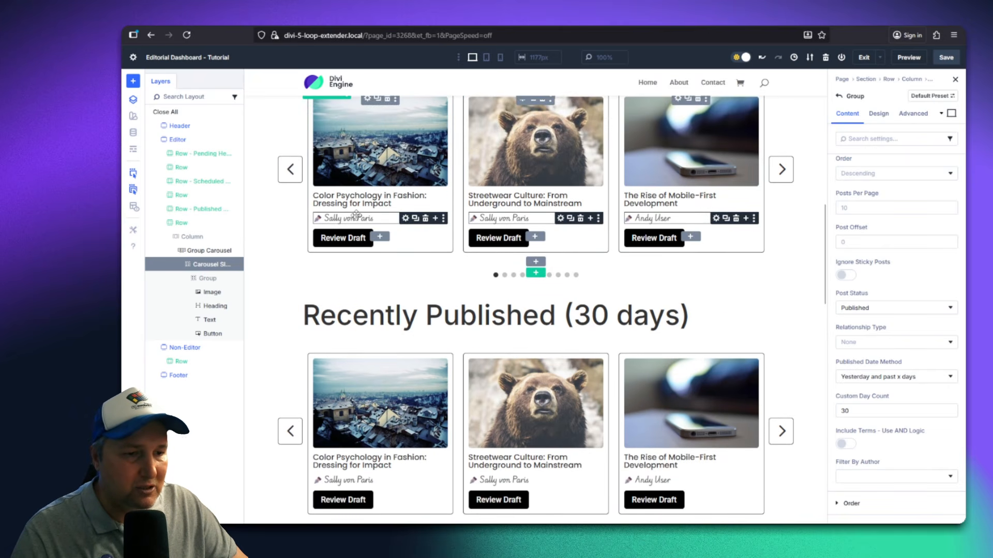
{"action": "scroll", "coordinate": [362, 222], "scroll_direction": "up", "scroll_amount": 5}
{"action": "scroll", "coordinate": [357, 217], "scroll_direction": "down", "scroll_amount": 4}
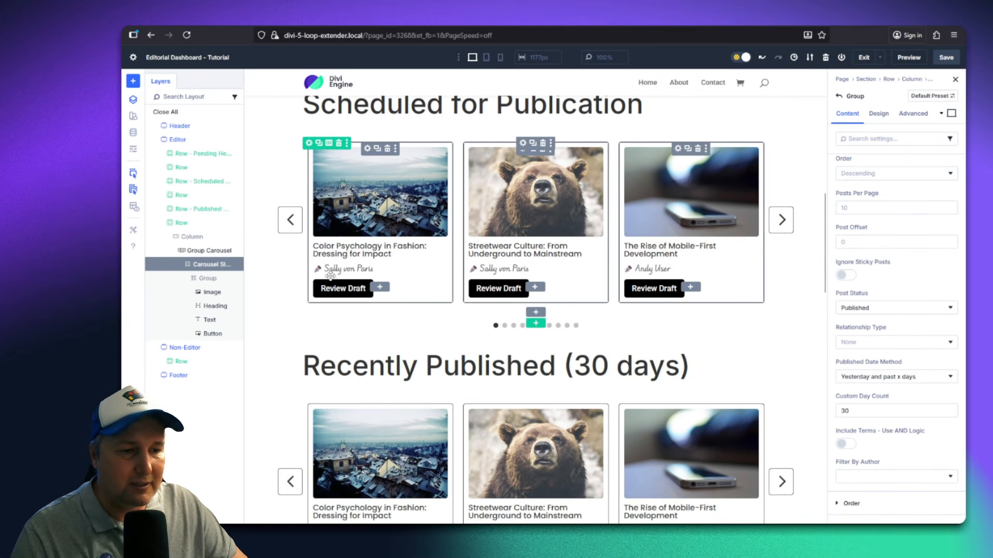
{"action": "scroll", "coordinate": [367, 214], "scroll_direction": "up", "scroll_amount": 1}
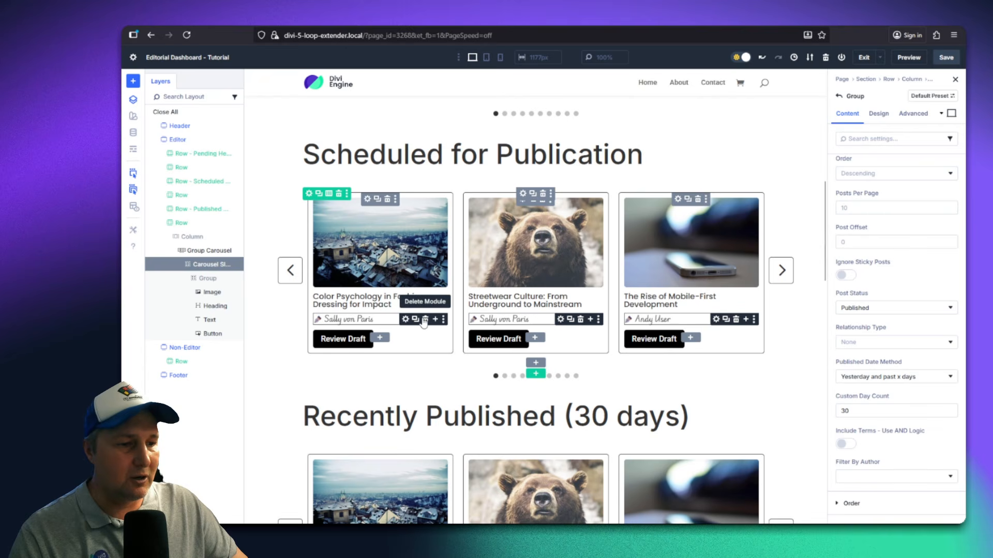
{"action": "left_click", "coordinate": [415, 319]}
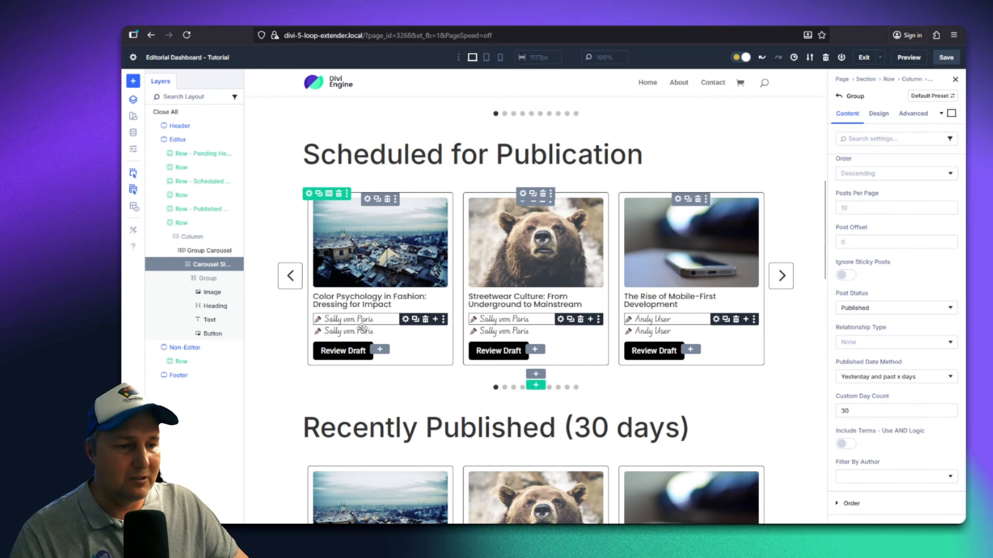
Replace the Loop Author content in the duplicated text module's body with the Loop Publish Date dynamic content
{"action": "left_click", "coordinate": [362, 330]}
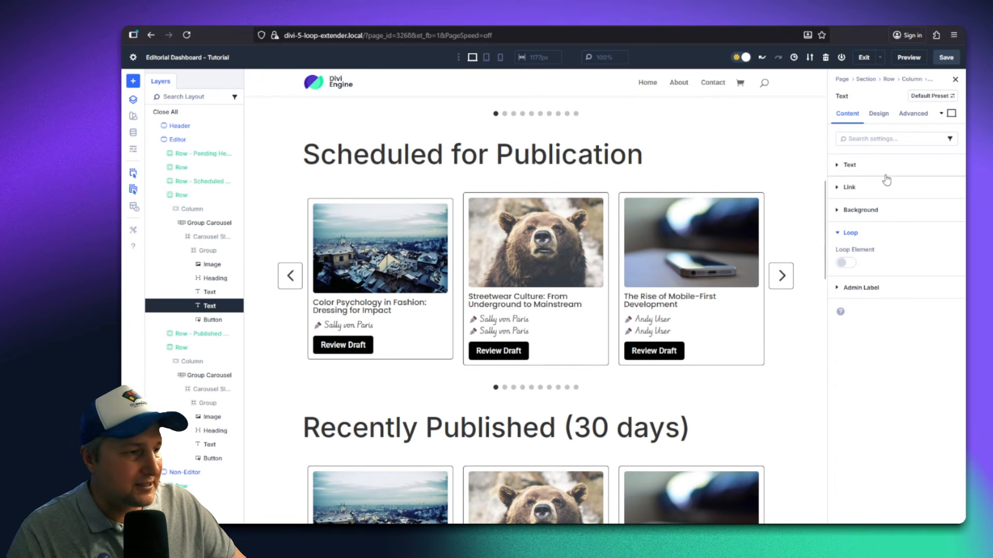
{"action": "left_click", "coordinate": [845, 165]}
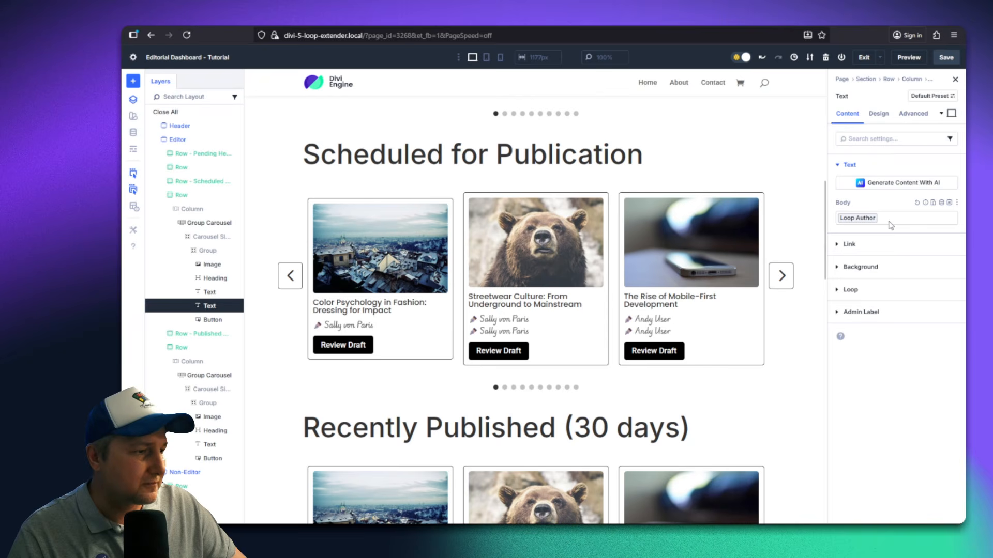
{"action": "left_click", "coordinate": [919, 203]}
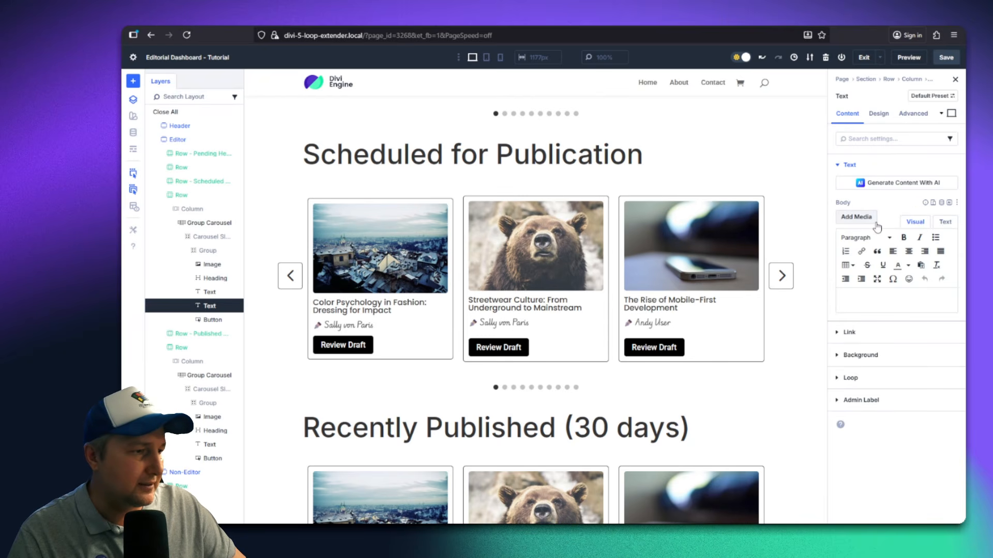
{"action": "left_click", "coordinate": [941, 203]}
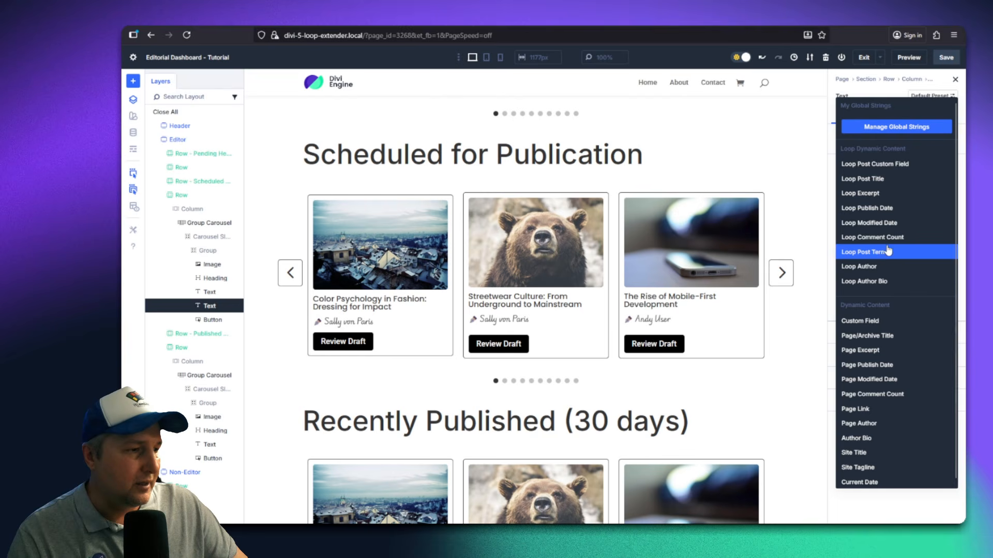
{"action": "left_click", "coordinate": [909, 209]}
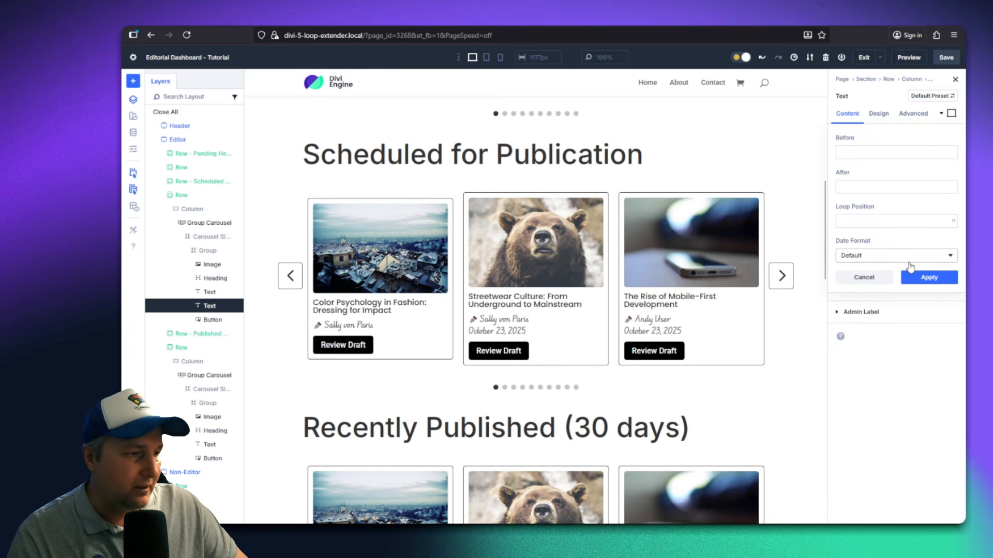
Add a calendar emoji (📅) as the Before text of the Loop Publish Date and apply it
{"action": "left_click", "coordinate": [862, 152]}
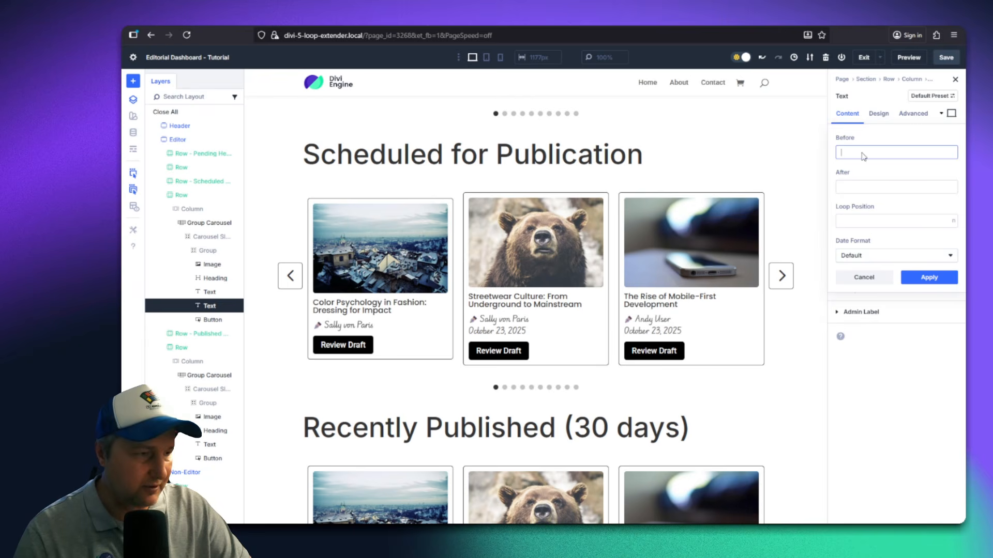
{"action": "type", "text": "📅"}
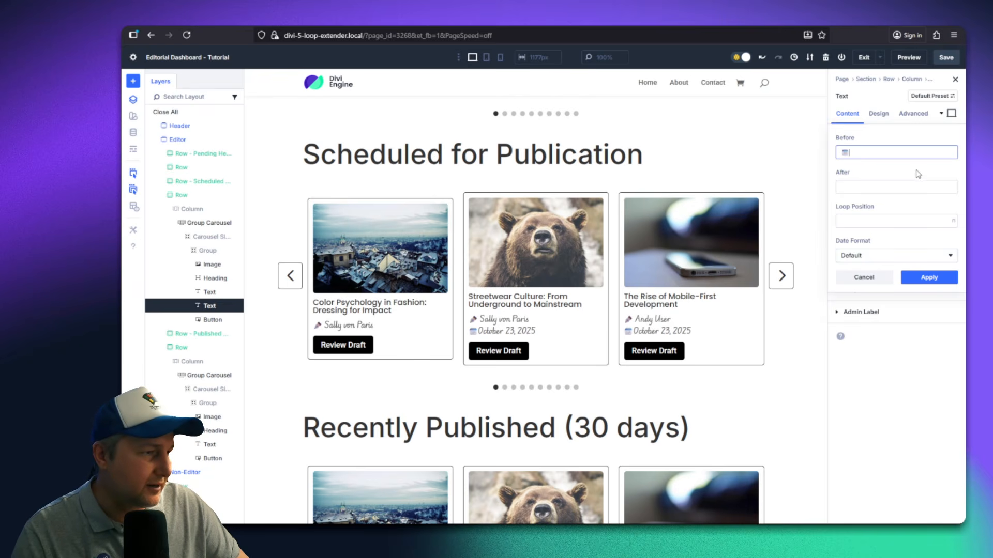
{"action": "left_click", "coordinate": [929, 277]}
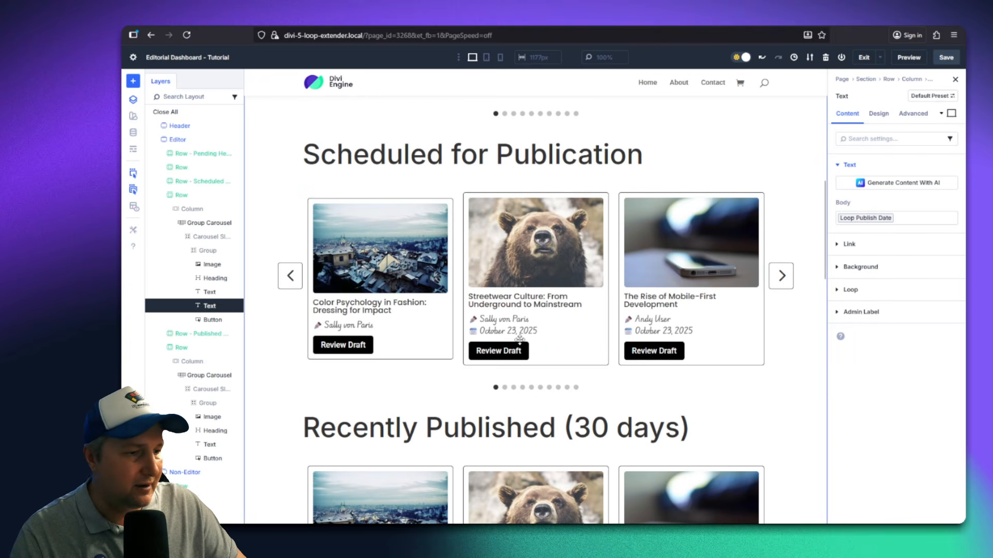
{"action": "scroll", "coordinate": [394, 319], "scroll_direction": "down", "scroll_amount": 2}
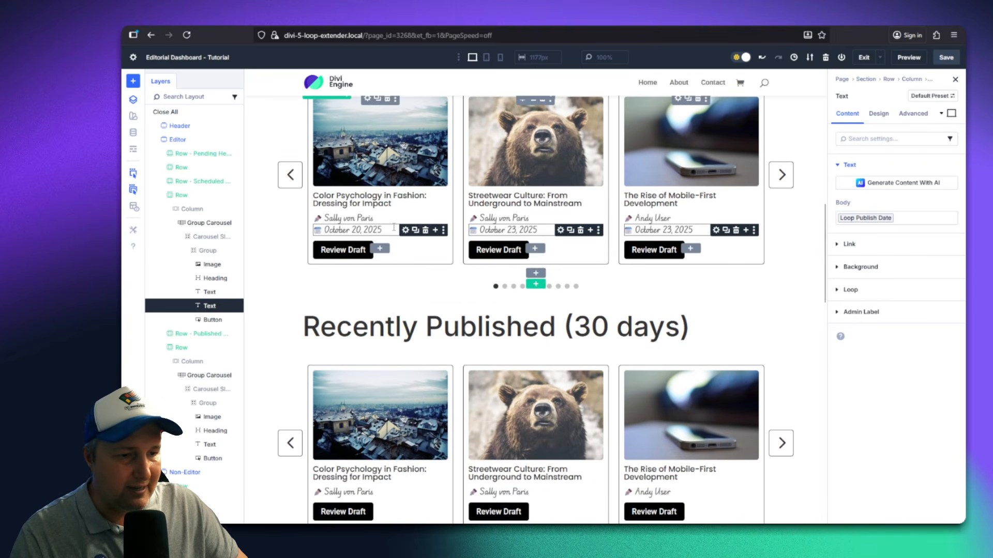
Copy the publish date text module from the Scheduled carousel's card, paste it below the author in the Recently Published card, and save the page
{"action": "right_click", "coordinate": [408, 234]}
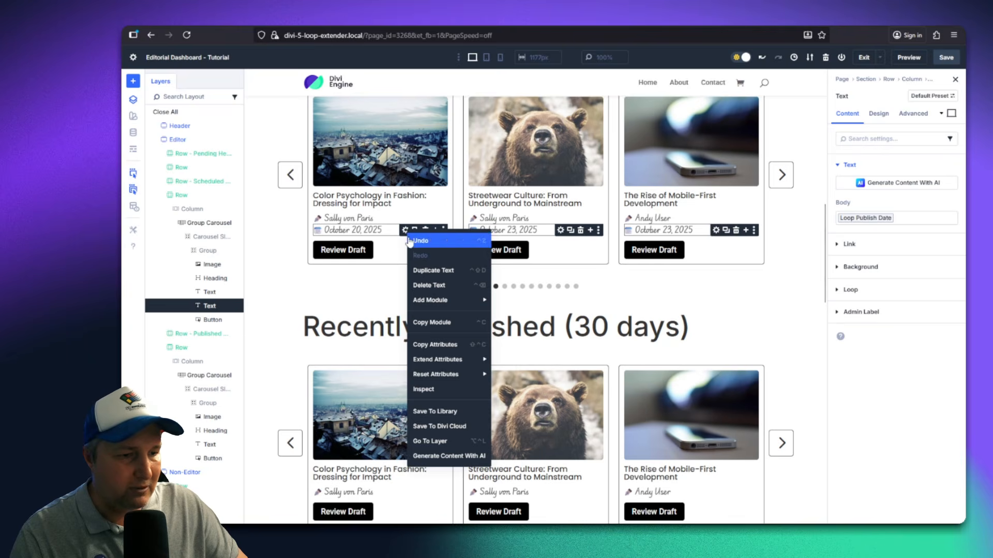
{"action": "left_click", "coordinate": [435, 321]}
{"action": "scroll", "coordinate": [423, 334], "scroll_direction": "down", "scroll_amount": 3}
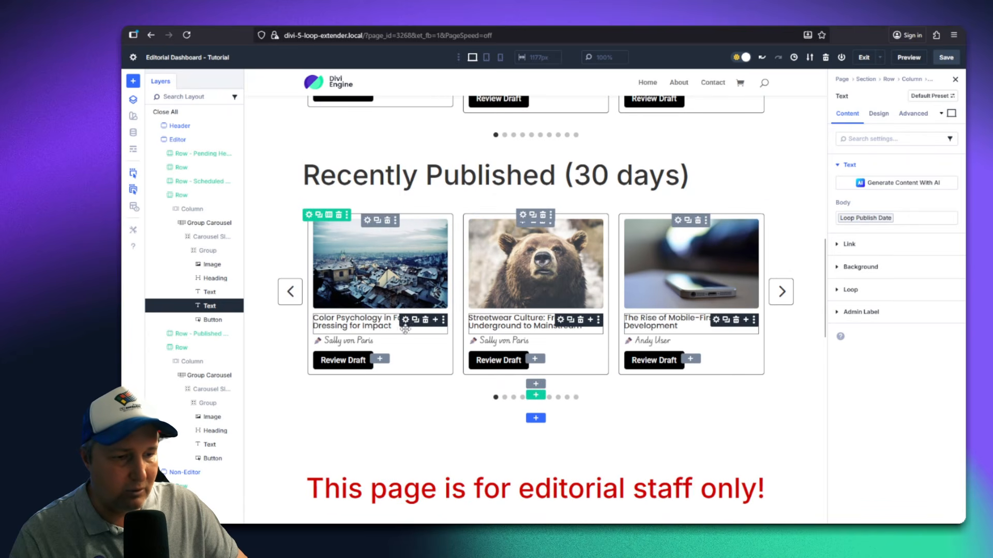
{"action": "right_click", "coordinate": [366, 341]}
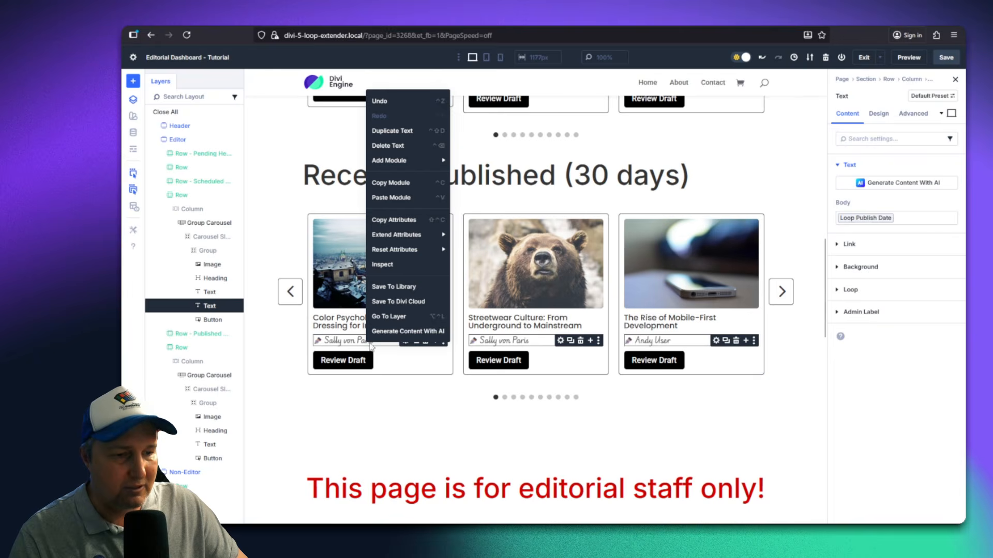
{"action": "left_click", "coordinate": [386, 199]}
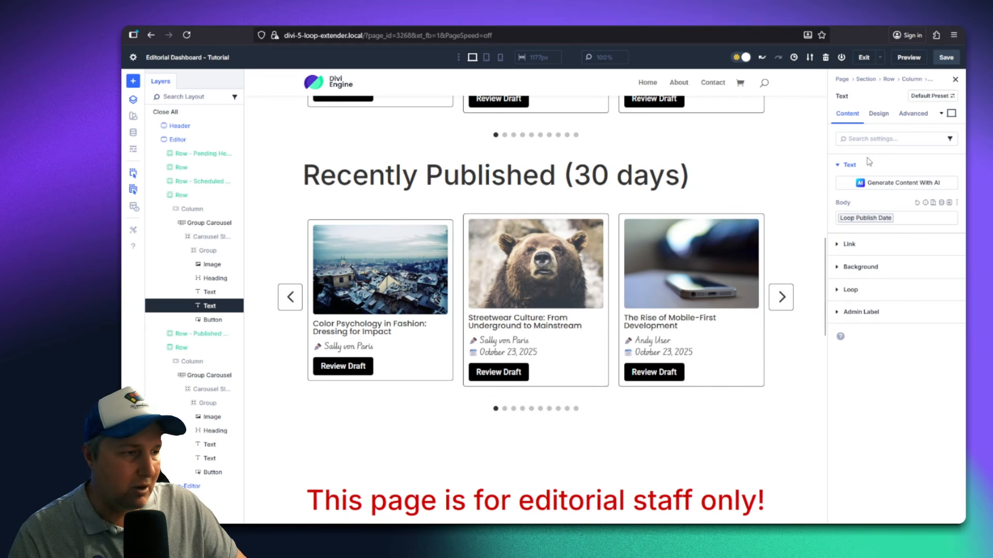
{"action": "left_click", "coordinate": [947, 61]}
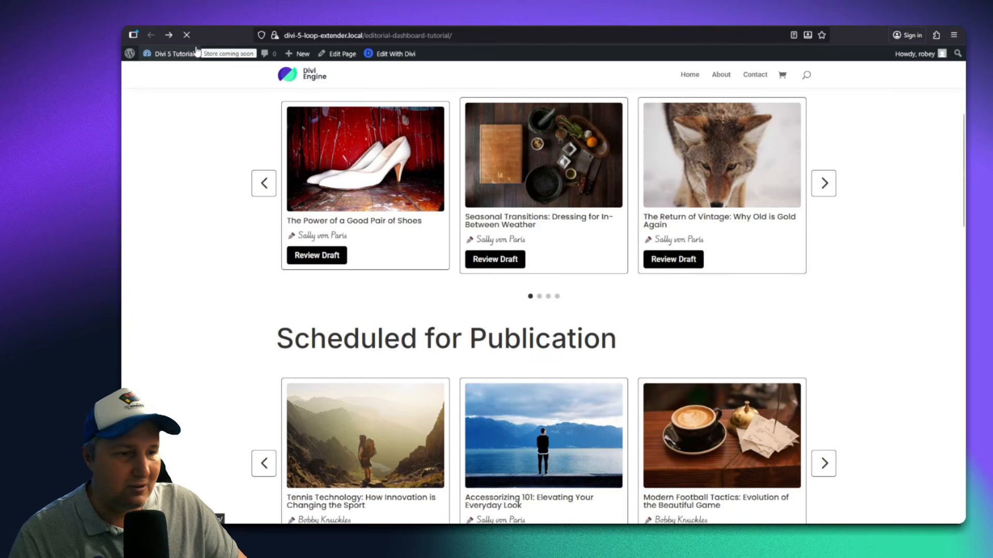
Check the live dashboard's Pending Review and Scheduled for Publication carousels, advancing the scheduled cards to view their publish dates
{"action": "scroll", "coordinate": [310, 269], "scroll_direction": "up", "scroll_amount": 5}
{"action": "scroll", "coordinate": [309, 267], "scroll_direction": "down", "scroll_amount": 4}
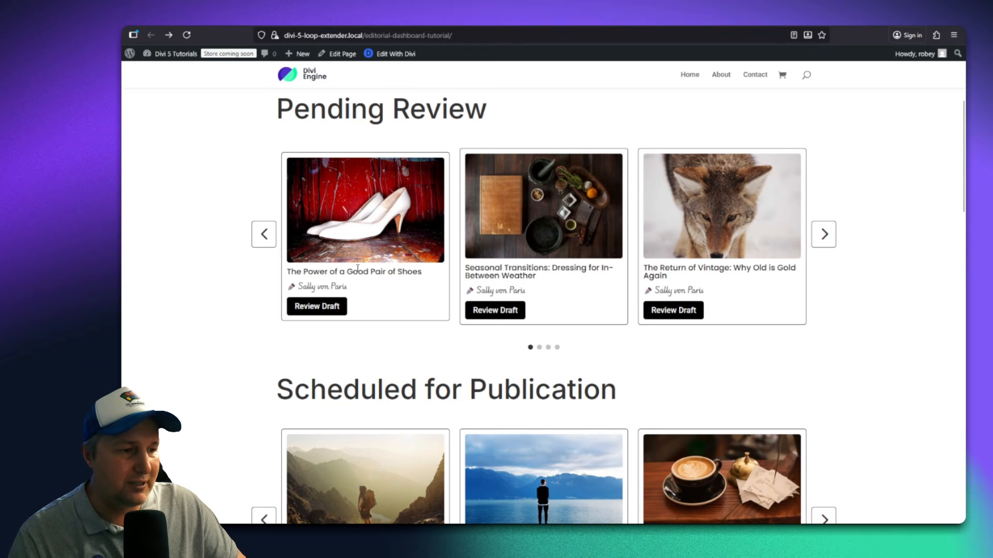
{"action": "scroll", "coordinate": [357, 267], "scroll_direction": "down", "scroll_amount": 6}
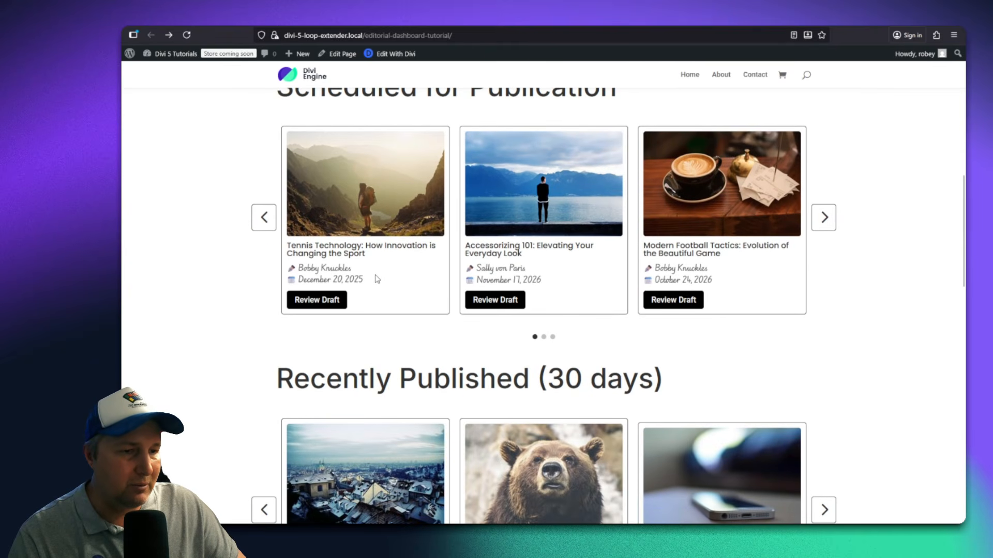
{"action": "scroll", "coordinate": [376, 280], "scroll_direction": "up", "scroll_amount": 1}
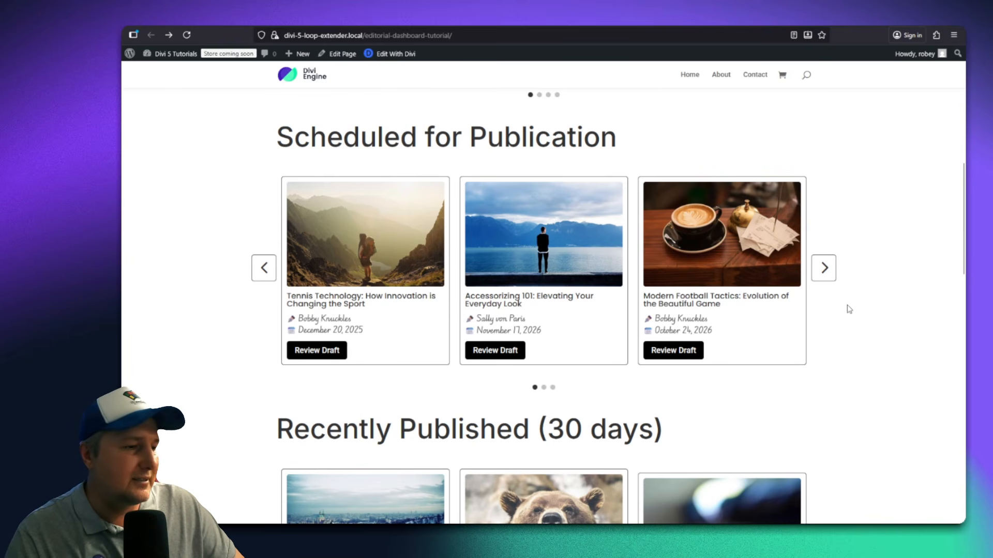
{"action": "left_click", "coordinate": [823, 267]}
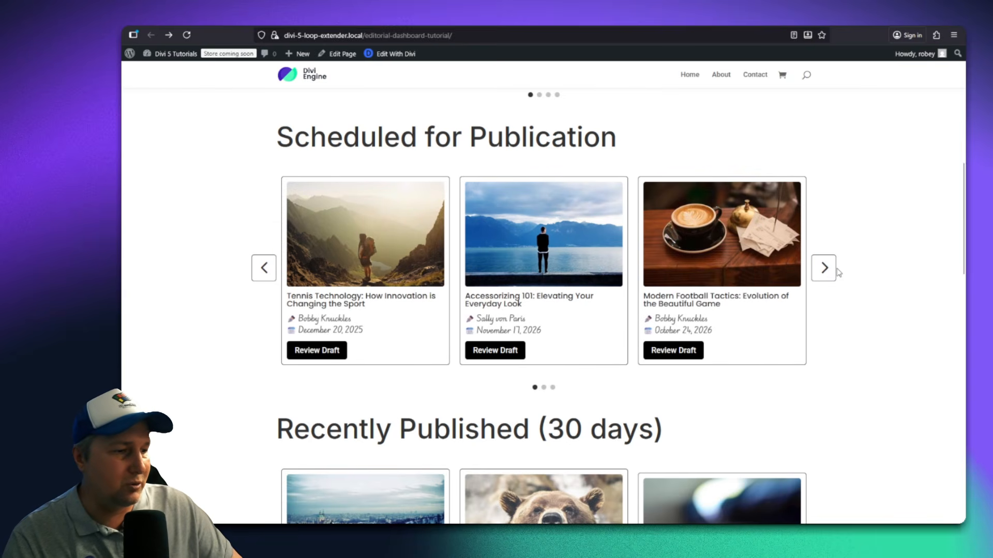
{"action": "left_click", "coordinate": [824, 268]}
Advance through the live Recently Published carousel to check the publish dates on its post cards
{"action": "scroll", "coordinate": [829, 275], "scroll_direction": "down", "scroll_amount": 4}
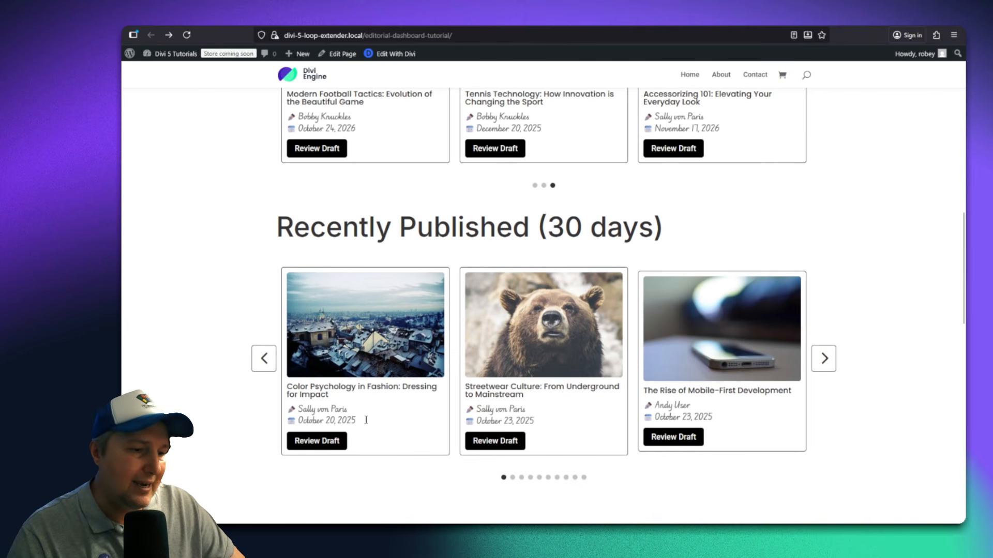
{"action": "left_click", "coordinate": [824, 357]}
{"action": "left_click", "coordinate": [824, 357]}
{"action": "left_click", "coordinate": [824, 357]}
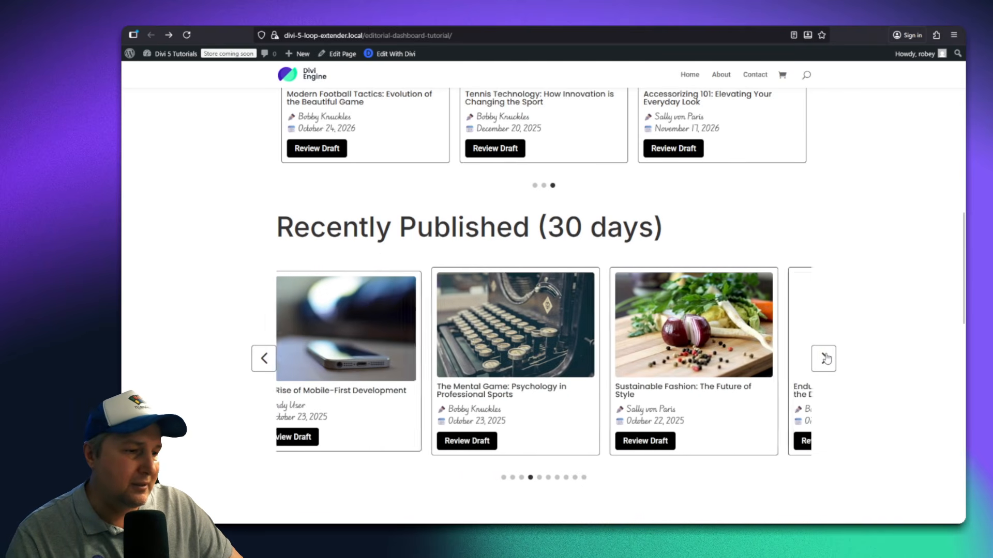
{"action": "left_click", "coordinate": [824, 357]}
{"action": "left_click", "coordinate": [827, 358]}
{"action": "left_click", "coordinate": [827, 358]}
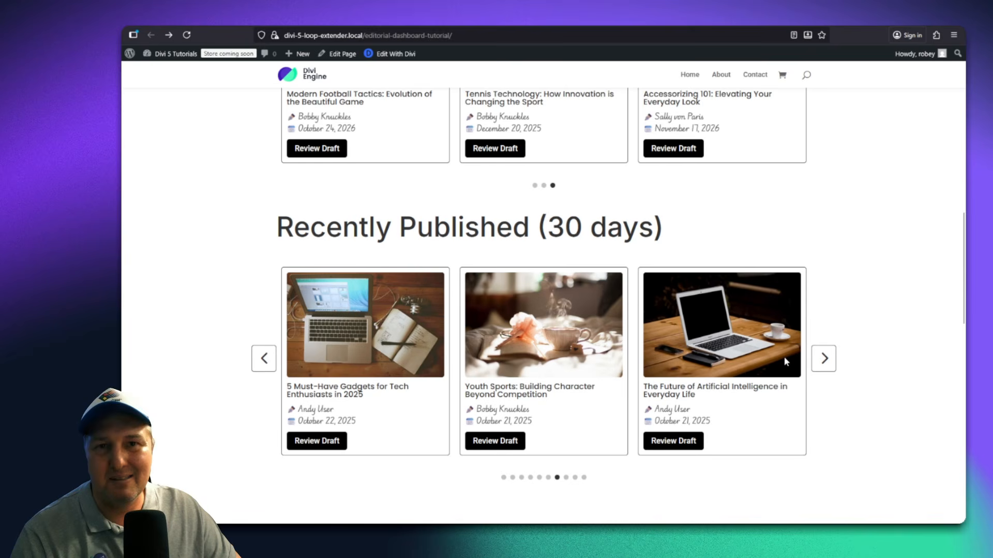
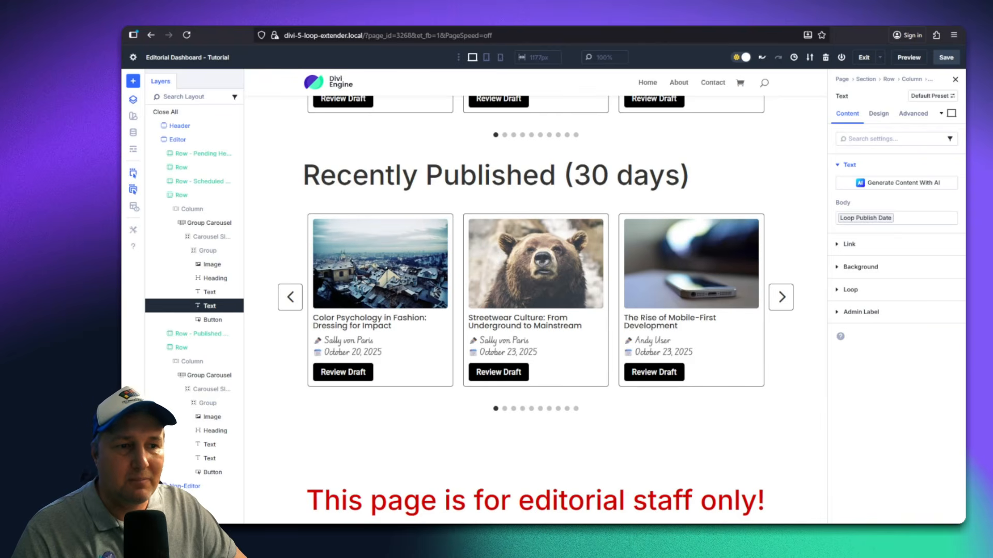
Collapse the Editor and Non-Editor sections in the layer tree
{"action": "scroll", "coordinate": [452, 284], "scroll_direction": "up", "scroll_amount": 15}
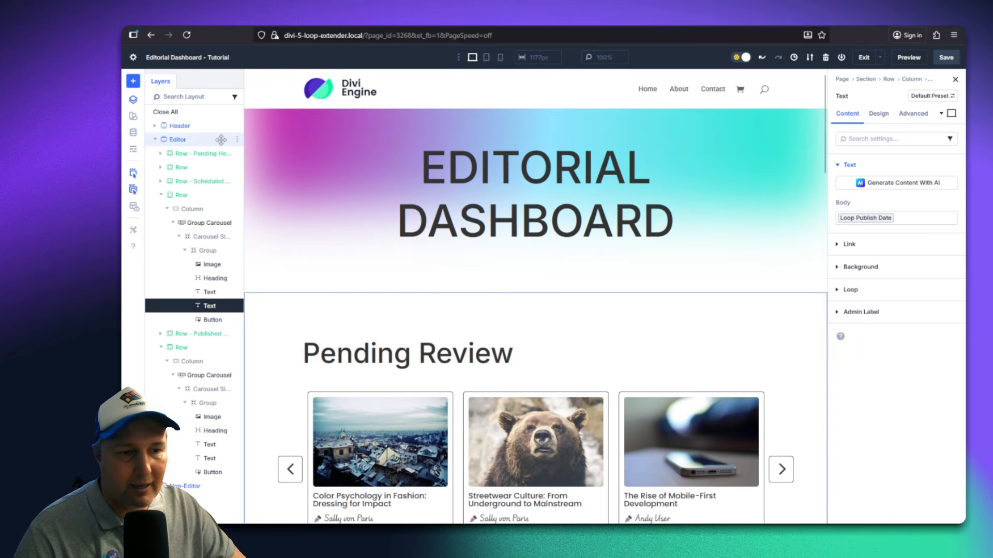
{"action": "left_click", "coordinate": [155, 140]}
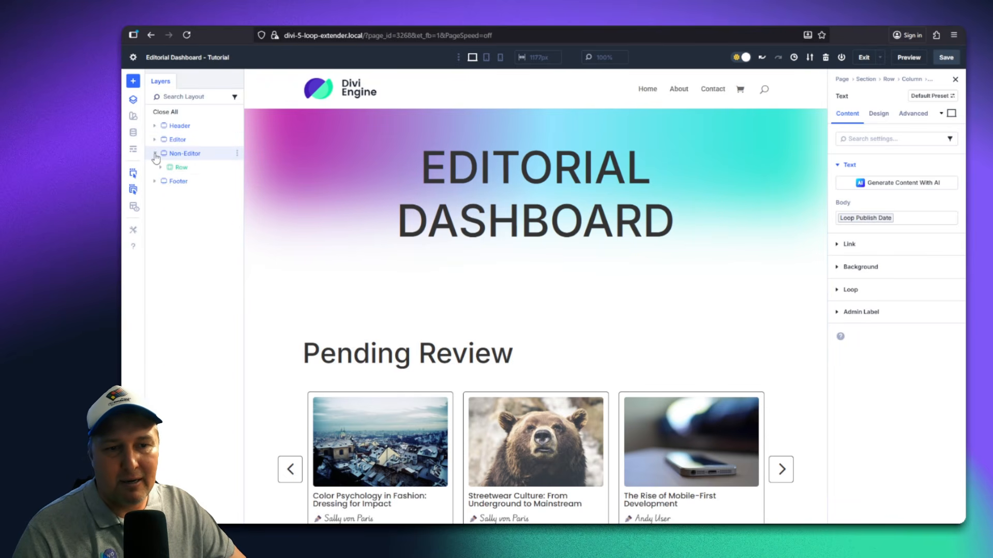
{"action": "left_click", "coordinate": [155, 155]}
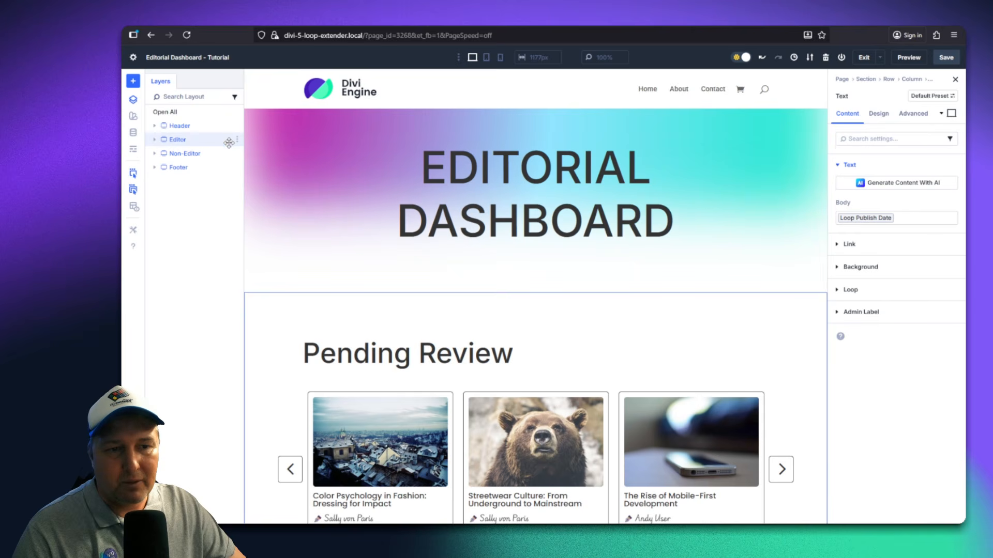
Add a User Role condition displaying the Editor section only if the role is Administrator or Editor, apply it, and save the page
{"action": "left_click", "coordinate": [213, 140]}
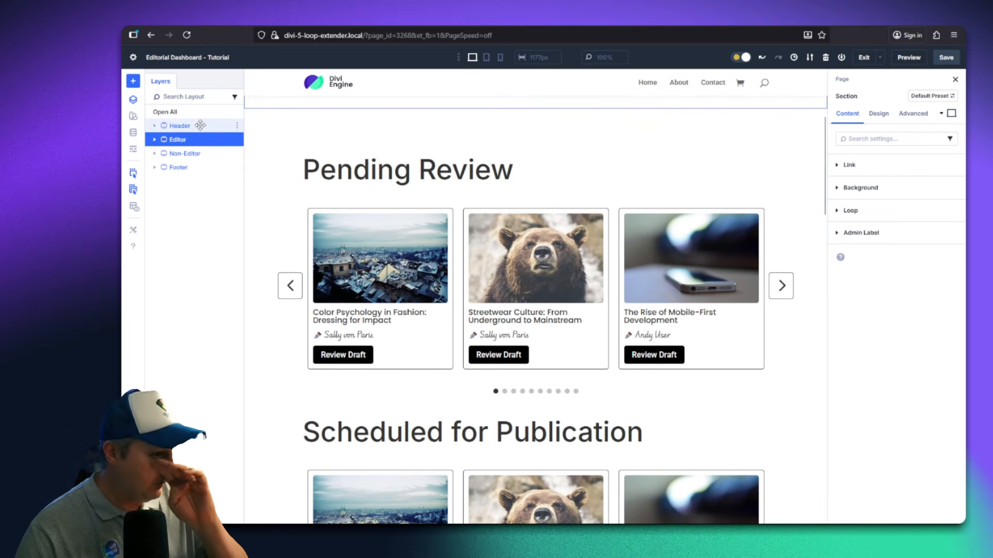
{"action": "left_click", "coordinate": [911, 115]}
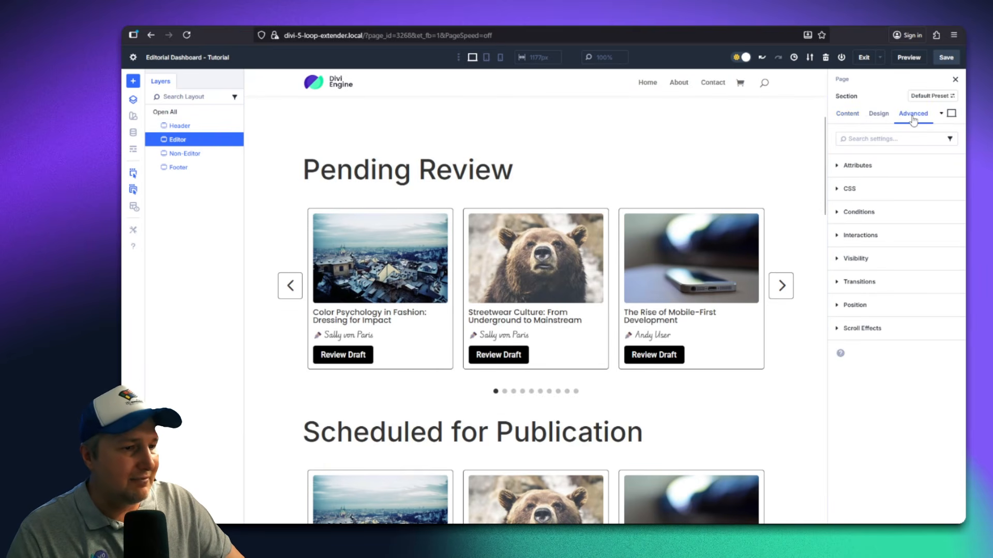
{"action": "left_click", "coordinate": [885, 217]}
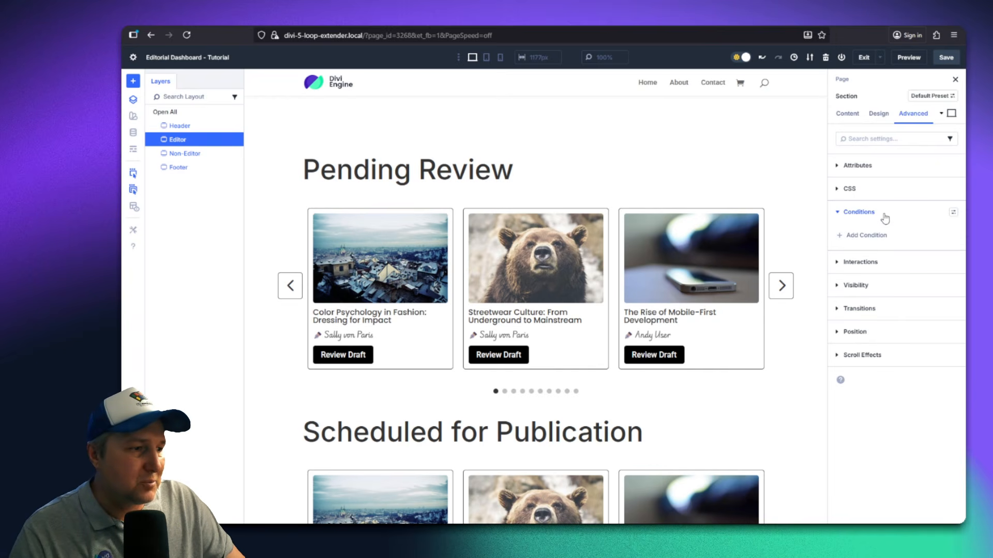
{"action": "left_click", "coordinate": [858, 237]}
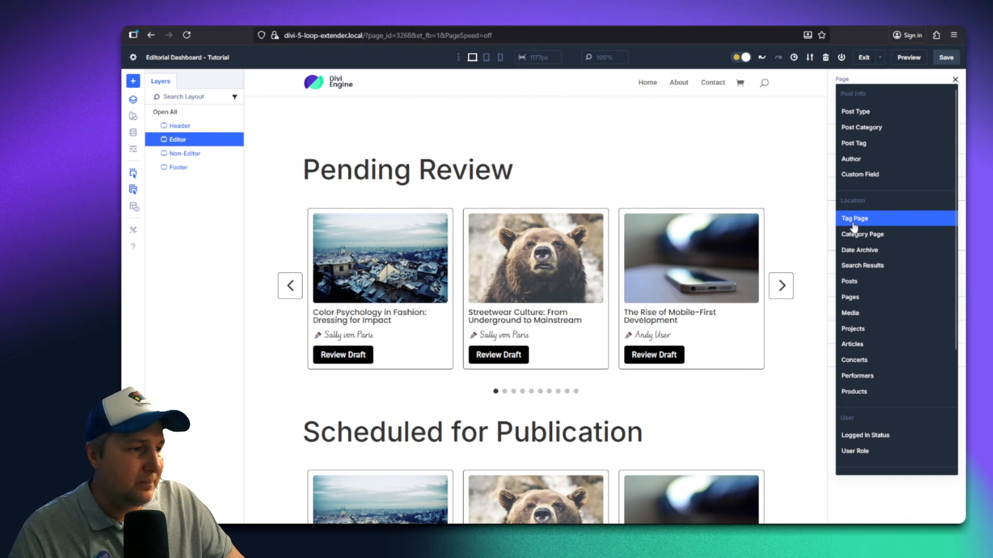
{"action": "scroll", "coordinate": [879, 352], "scroll_direction": "down", "scroll_amount": 2}
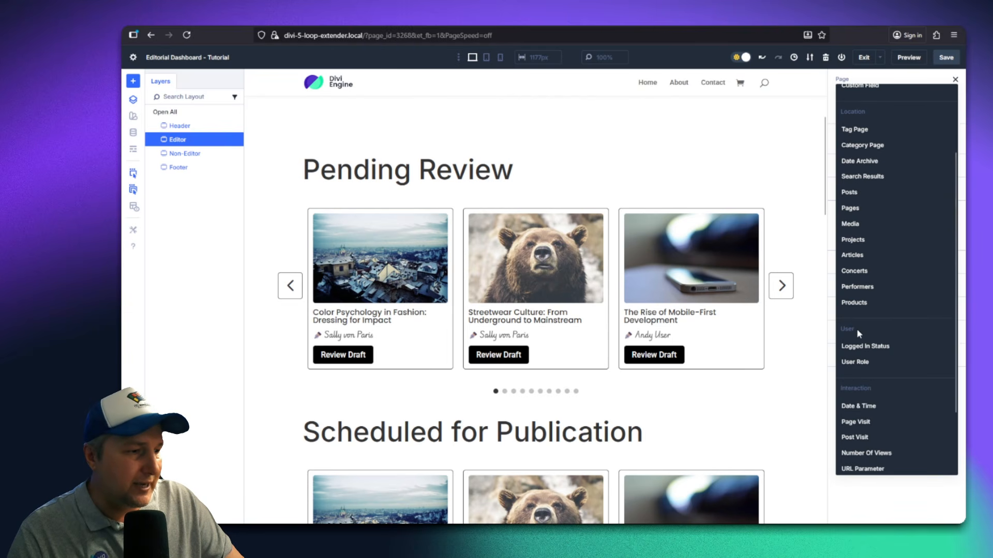
{"action": "left_click", "coordinate": [863, 365]}
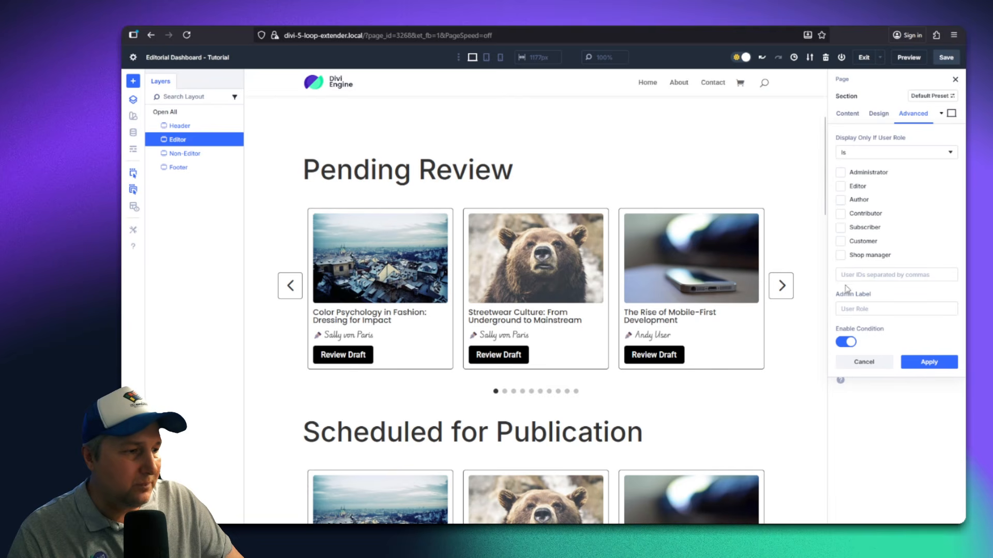
{"action": "left_click", "coordinate": [853, 173]}
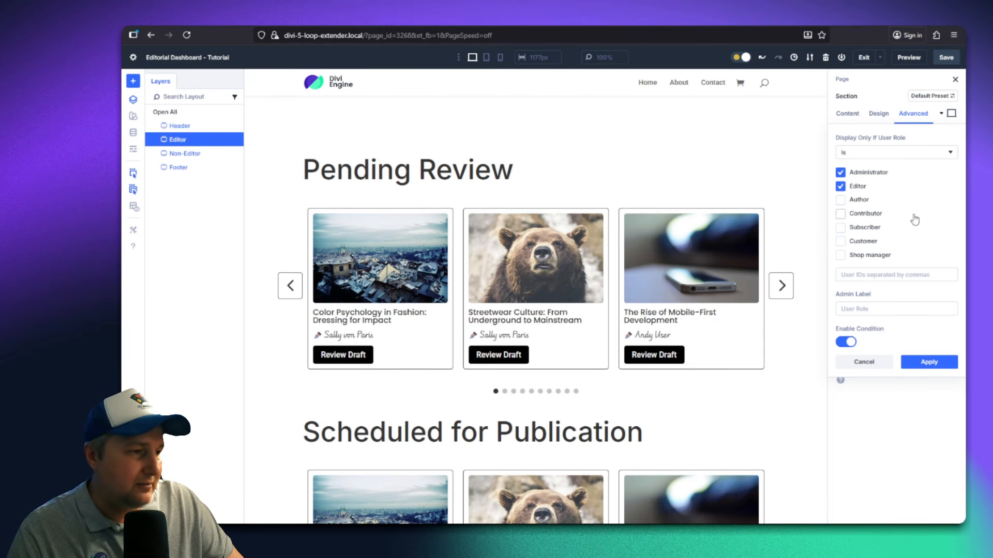
{"action": "left_click", "coordinate": [923, 363]}
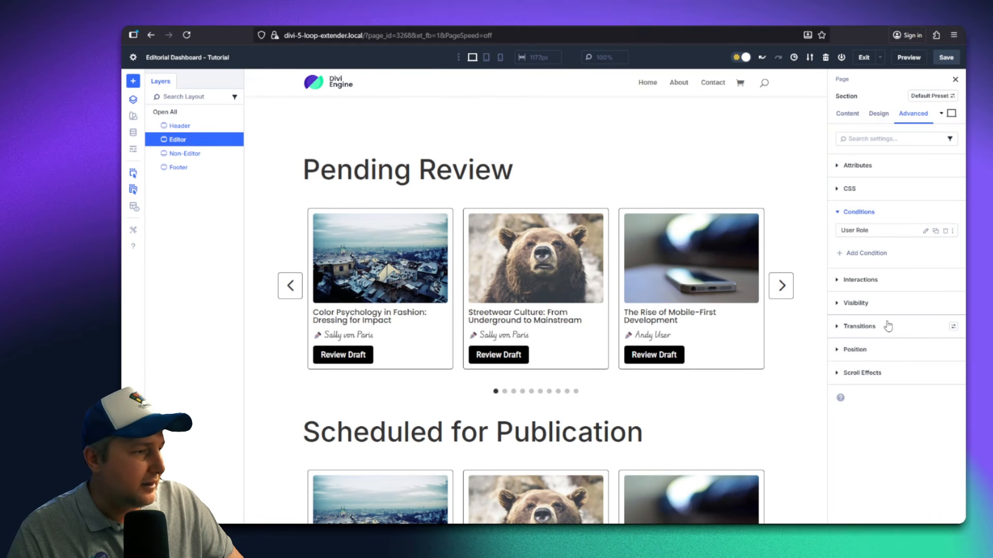
{"action": "left_click", "coordinate": [954, 57]}
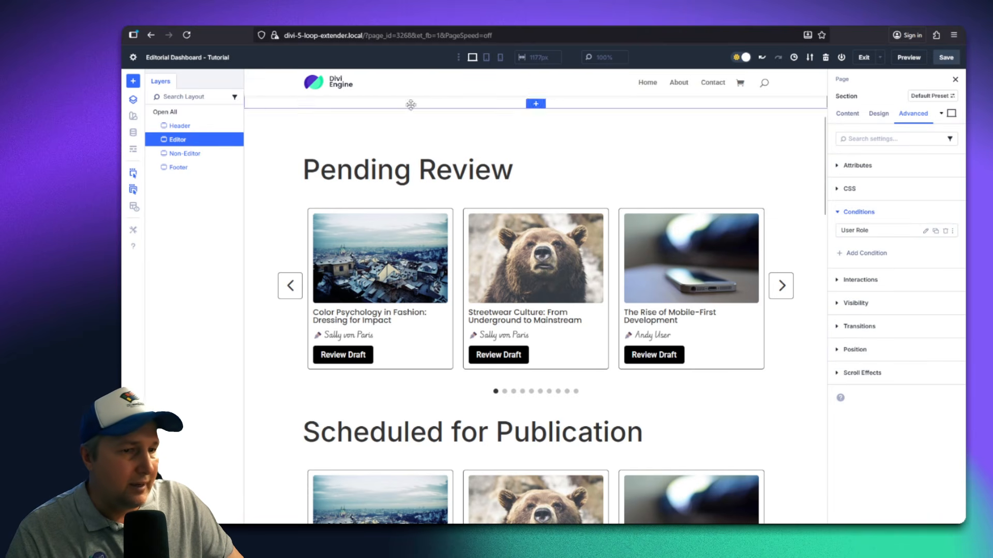
Add a User Role condition to the Non-Editor section set to Is Not Administrator or Editor, apply it, and save the page
{"action": "left_click", "coordinate": [184, 154]}
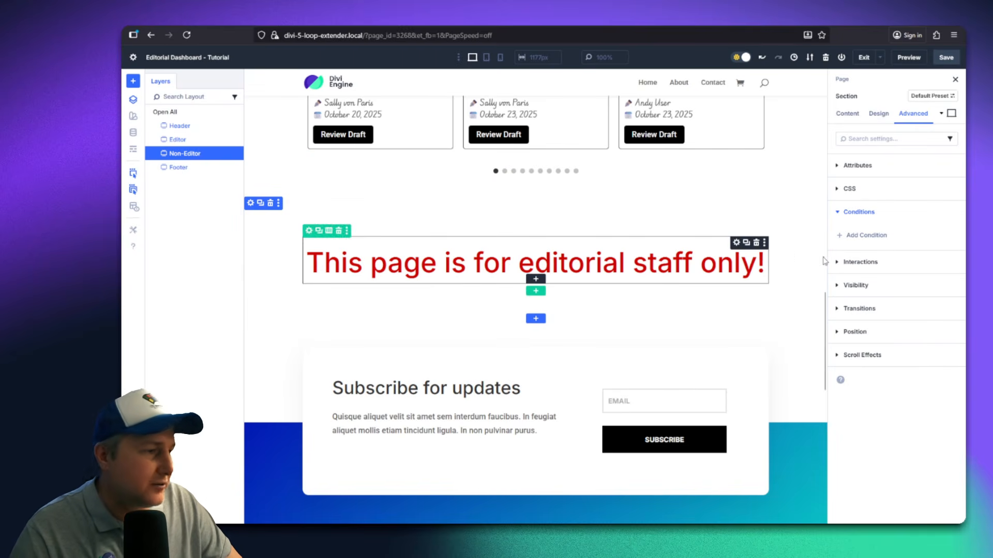
{"action": "left_click", "coordinate": [862, 235]}
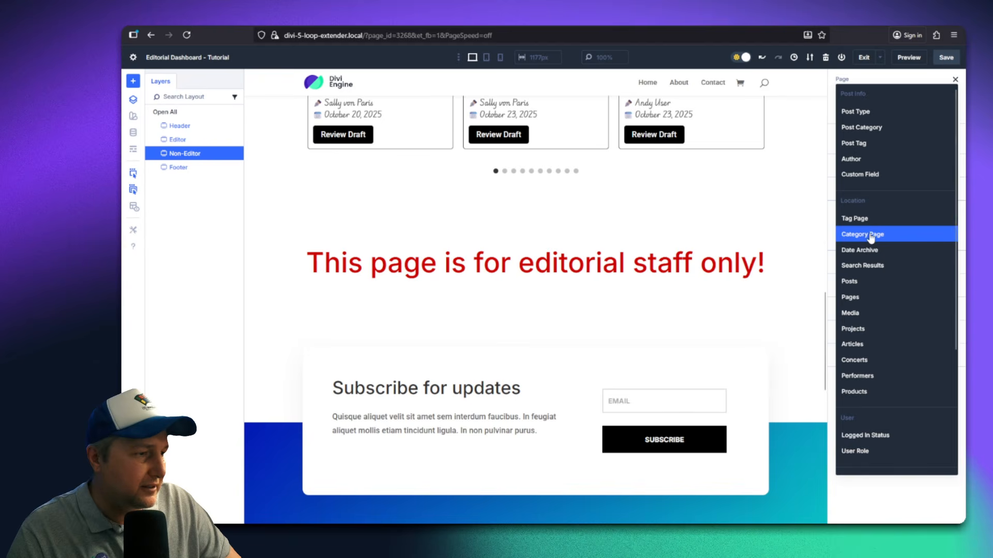
{"action": "scroll", "coordinate": [902, 357], "scroll_direction": "down", "scroll_amount": 2}
{"action": "left_click", "coordinate": [905, 365]}
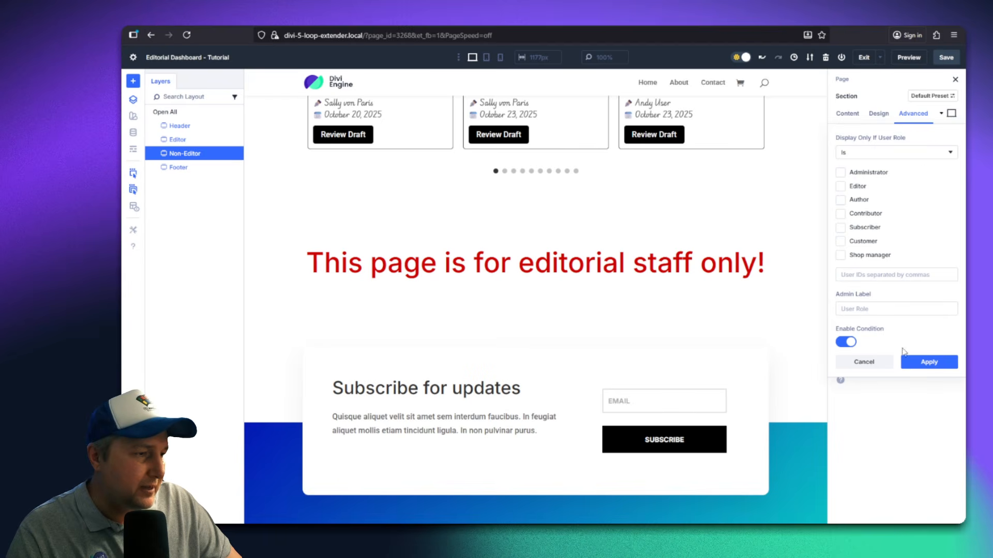
{"action": "left_click", "coordinate": [870, 157]}
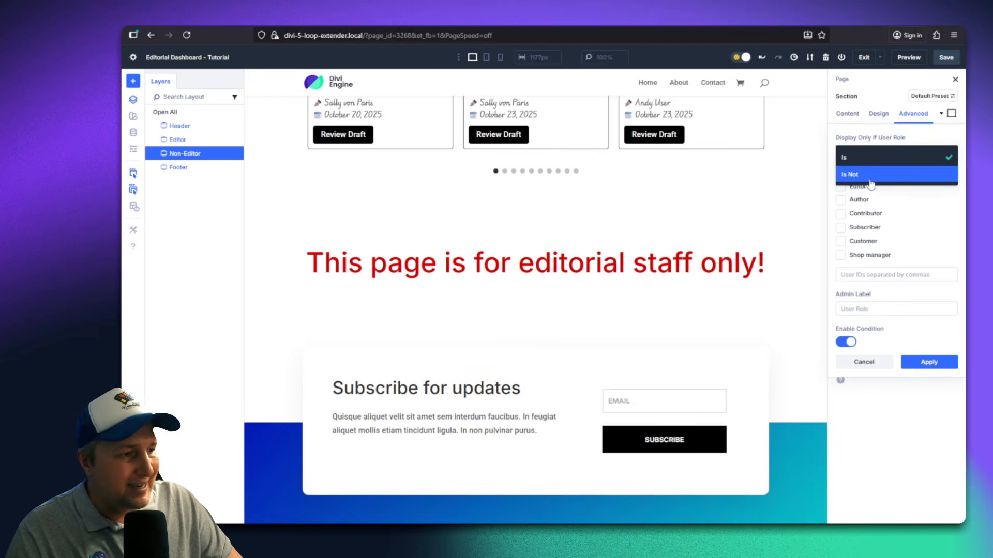
{"action": "left_click", "coordinate": [864, 175]}
{"action": "left_click", "coordinate": [858, 176]}
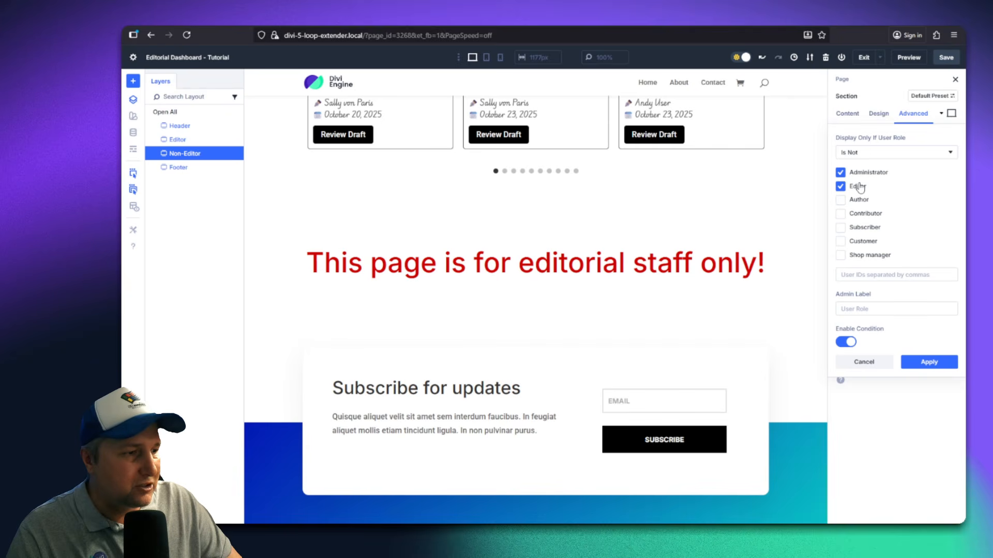
{"action": "left_click", "coordinate": [931, 364]}
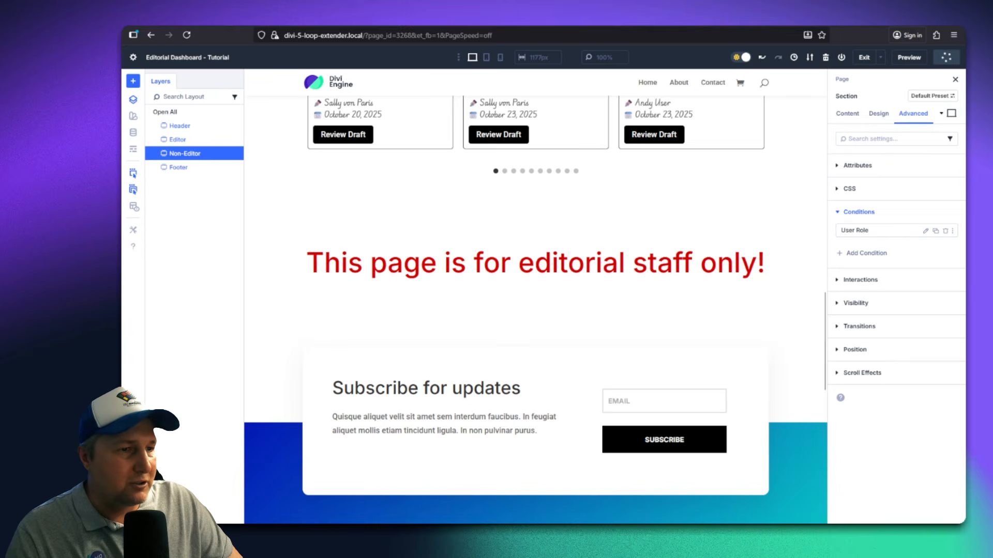
Reload the live dashboard page and check below the Recently Published carousel for the editorial-staff-only message
{"action": "key", "text": "ctrl+Tab"}
{"action": "left_click", "coordinate": [186, 34]}
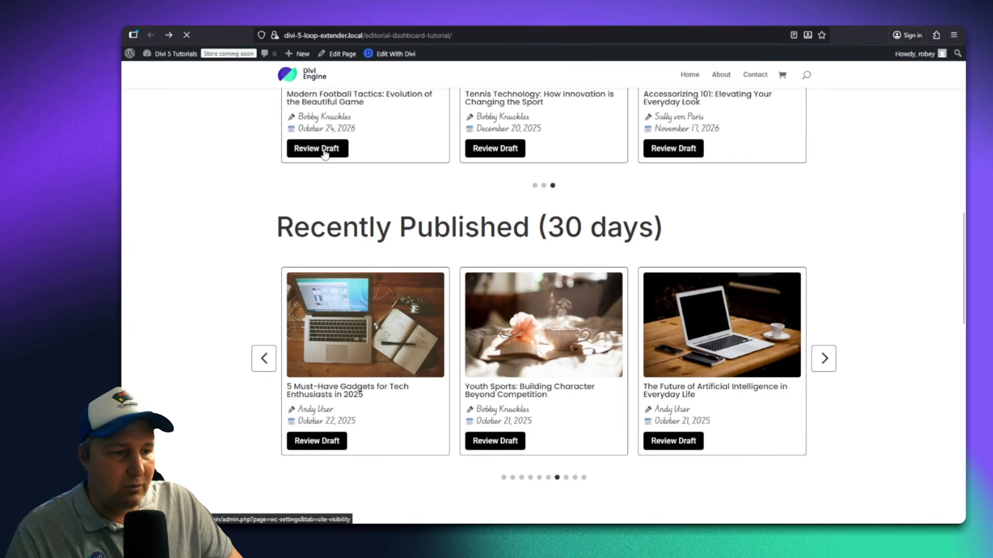
{"action": "scroll", "coordinate": [592, 256], "scroll_direction": "down", "scroll_amount": 5}
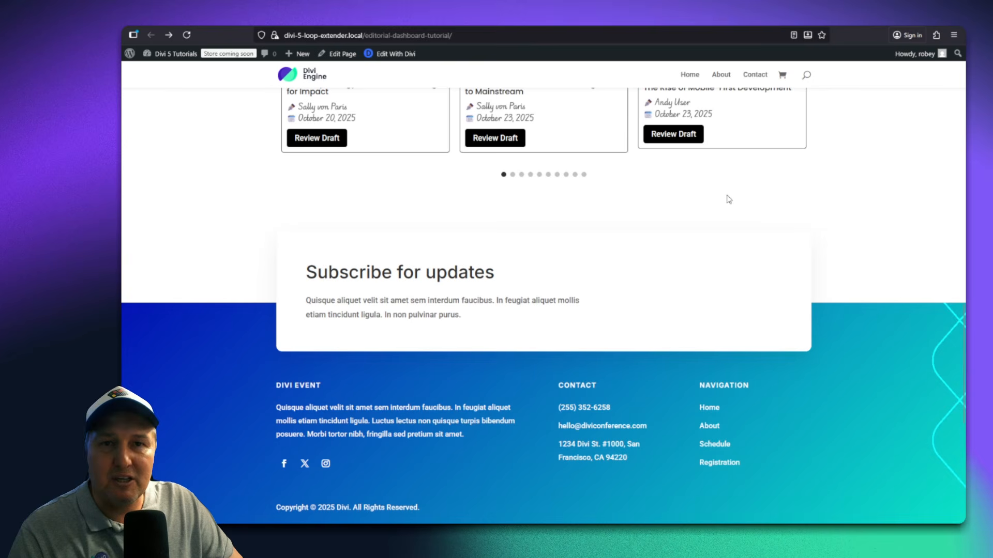
Return to the page builder, open the Non-Editor section's User Role condition for editing, and apply it
{"action": "key", "text": "ctrl+Tab"}
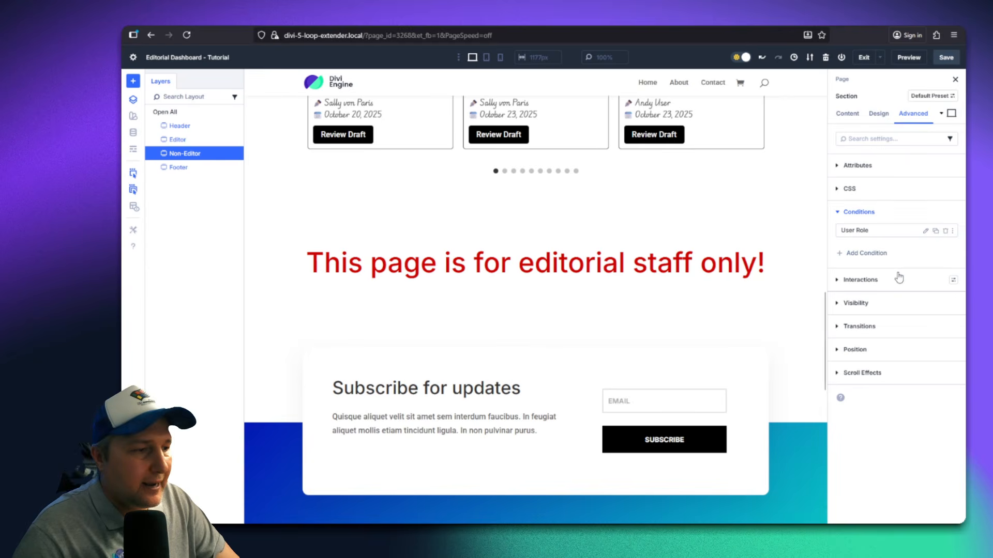
{"action": "left_click", "coordinate": [924, 231]}
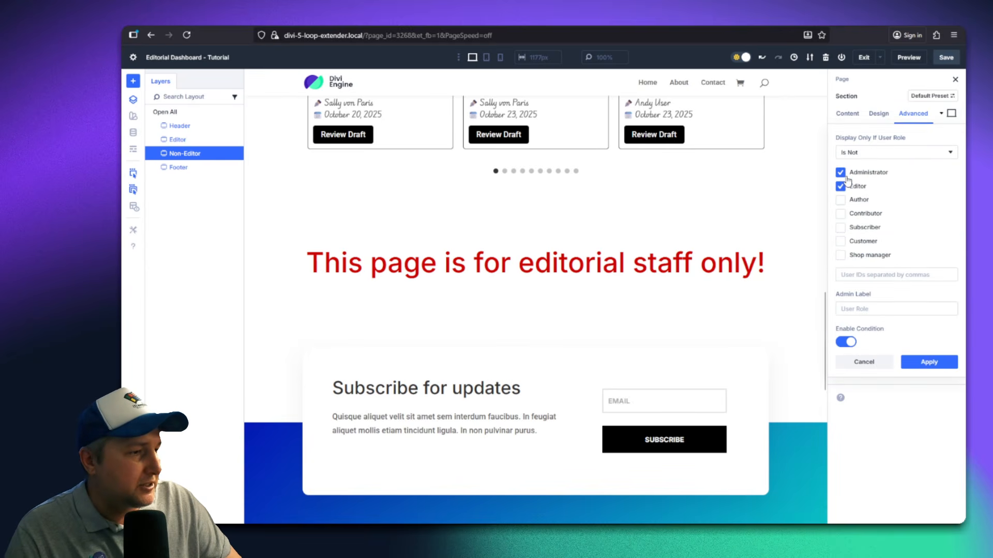
{"action": "left_click", "coordinate": [924, 364]}
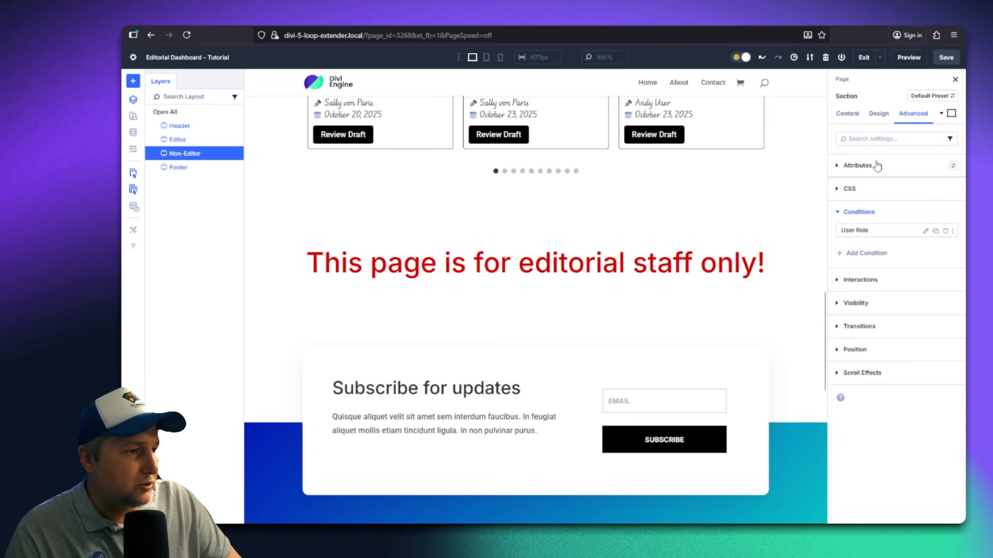
Remove Administrator from the Editor section's User Role condition, save the page, and check the live dashboard from its top
{"action": "scroll", "coordinate": [383, 235], "scroll_direction": "up", "scroll_amount": 10}
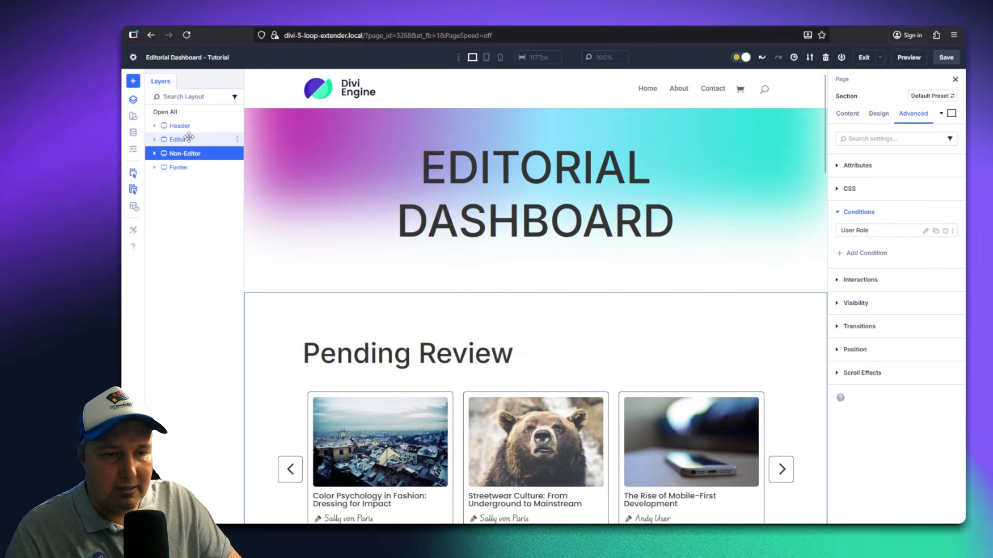
{"action": "left_click", "coordinate": [188, 138]}
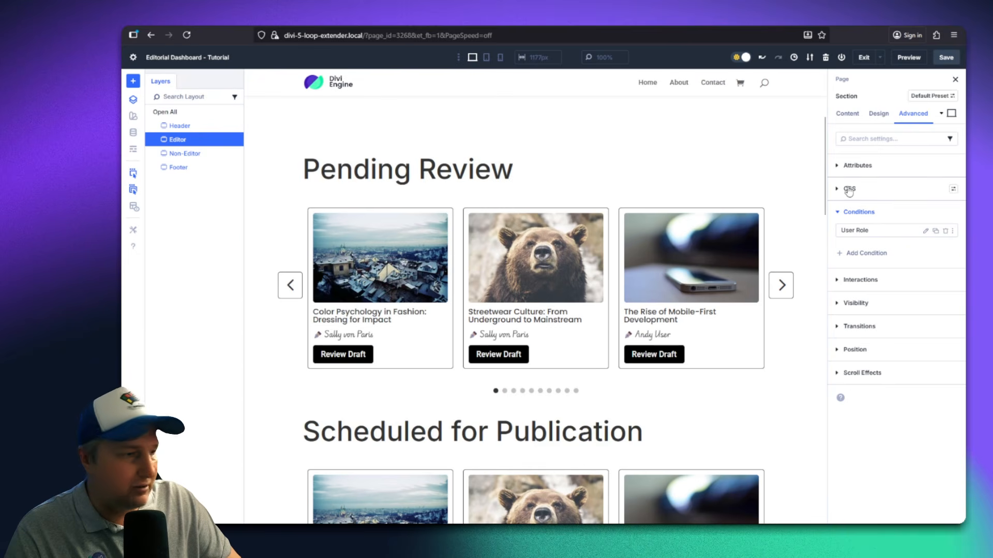
{"action": "left_click", "coordinate": [925, 231]}
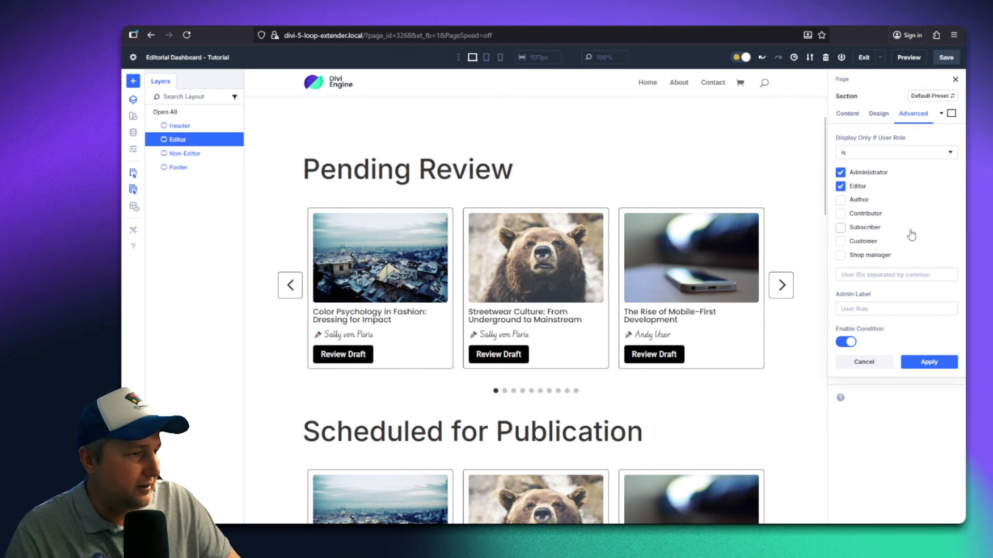
{"action": "left_click", "coordinate": [841, 174]}
{"action": "left_click", "coordinate": [929, 362]}
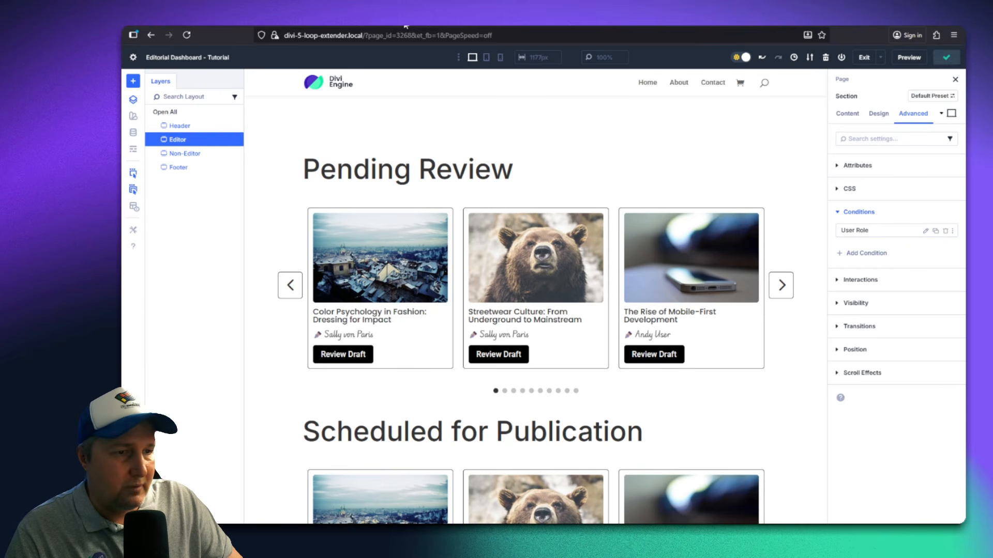
{"action": "left_click", "coordinate": [263, 20]}
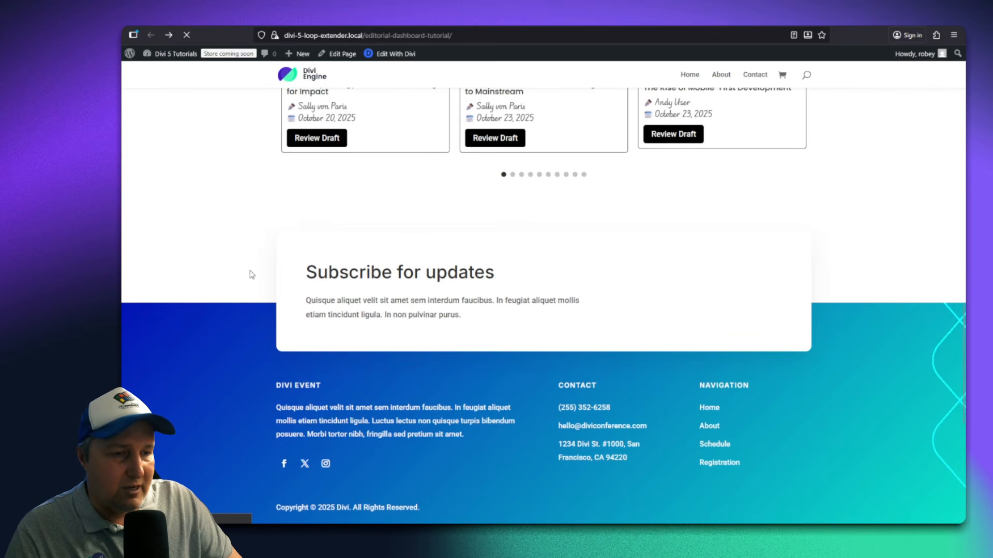
{"action": "scroll", "coordinate": [258, 272], "scroll_direction": "up", "scroll_amount": 9}
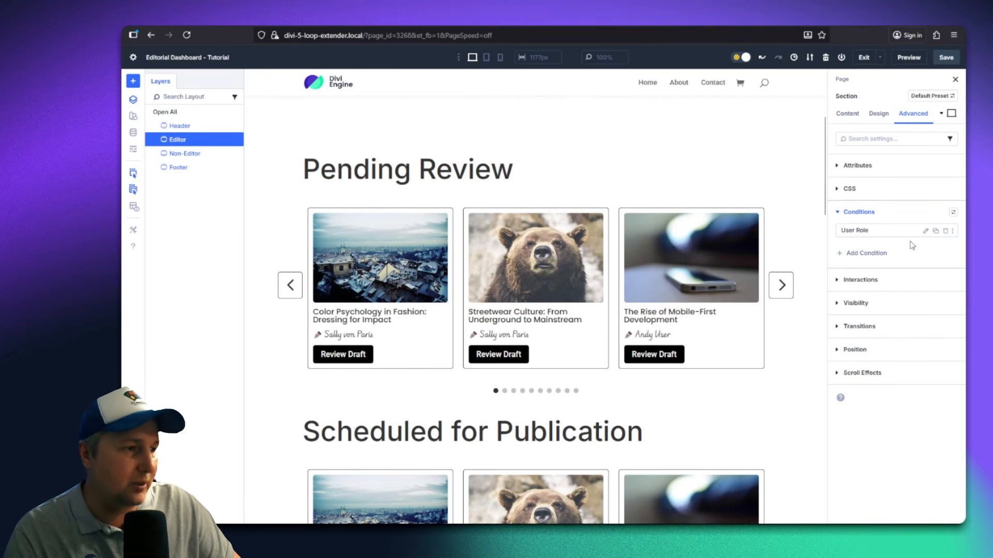
Set the button text in the Scheduled for Publication carousel to "Review Scheduled Post"
{"action": "scroll", "coordinate": [272, 468], "scroll_direction": "down", "scroll_amount": 4}
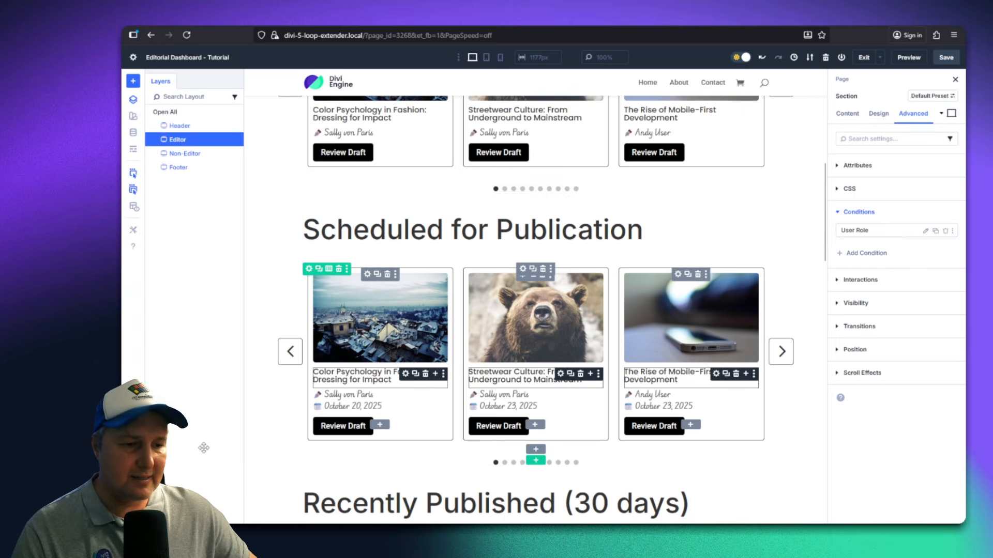
{"action": "scroll", "coordinate": [310, 429], "scroll_direction": "down", "scroll_amount": 2}
{"action": "scroll", "coordinate": [359, 416], "scroll_direction": "up", "scroll_amount": 1}
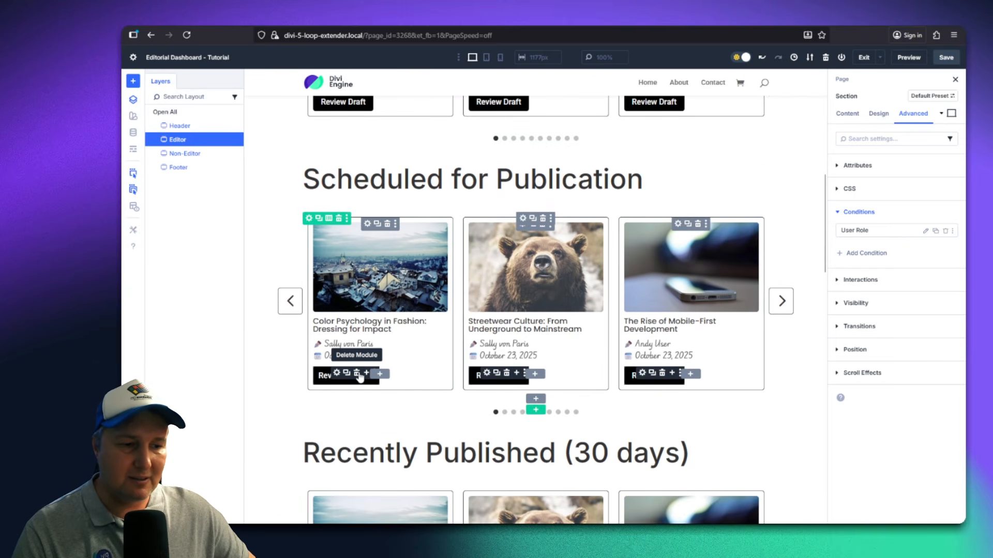
{"action": "left_click", "coordinate": [336, 376]}
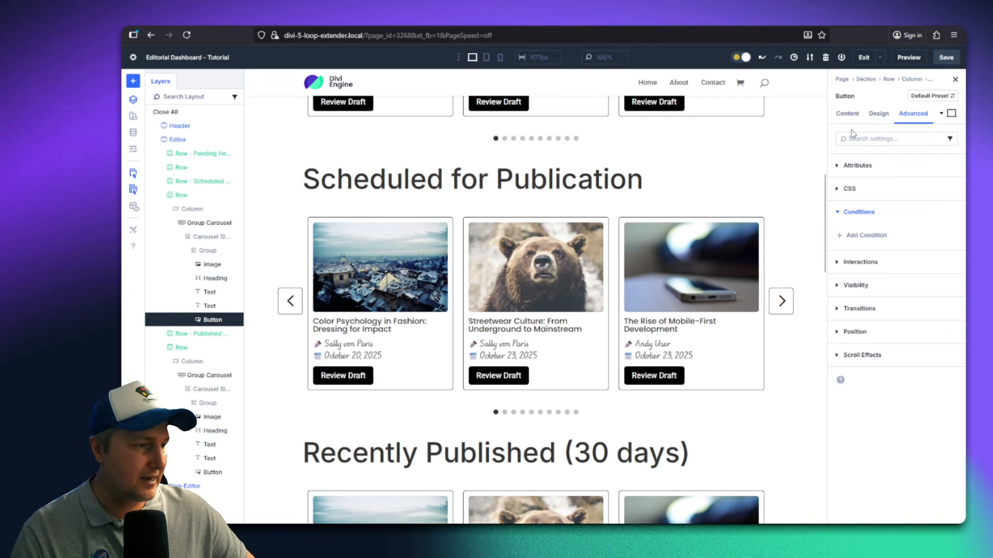
{"action": "left_click", "coordinate": [847, 113]}
{"action": "left_click", "coordinate": [858, 166]}
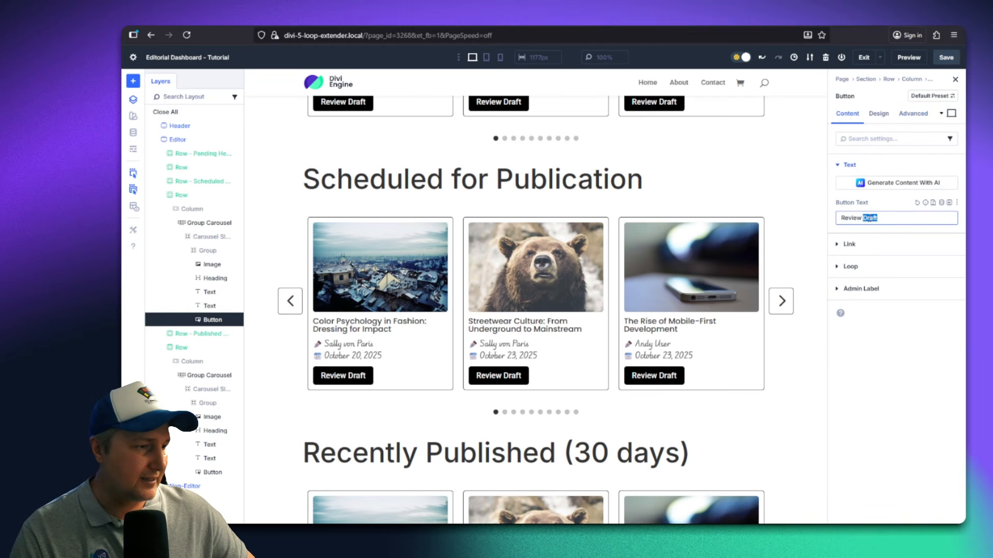
{"action": "triple_click", "coordinate": [861, 219]}
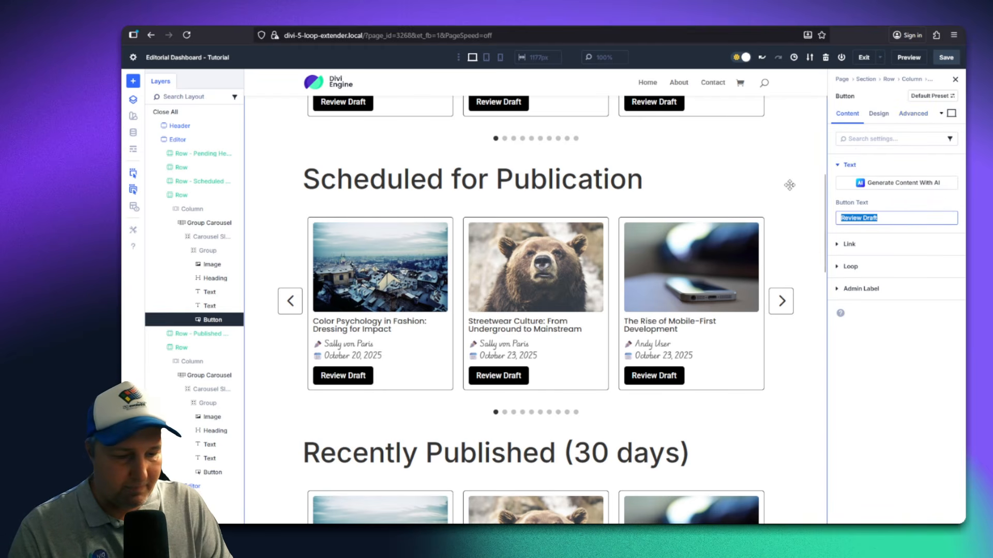
{"action": "type", "text": "Review Sc"}
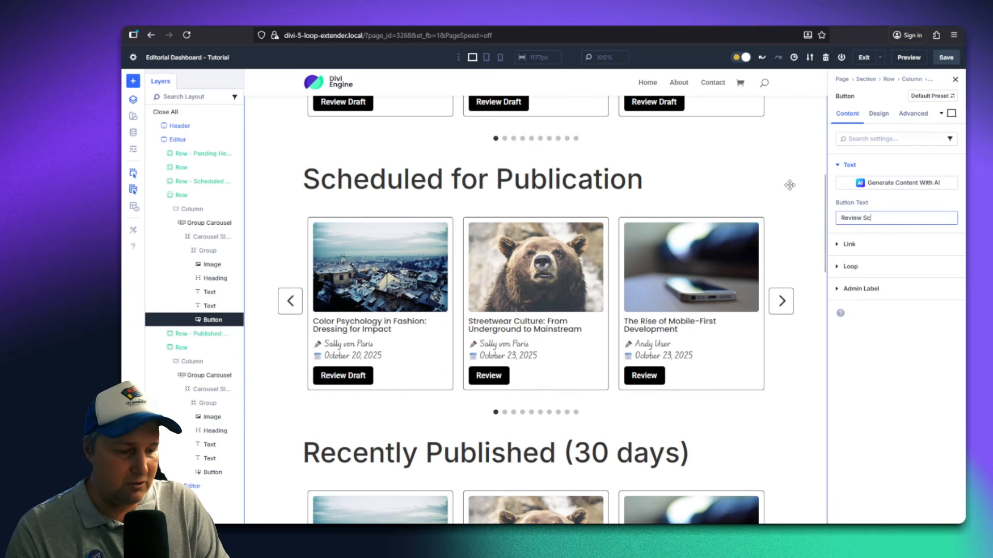
{"action": "type", "text": "heduled Post"}
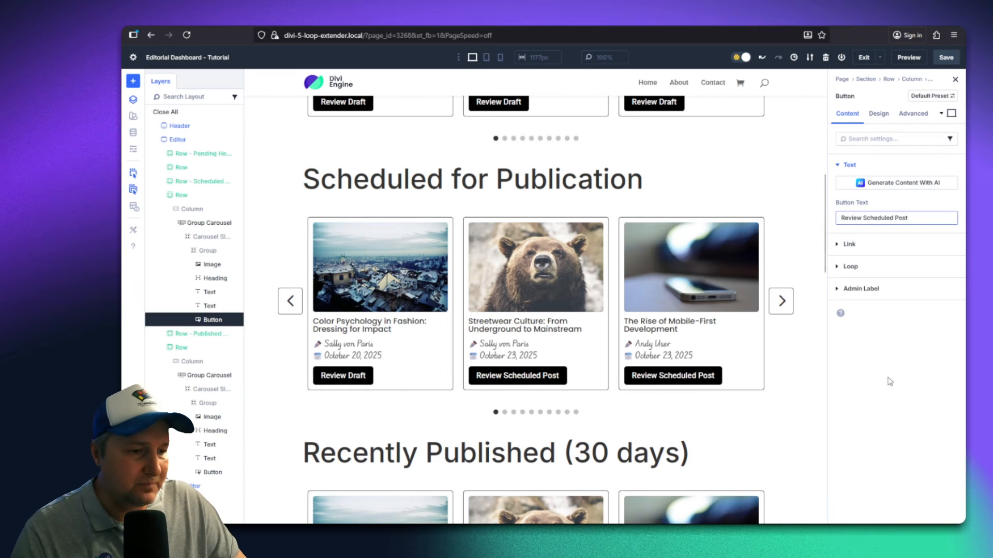
{"action": "left_click", "coordinate": [916, 369]}
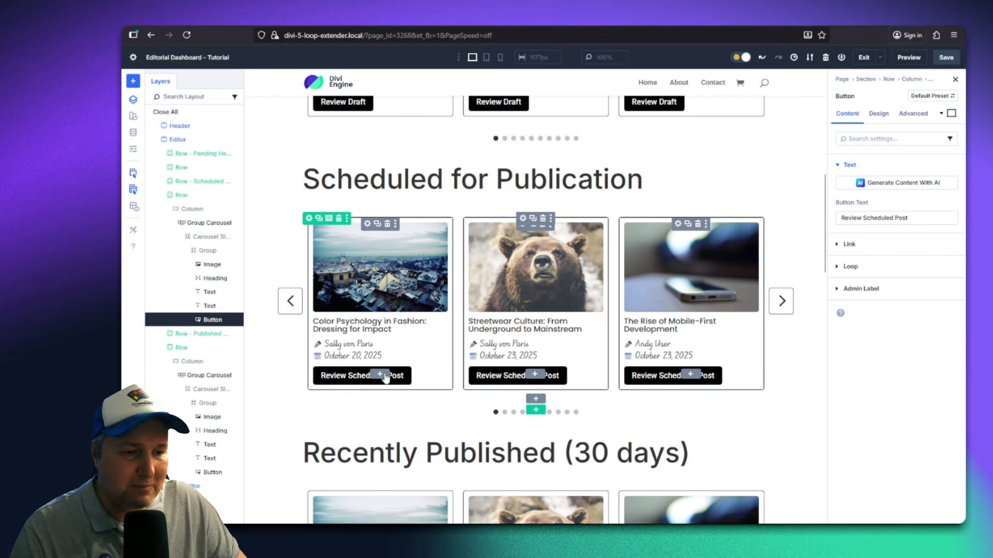
Edit the Review Draft button in the Recently Published (30 days) carousel
{"action": "scroll", "coordinate": [408, 344], "scroll_direction": "down", "scroll_amount": 5}
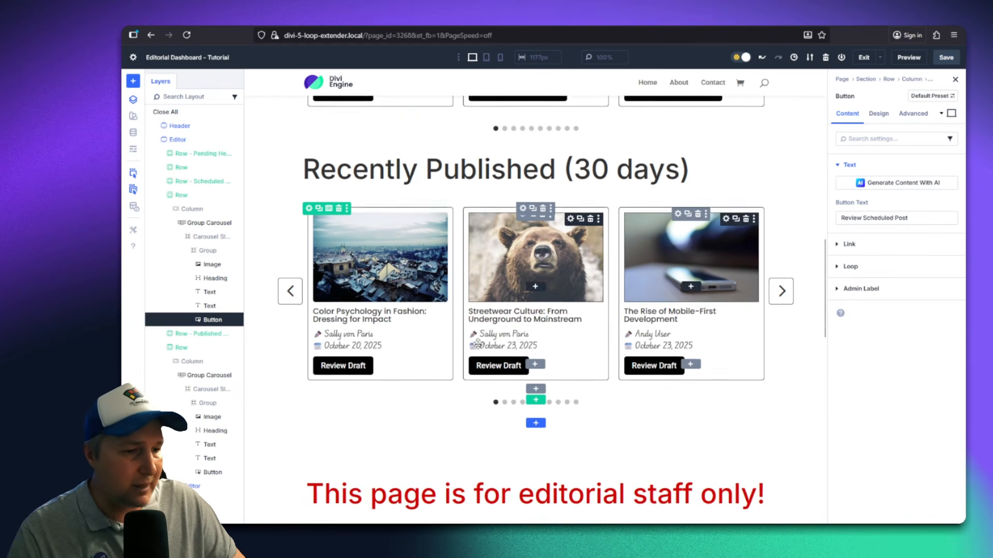